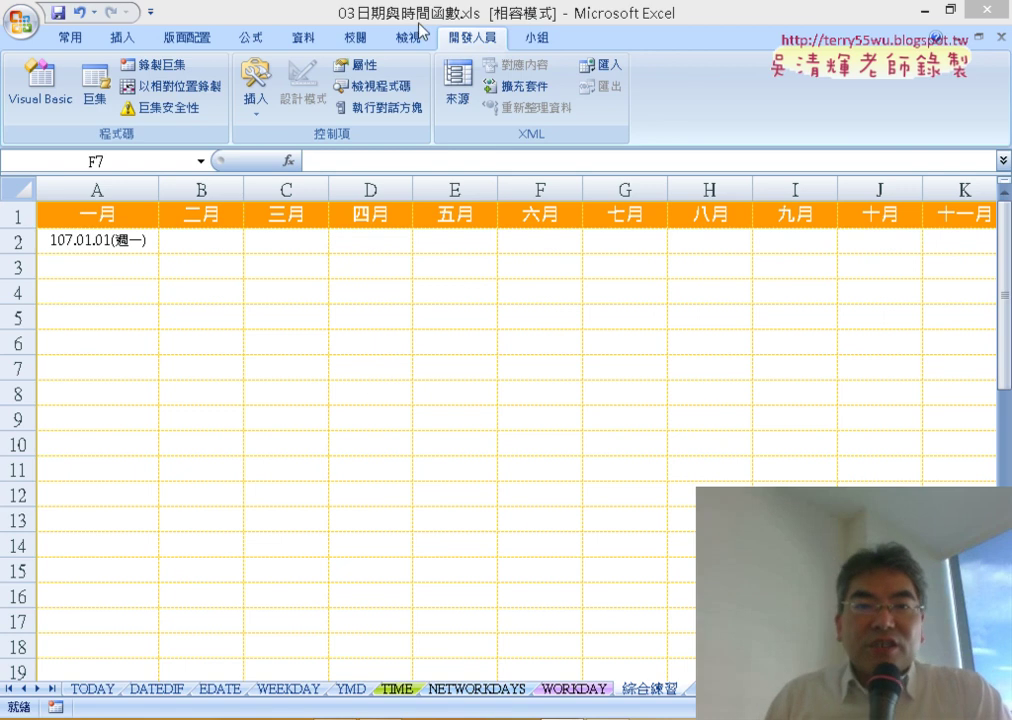
- Inspect the calendar's January start date in A2 and the January–December calendar body
left_click(104, 238)
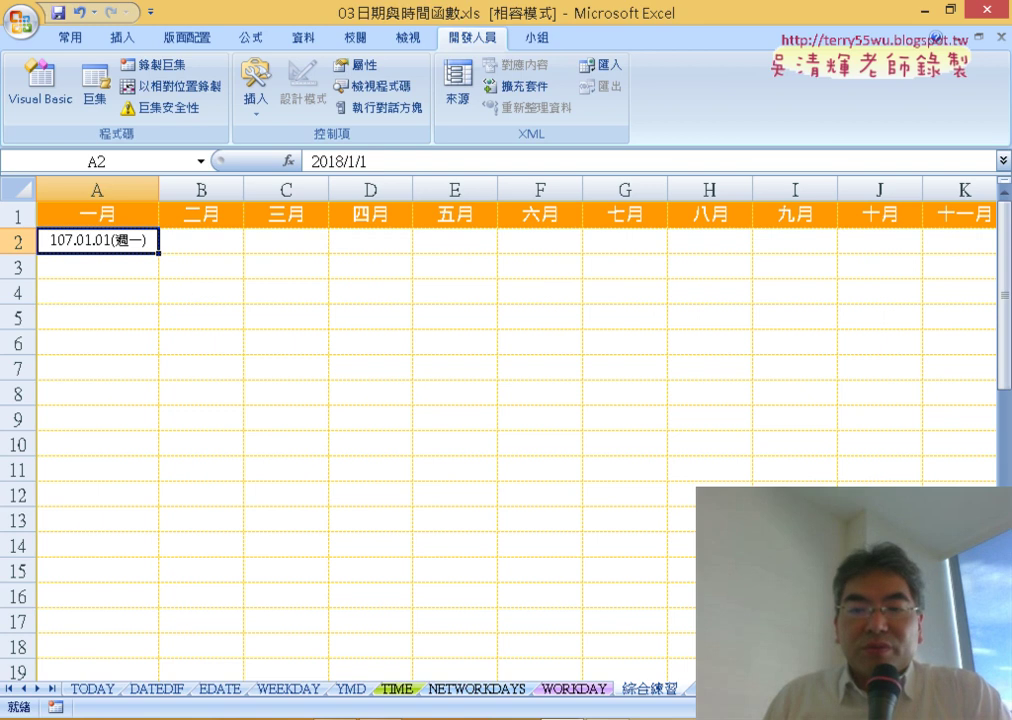
scroll(571, 537, "down", 1, "ctrl")
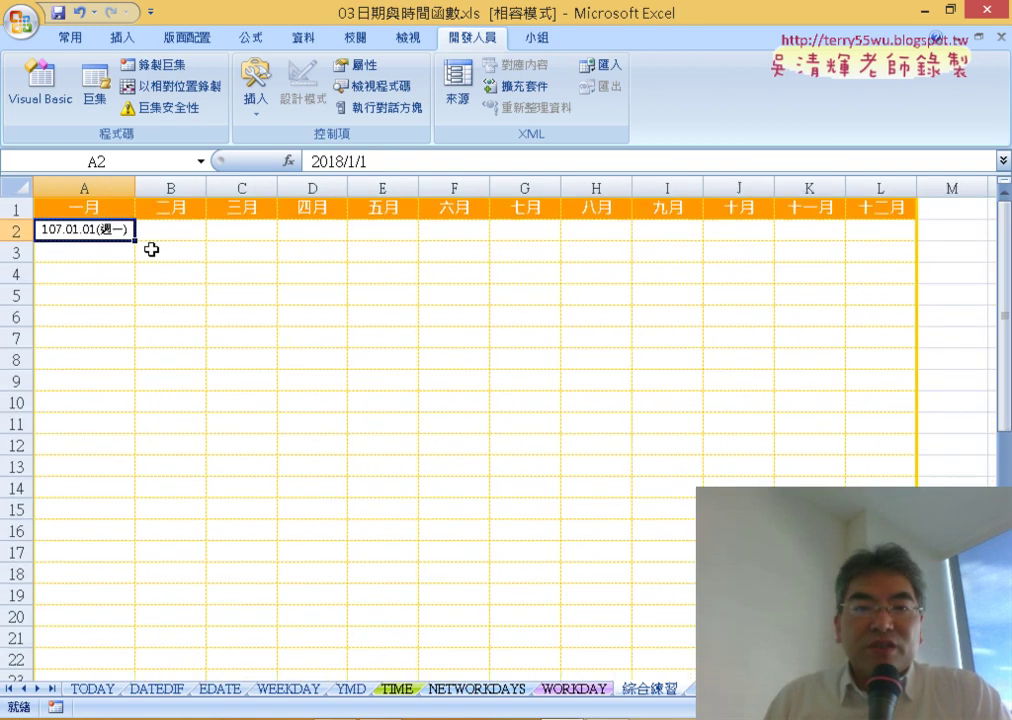
mouse_move(79, 228)
left_mouse_down()
mouse_move(880, 594)
mouse_move(880, 680)
left_mouse_up()
scroll(880, 680, "down", 1)
scroll(880, 680, "down", 2)
scroll(880, 680, "up", 3)
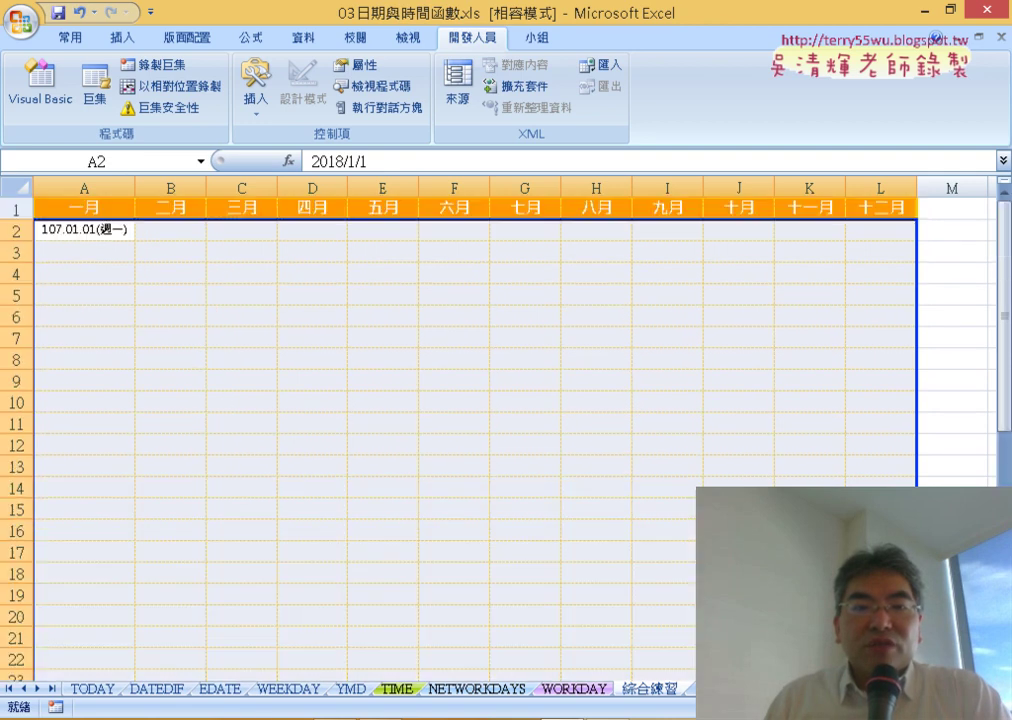
left_click(105, 231)
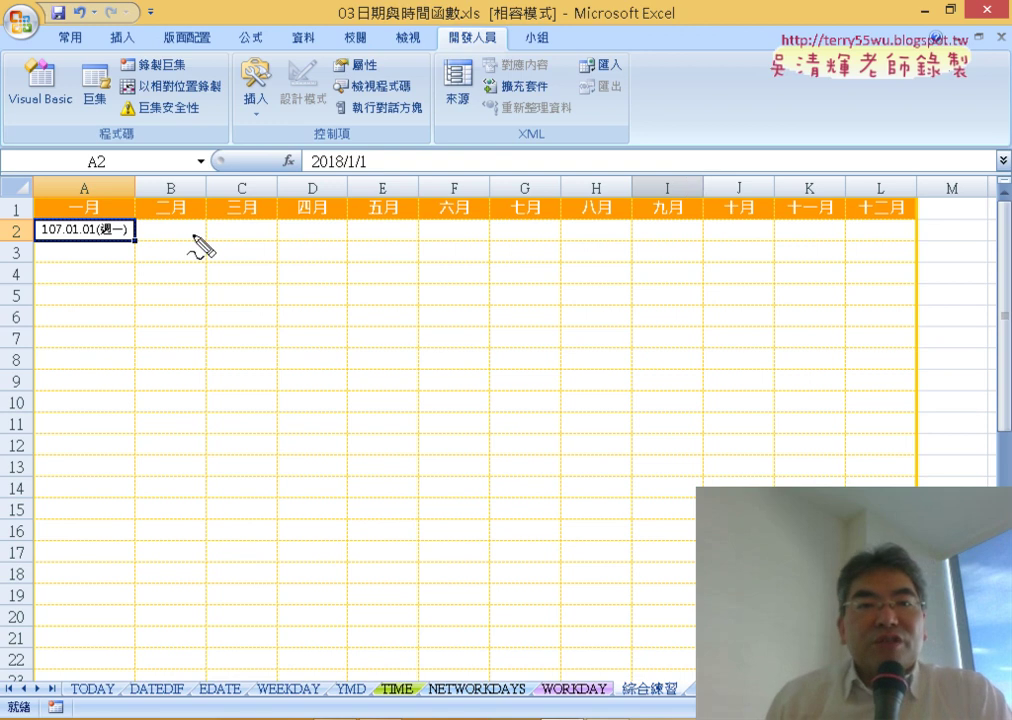
- Annotate the empty February cell and the A2 start date in red, then clear the marks
left_click_drag(172, 241, 176, 243)
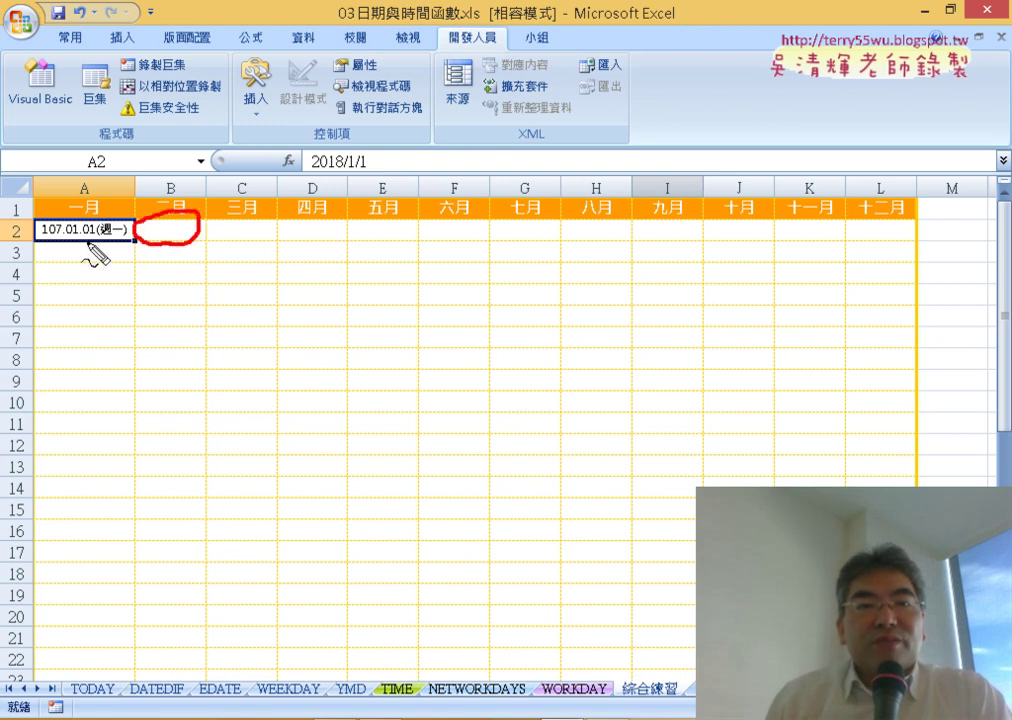
left_click_drag(60, 245, 45, 233)
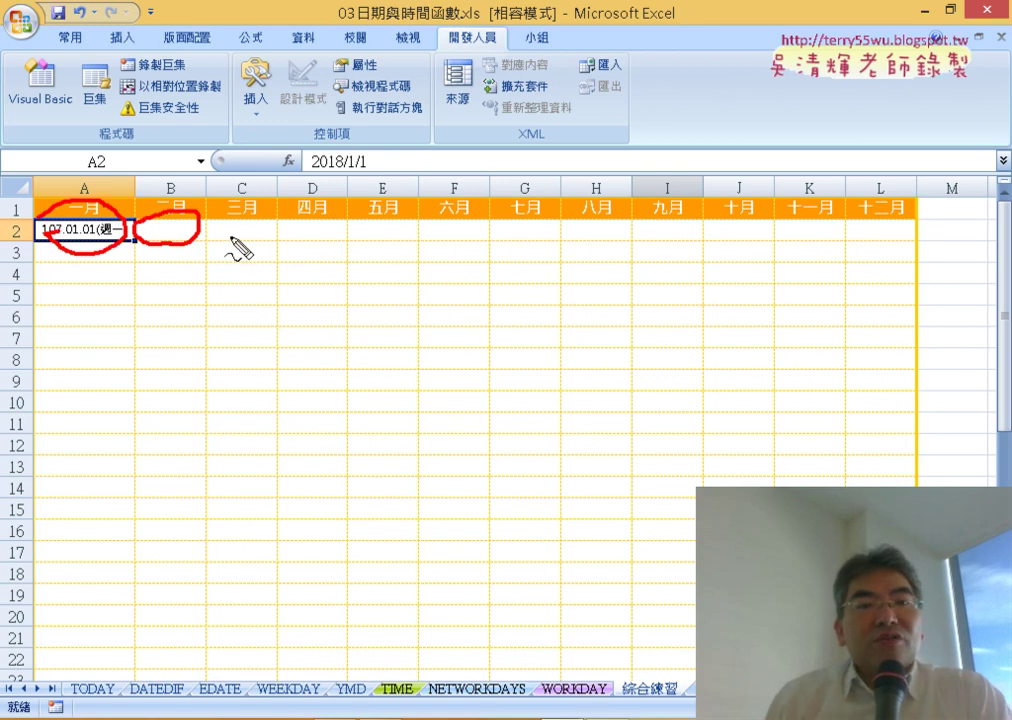
mouse_move(150, 190)
left_mouse_down()
mouse_move(113, 212)
mouse_move(130, 220)
left_mouse_up()
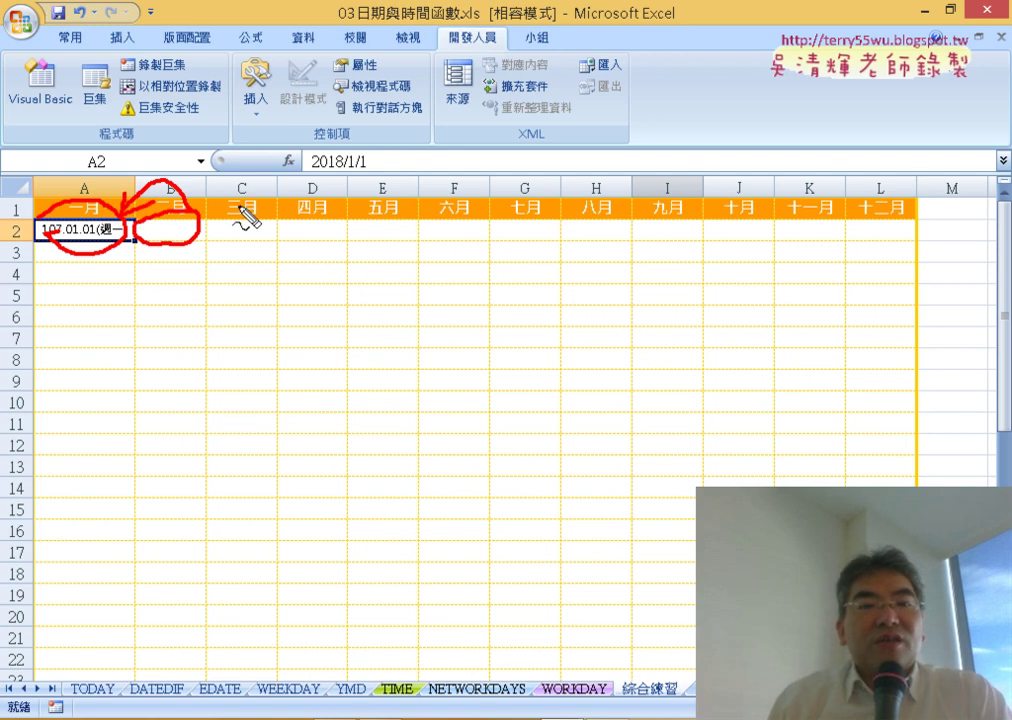
left_click_drag(167, 115, 167, 151)
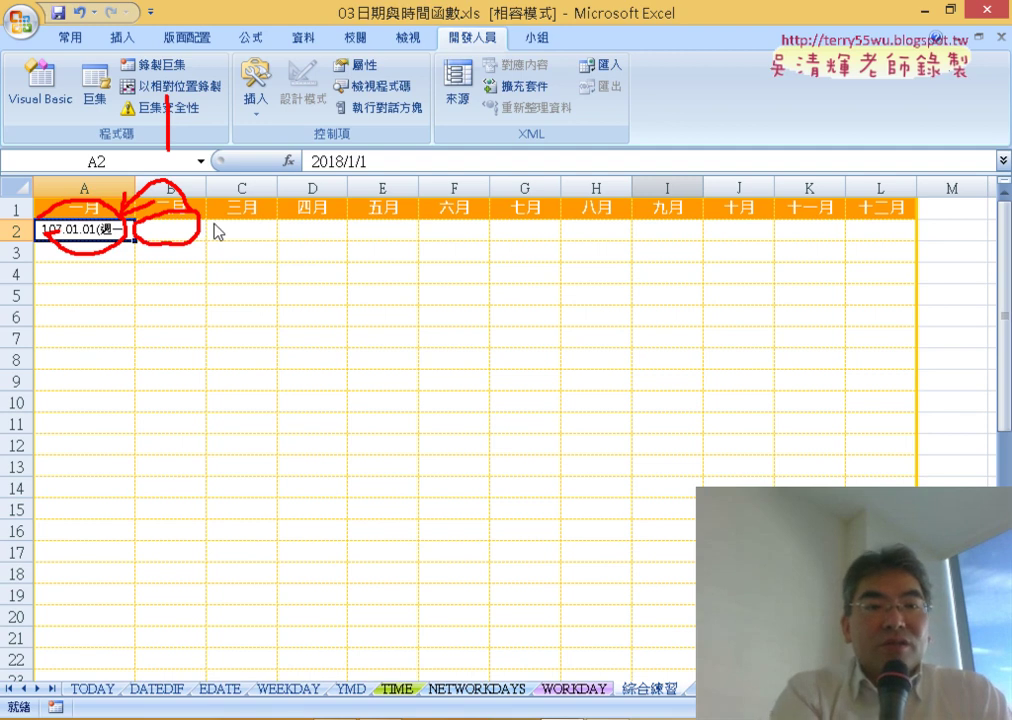
key("Escape")
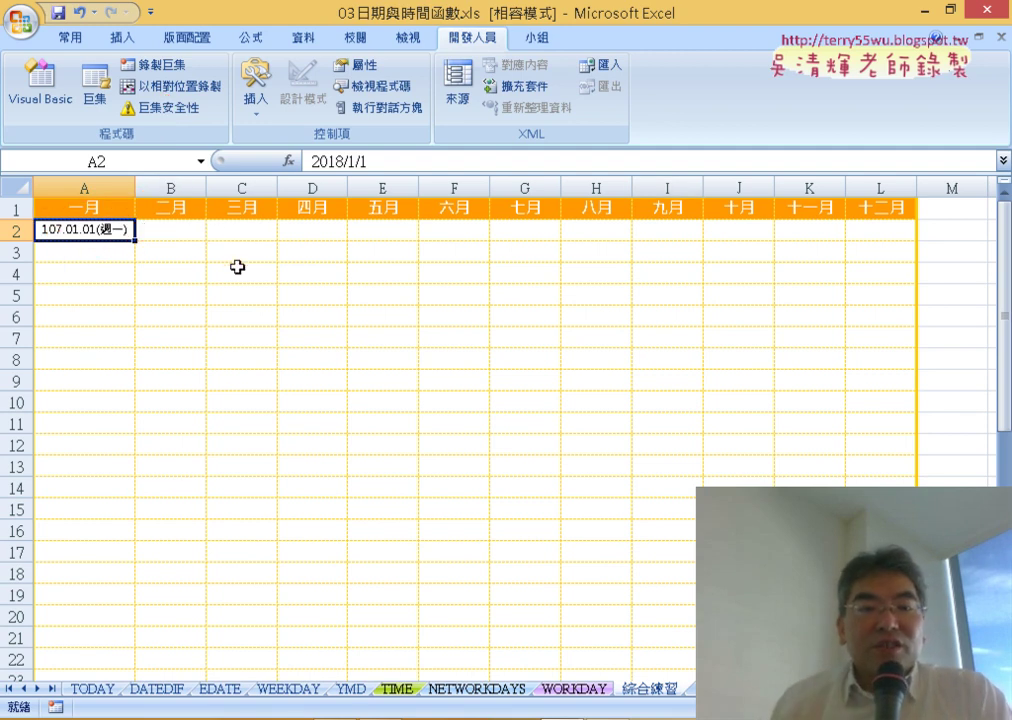
- Go to the EDATE sheet and select C3 for the Olympic date
left_click(226, 692)
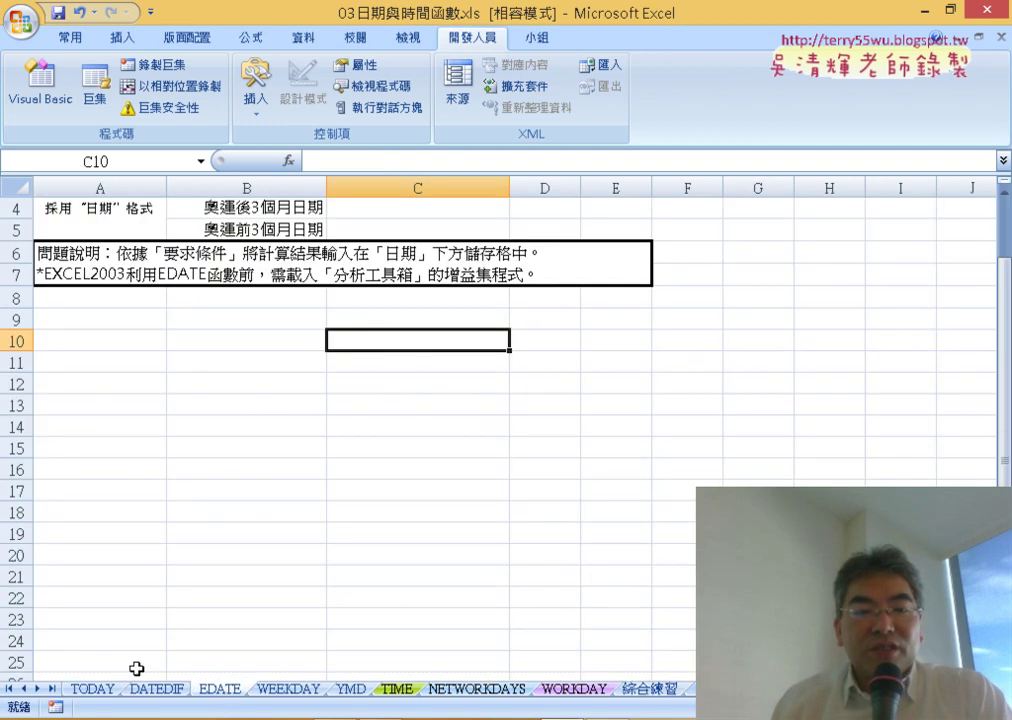
scroll(353, 504, "up", 1)
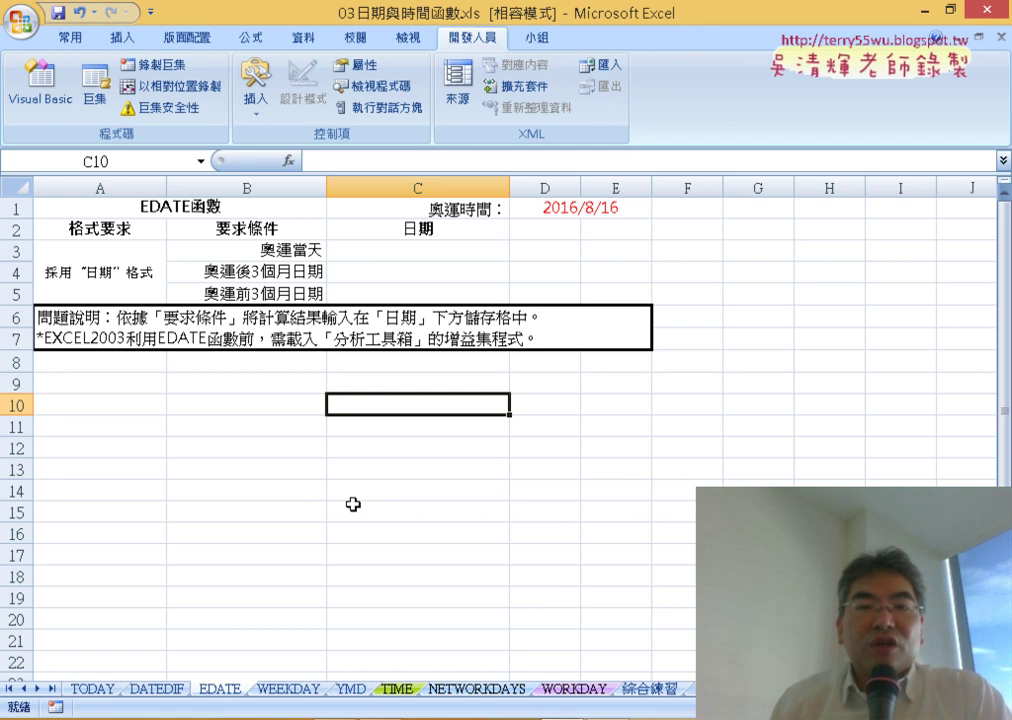
left_click(452, 251)
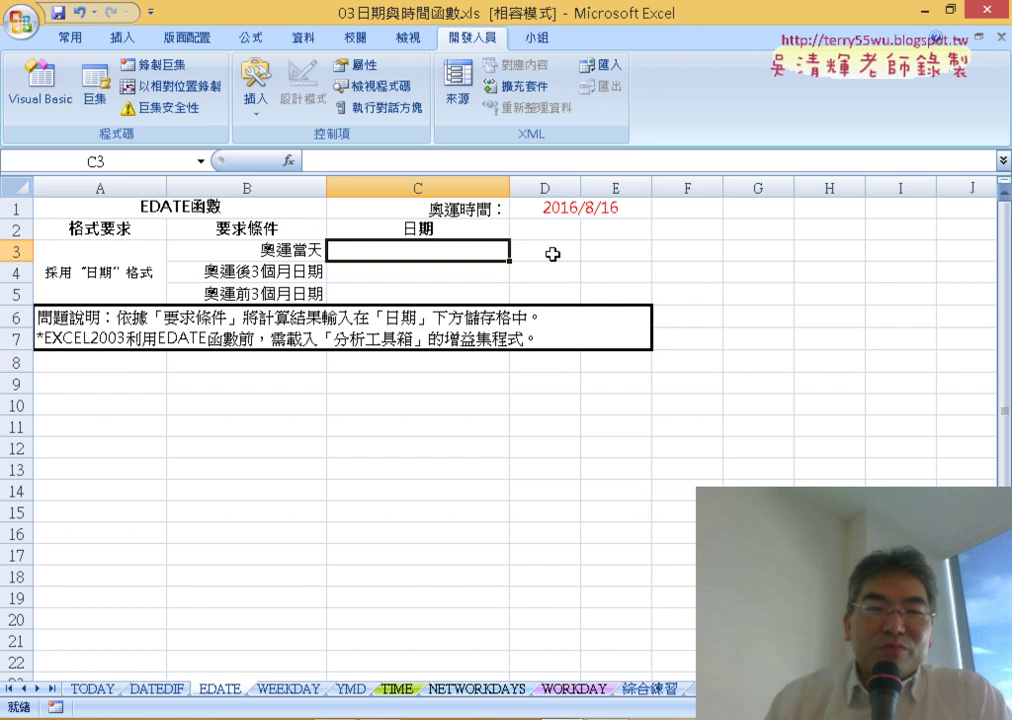
- Edit the Olympic date in D1 from 2016/8/16 to 2021/7/23
double_click(555, 208)
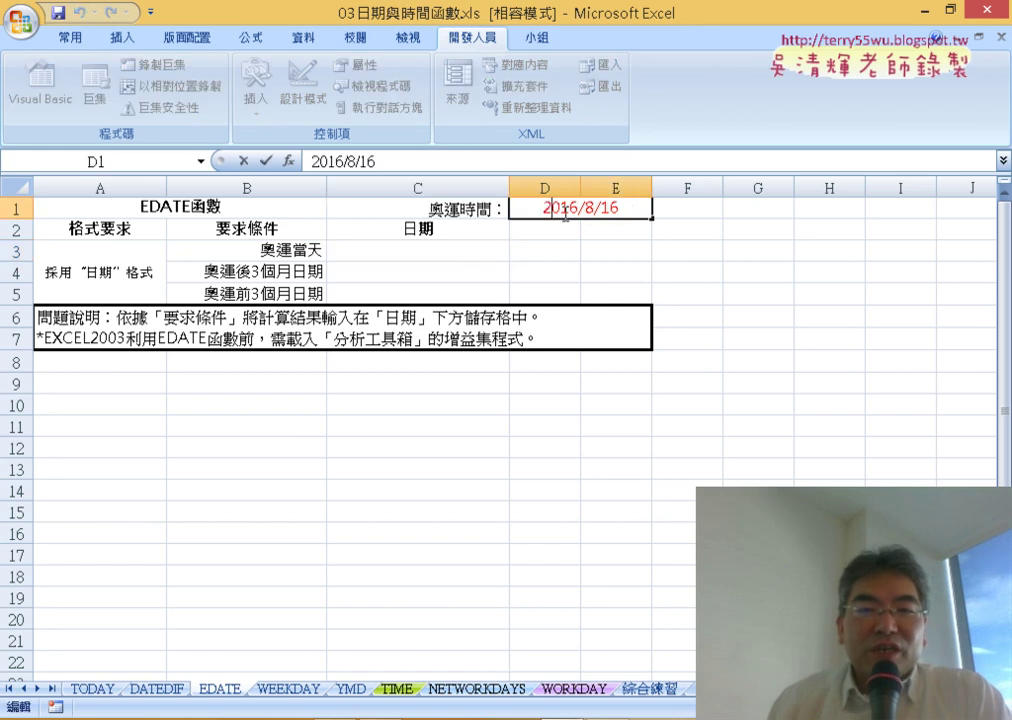
left_click_drag(578, 208, 561, 210)
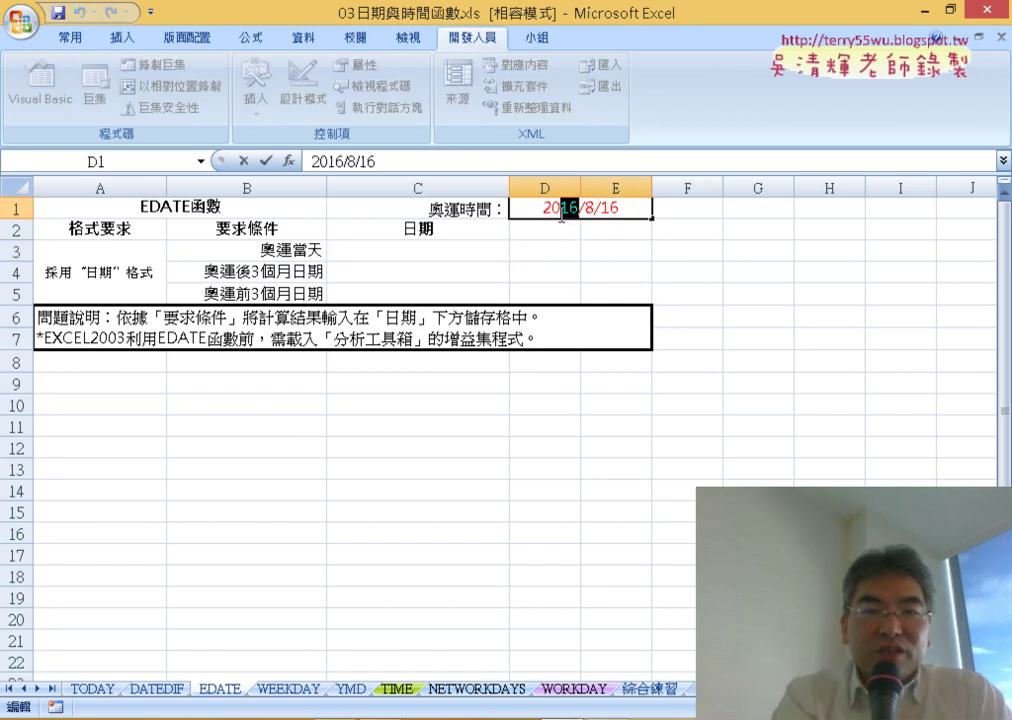
key("Delete")
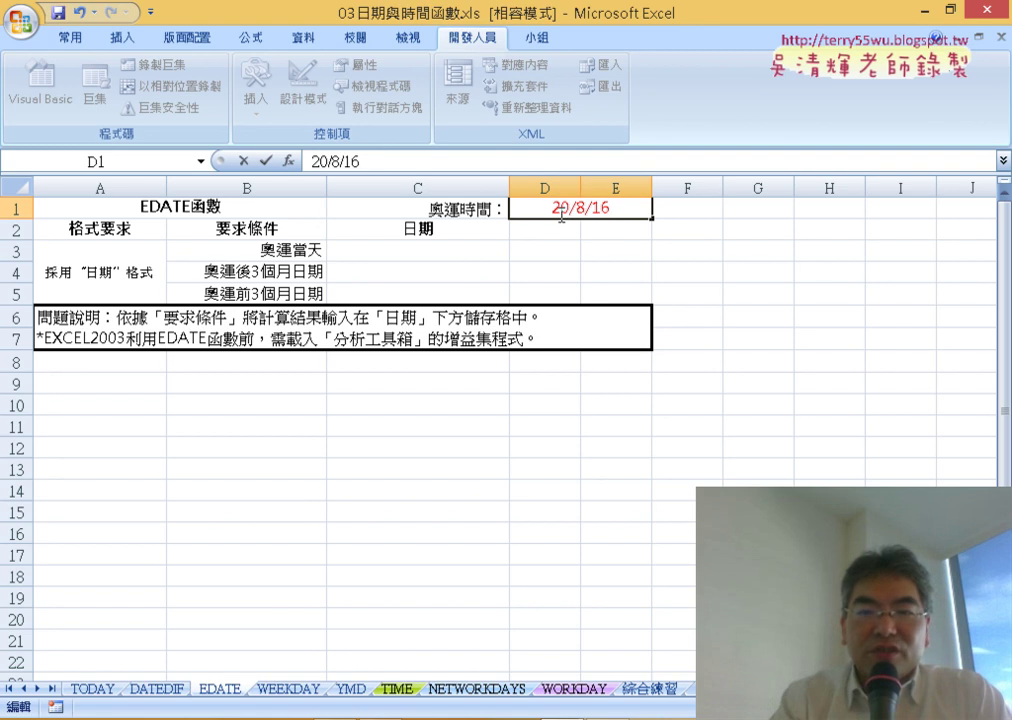
type("21")
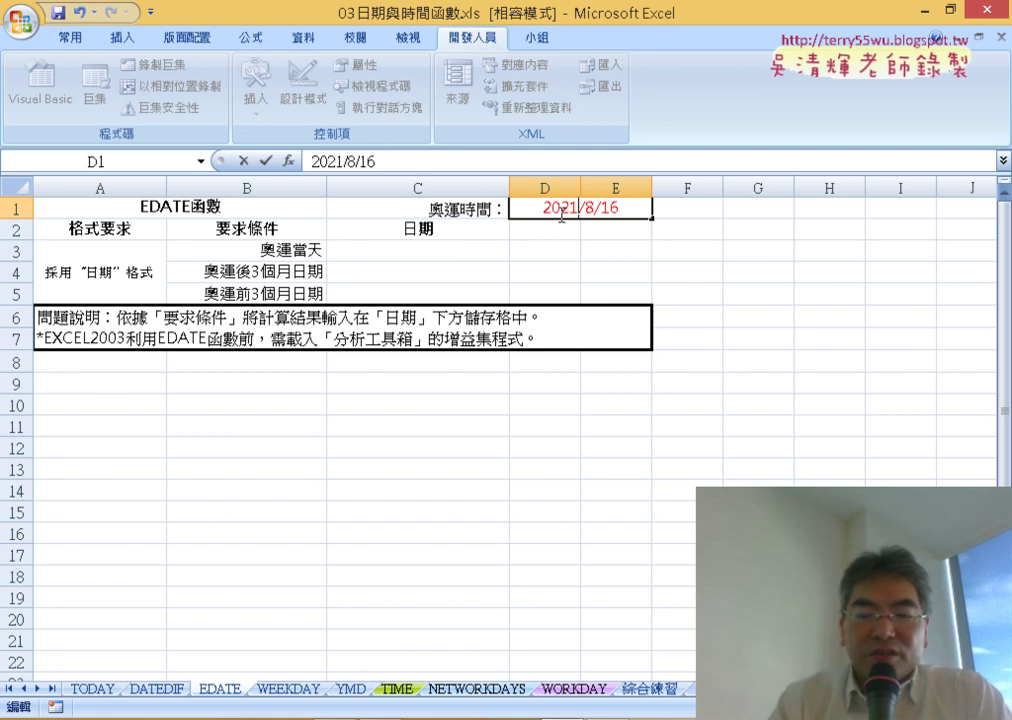
key("Delete")
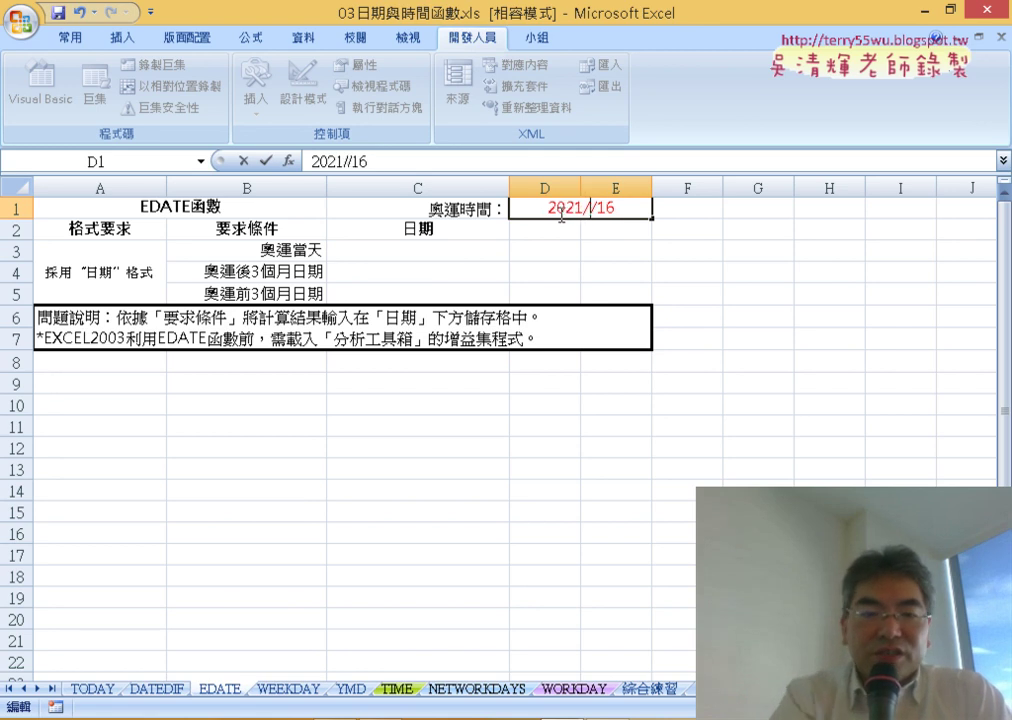
type("7")
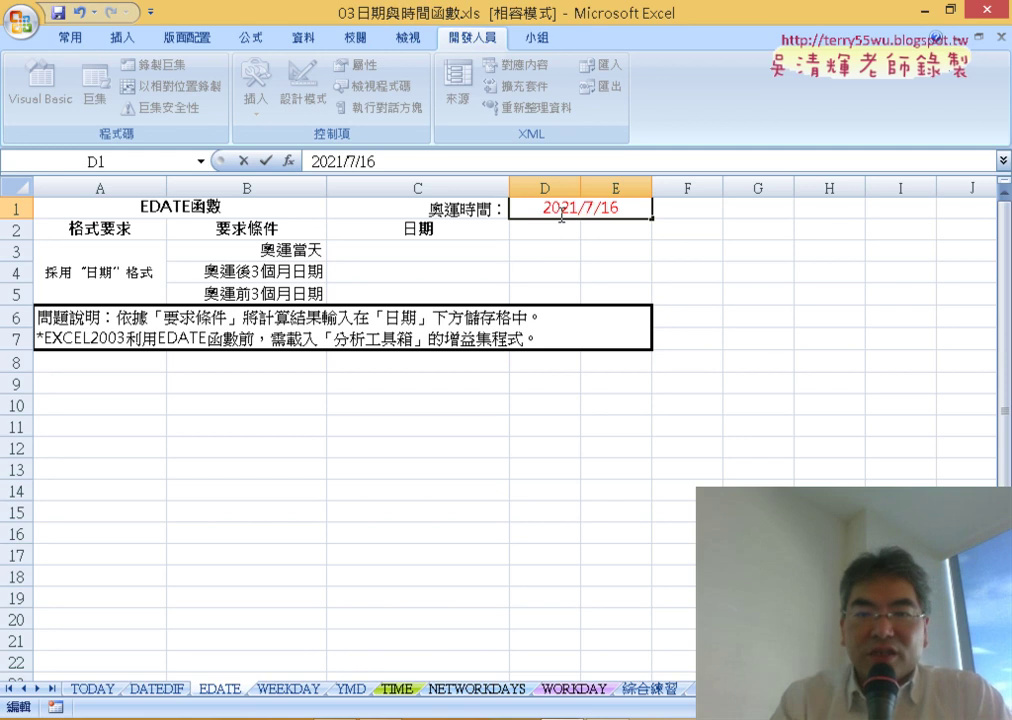
key("BackSpace")
key("BackSpace")
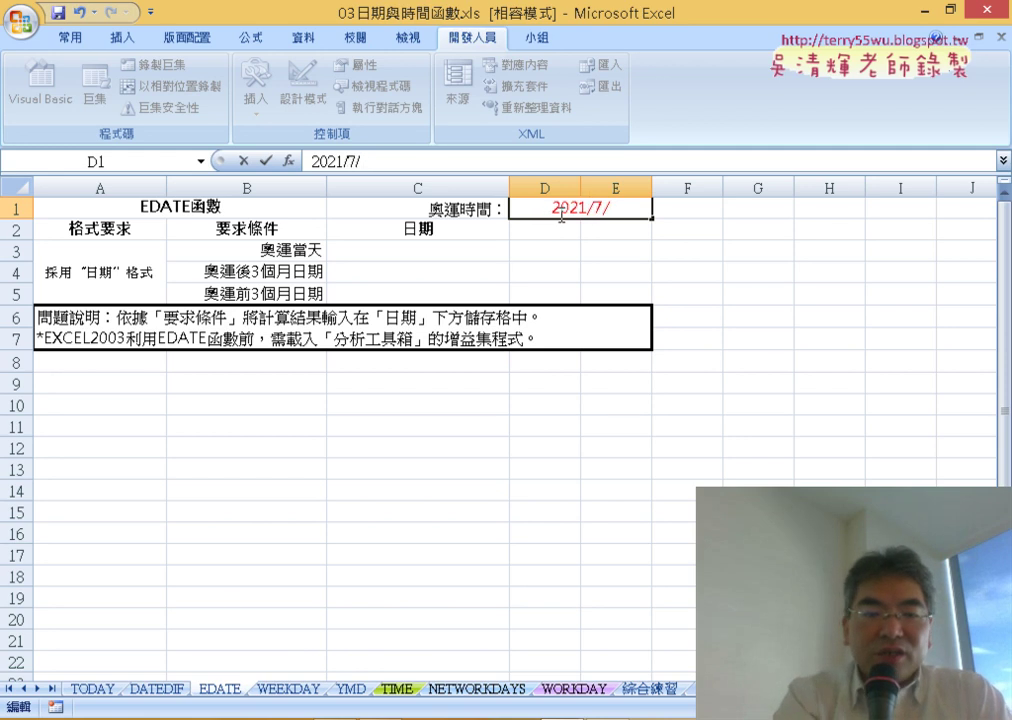
type("23")
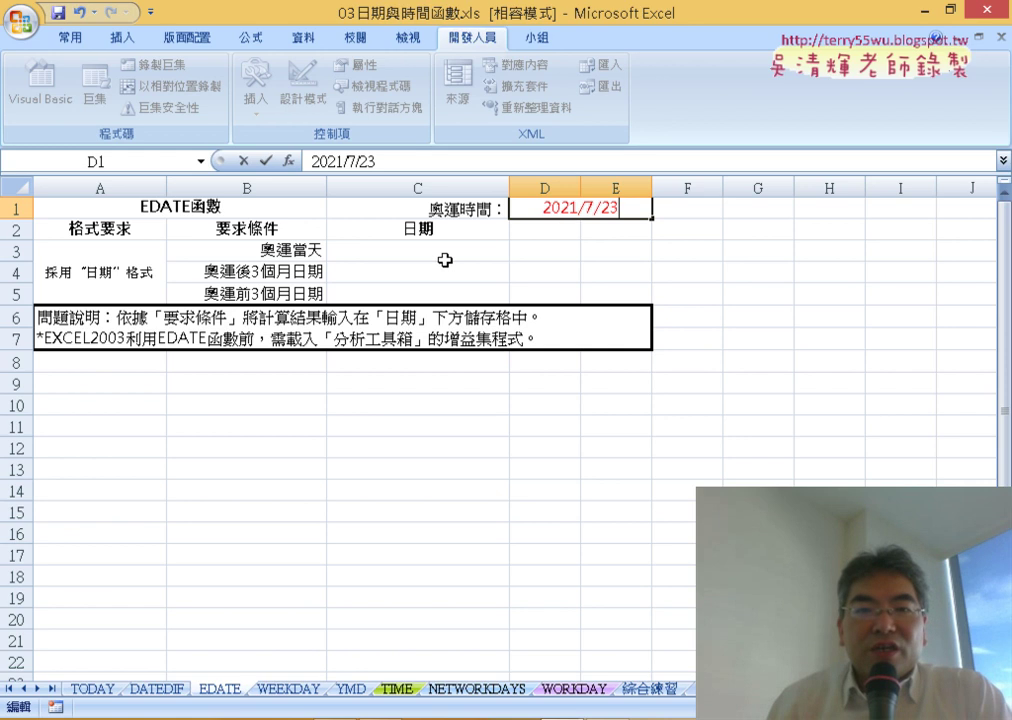
left_click(445, 260)
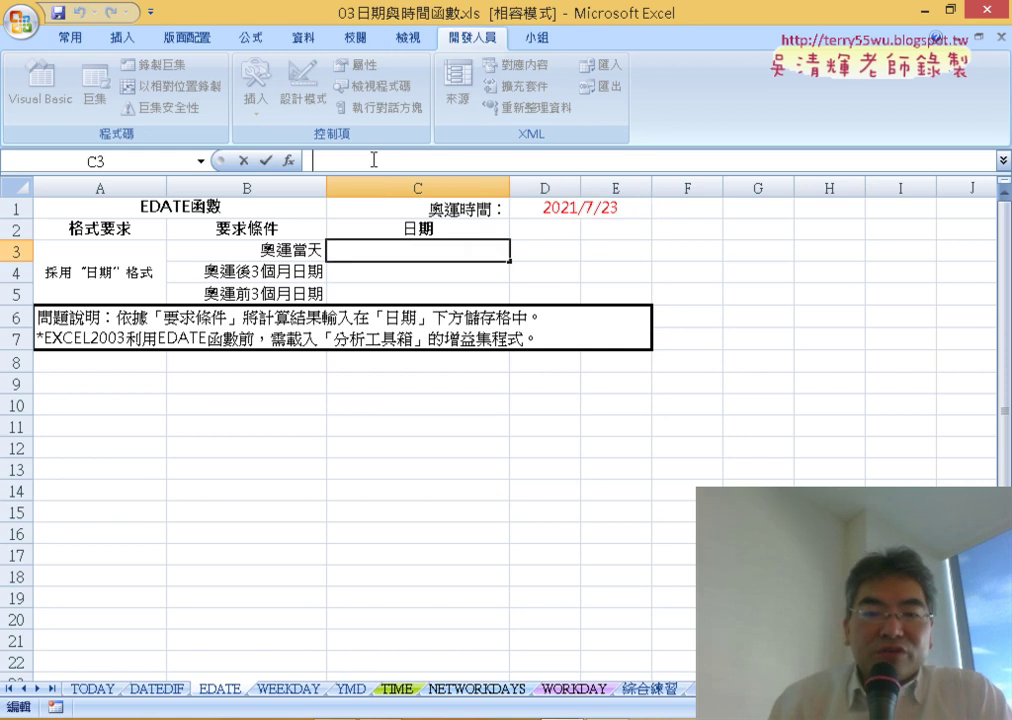
- Enter =D1 in C3 so it shows 2021年7月23日
type("=")
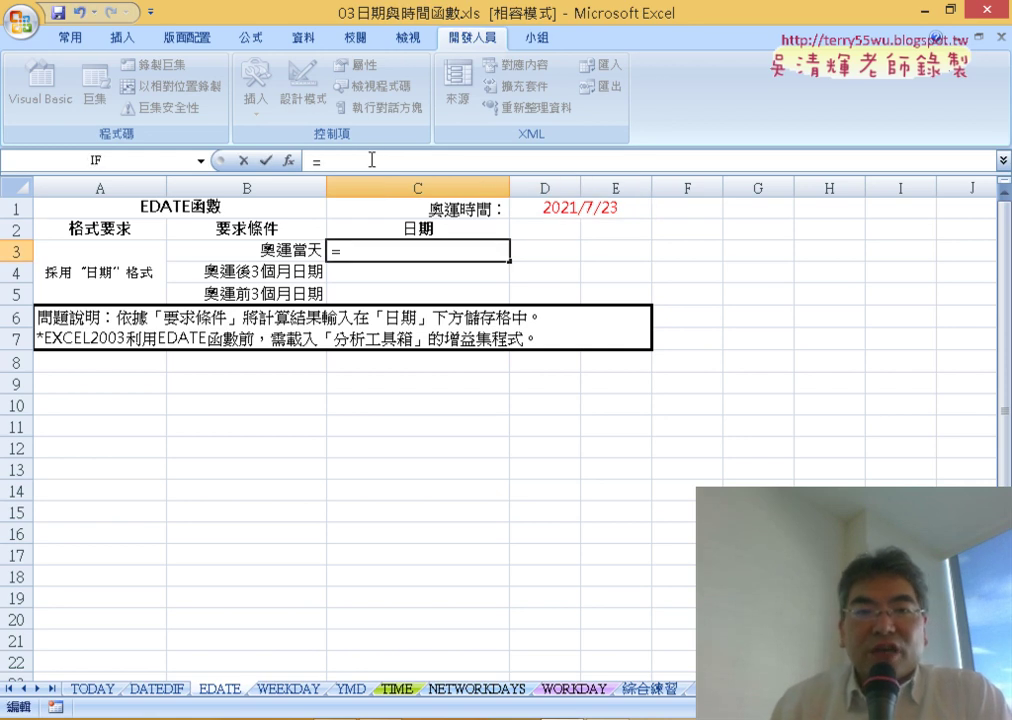
left_click(558, 211)
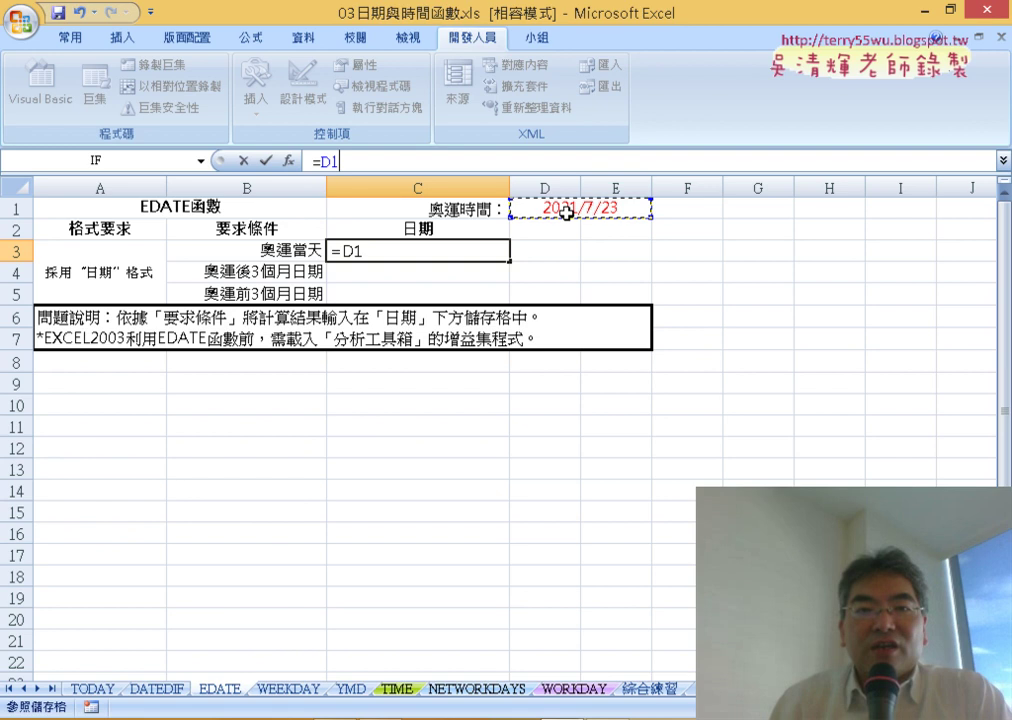
left_click(266, 160)
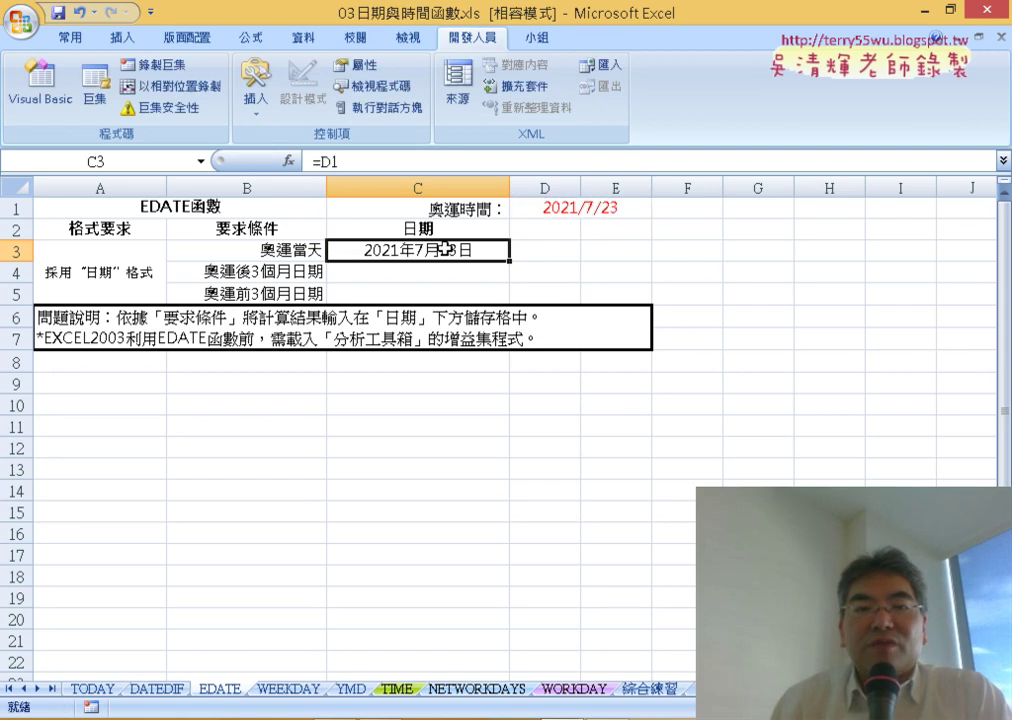
left_click(429, 271)
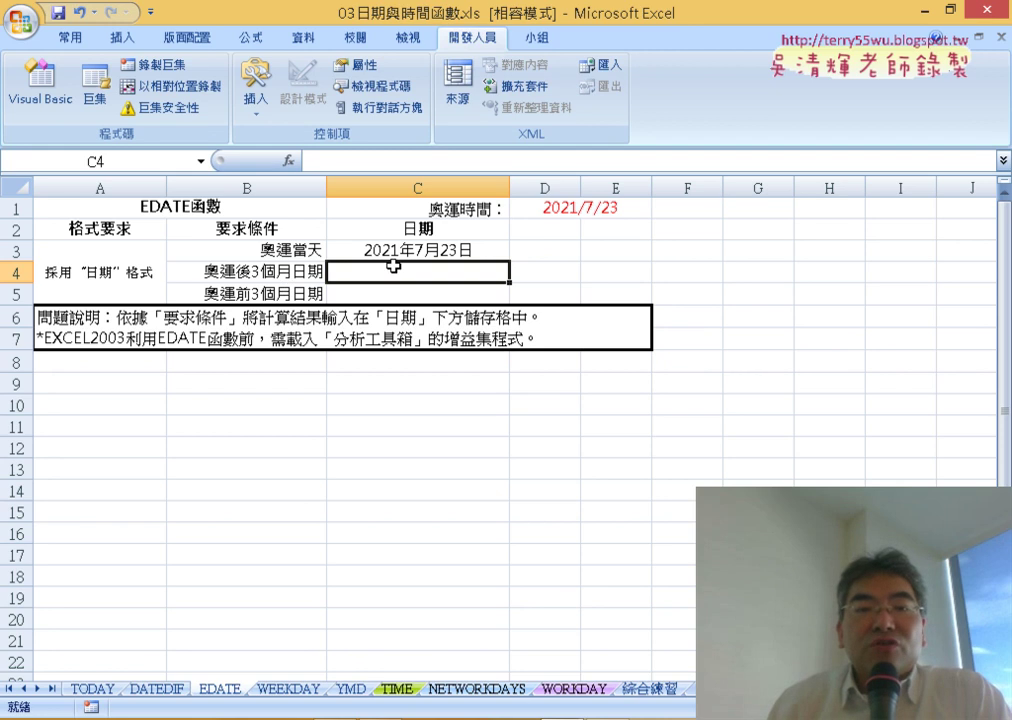
- Bring up Insert Function for C4 and filter to the 日期及時間 category
left_click(290, 163)
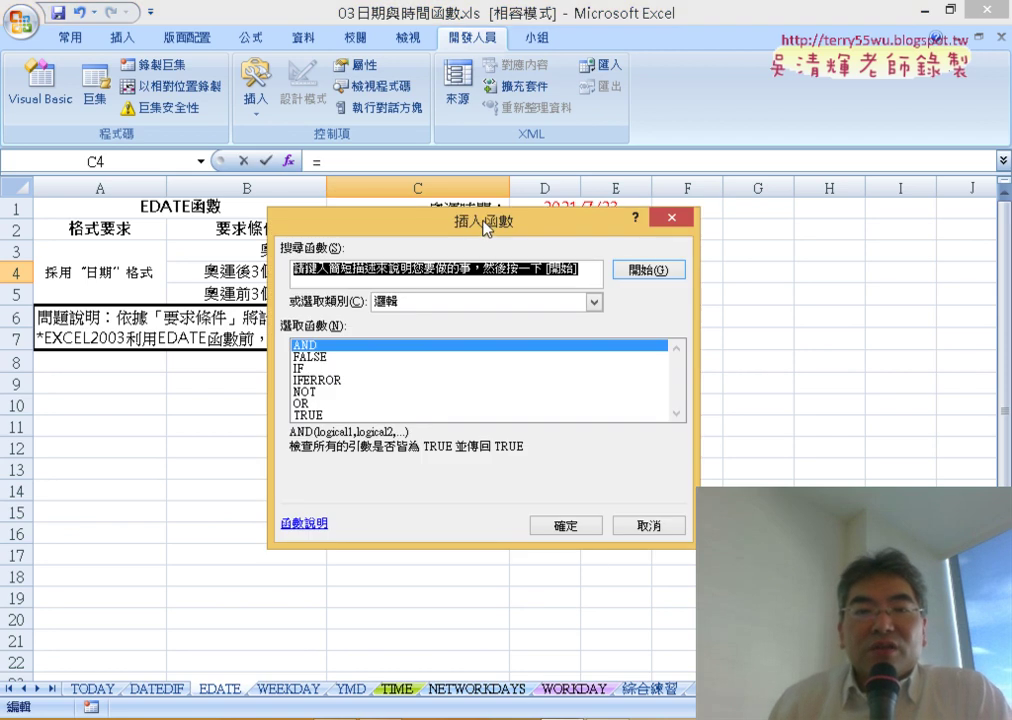
left_click_drag(485, 220, 745, 133)
left_click(712, 215)
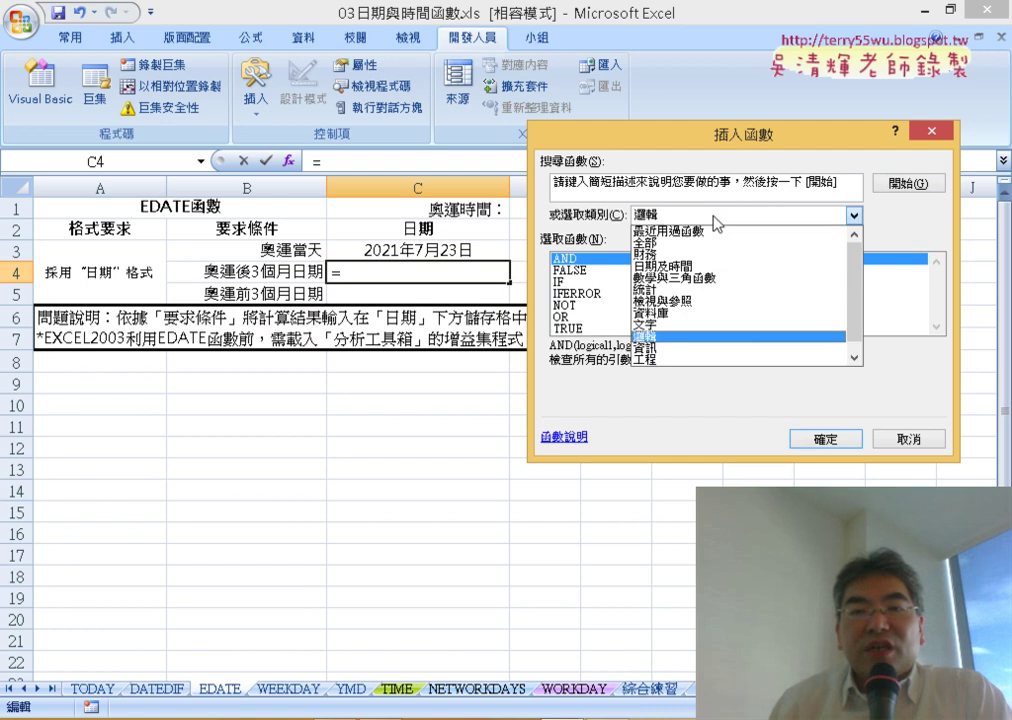
left_click(707, 267)
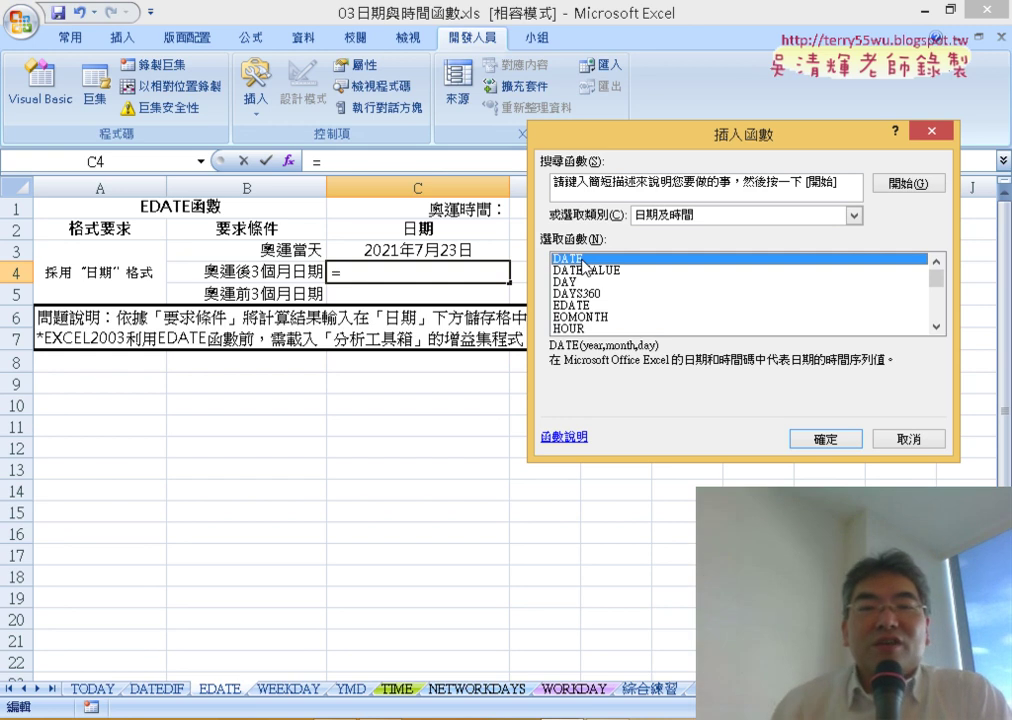
- Choose DATE and enter year(C3) as its Year argument
left_click(825, 441)
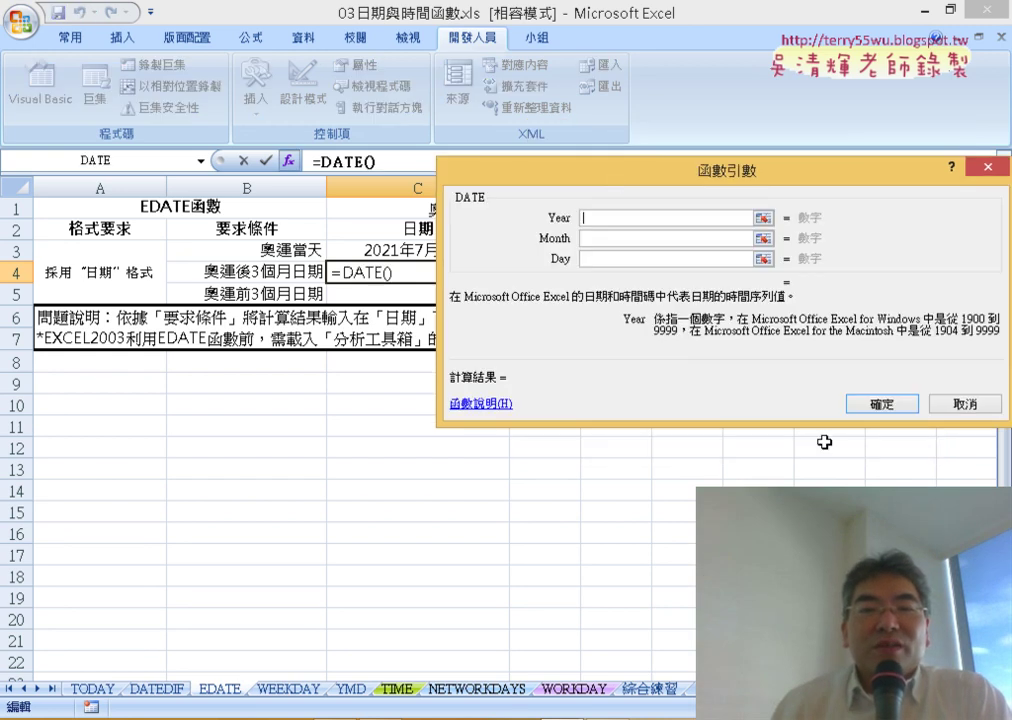
left_click_drag(614, 183, 718, 191)
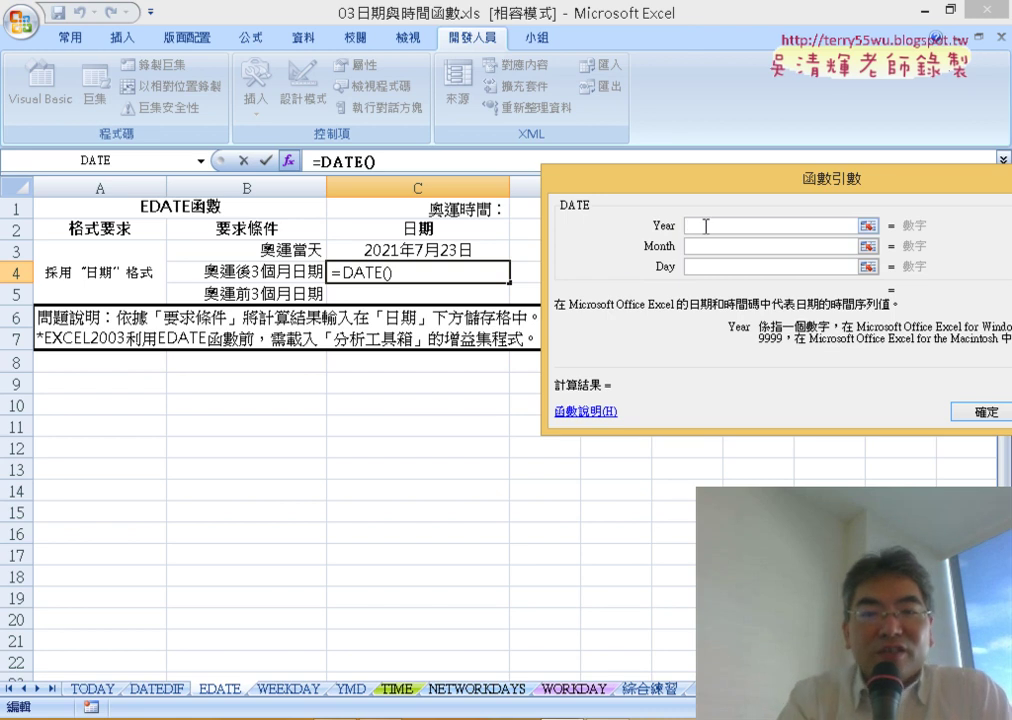
type("yea")
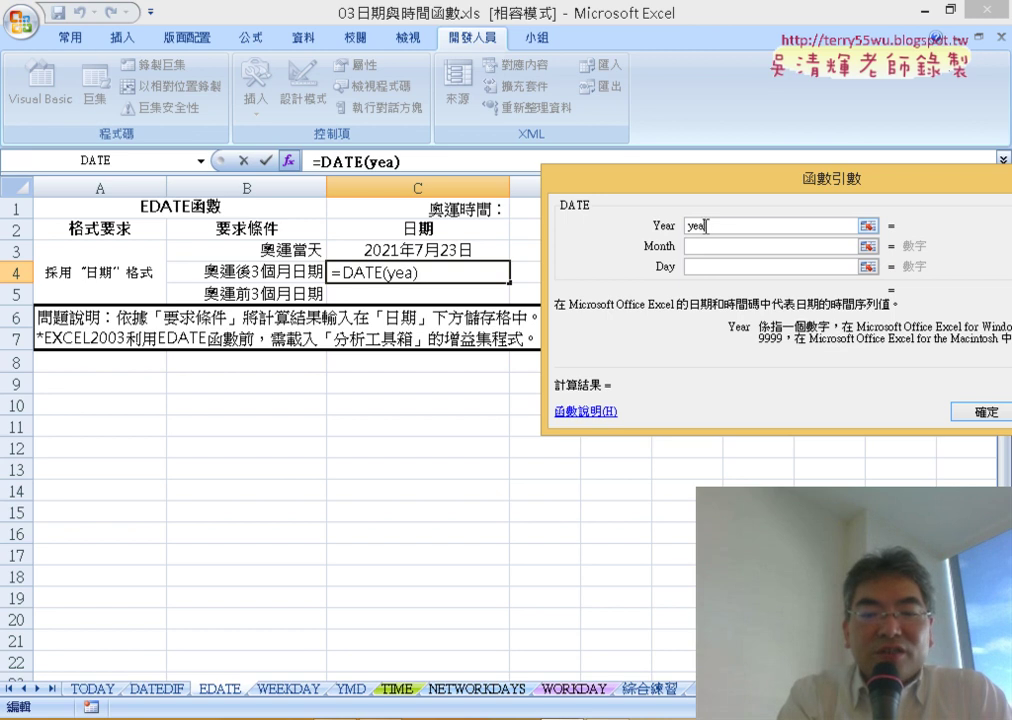
type("r(")
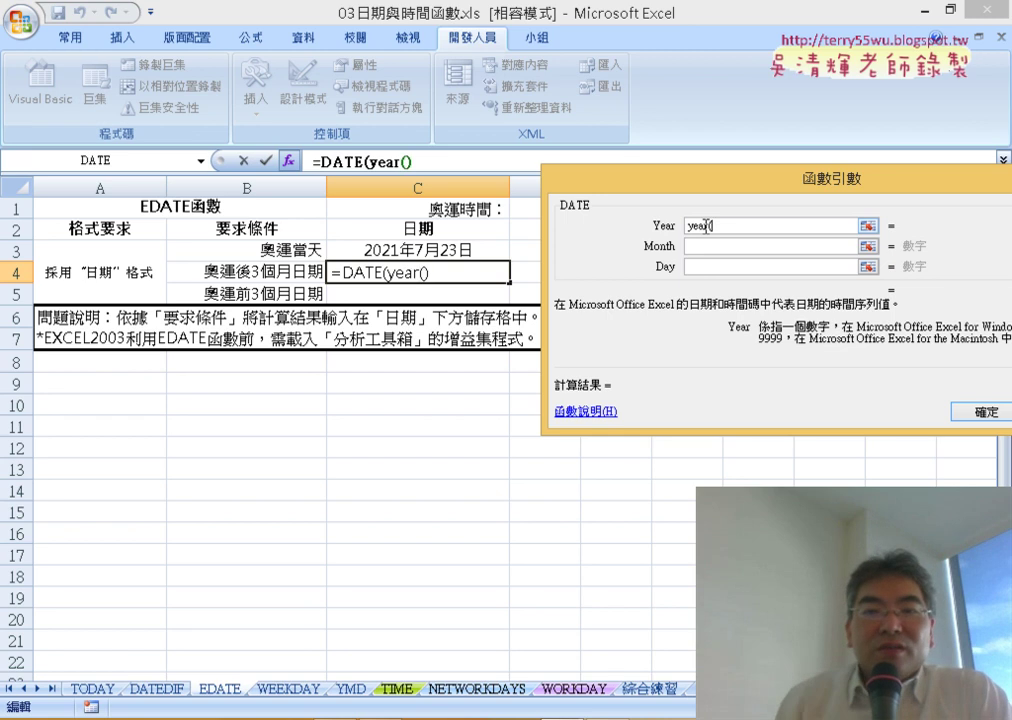
left_click(430, 250)
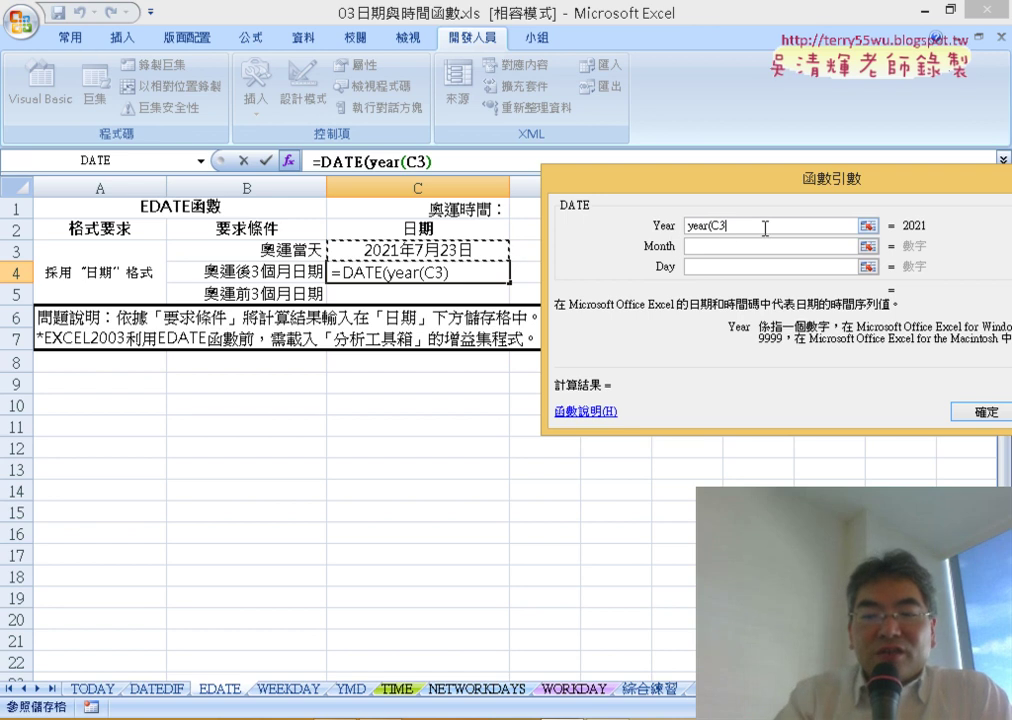
type(")")
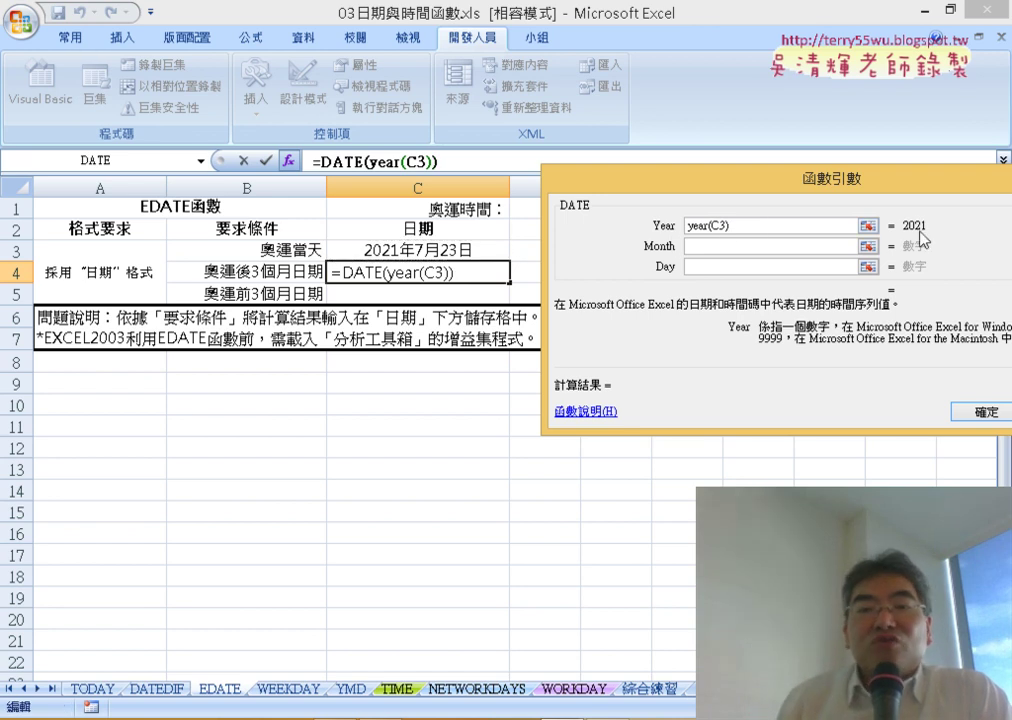
- Enter month(C3) and day(C3) as the Month and Day arguments
left_click(784, 245)
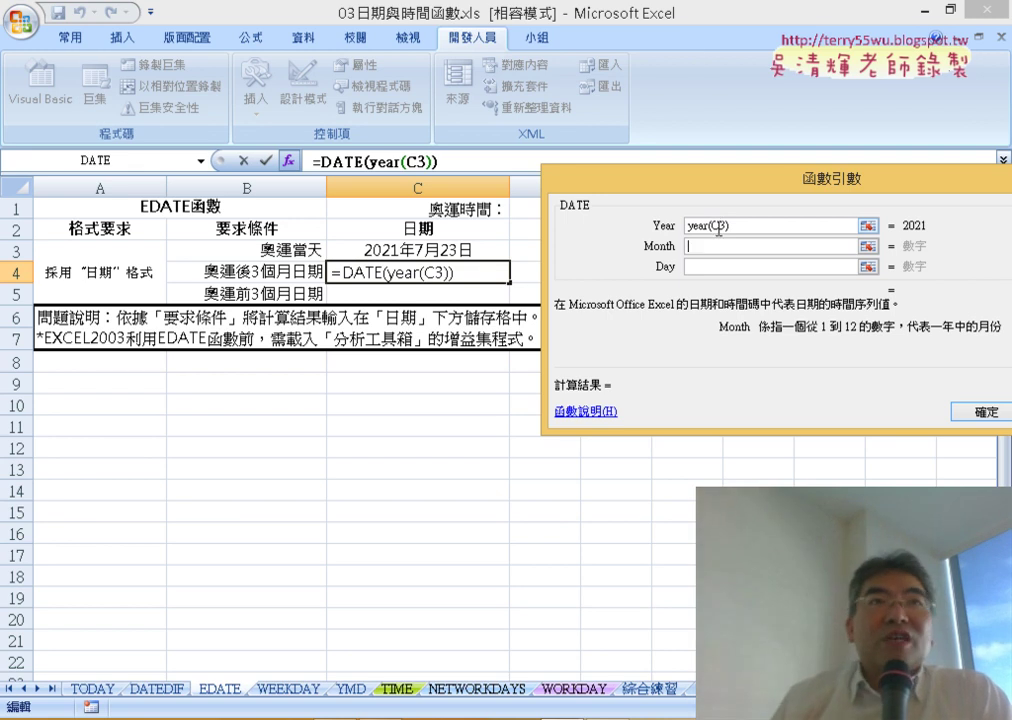
type("mon")
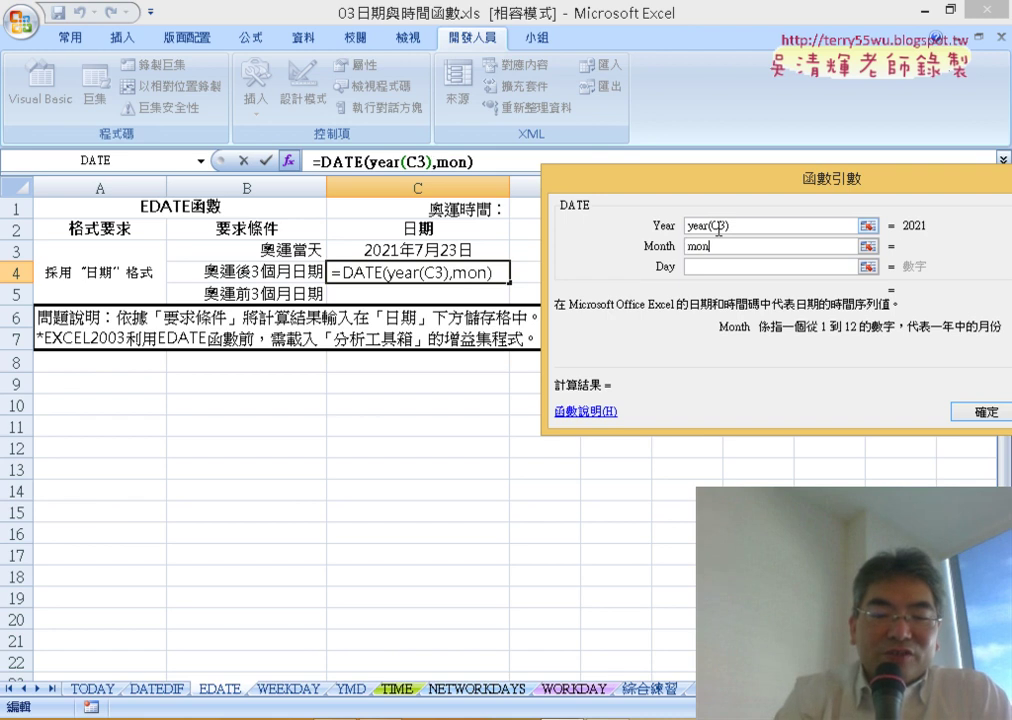
type("th(")
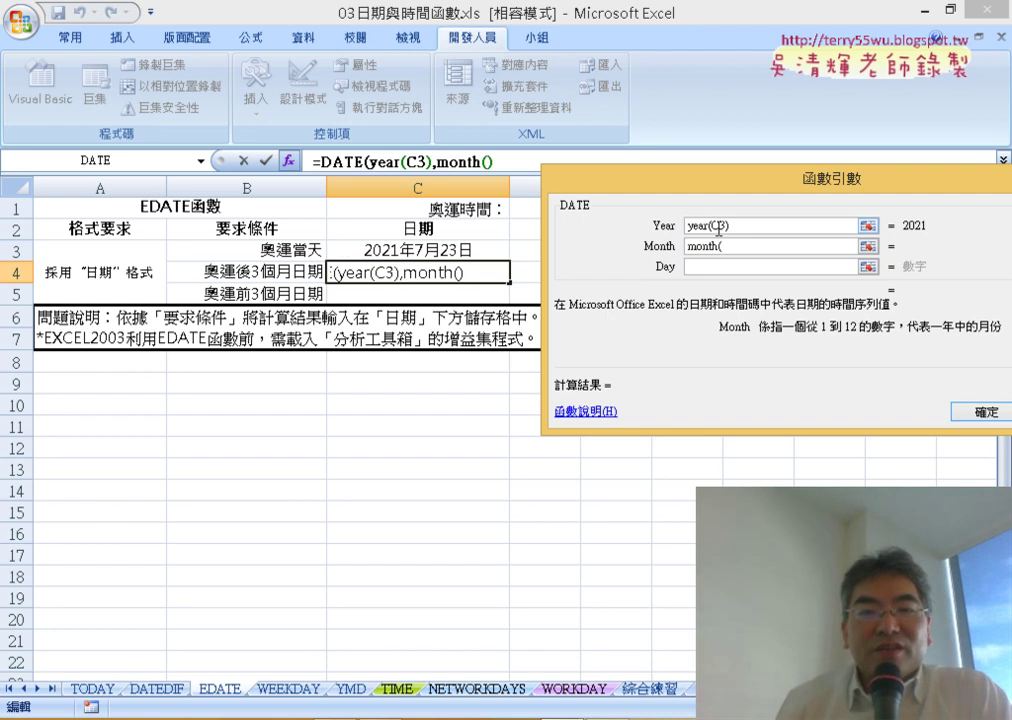
left_click(476, 258)
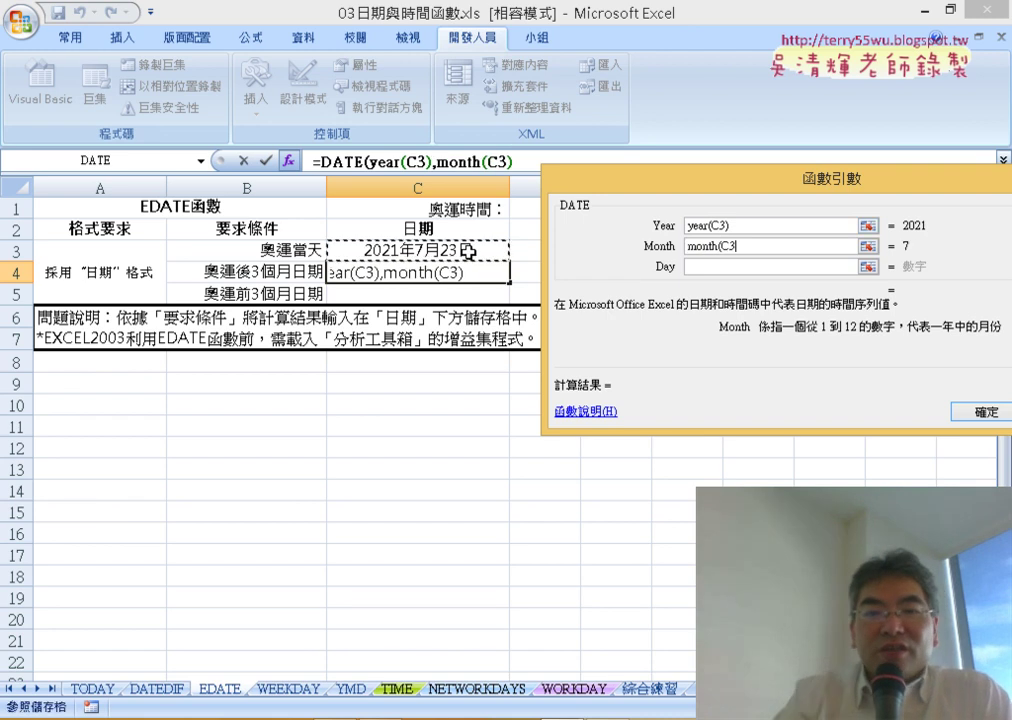
type(")")
left_click(733, 266)
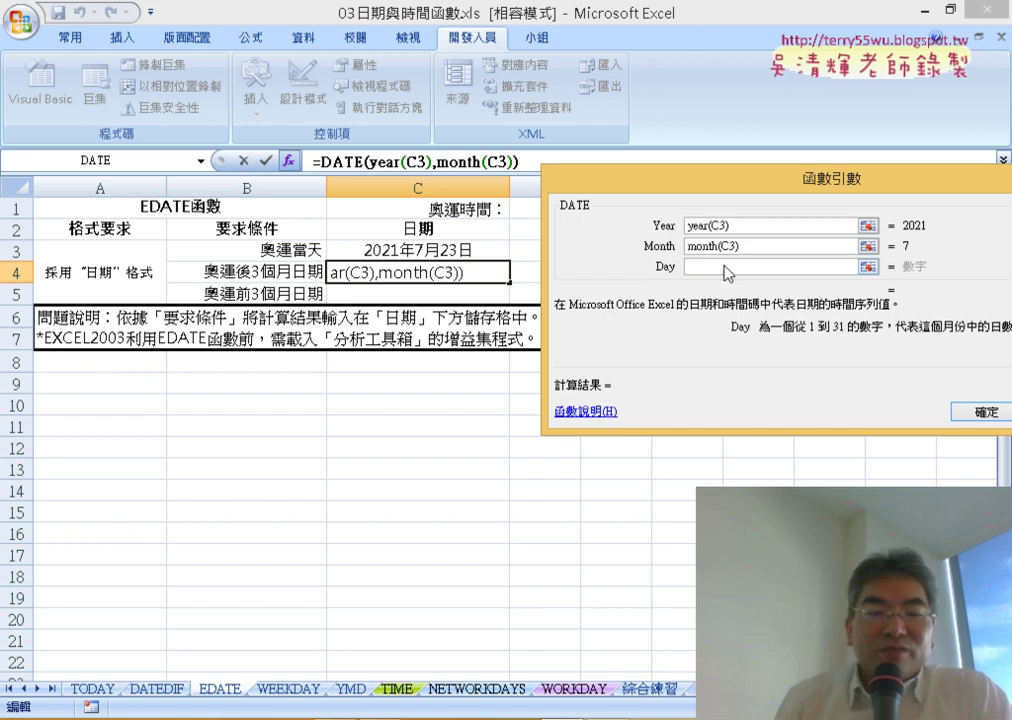
type("day")
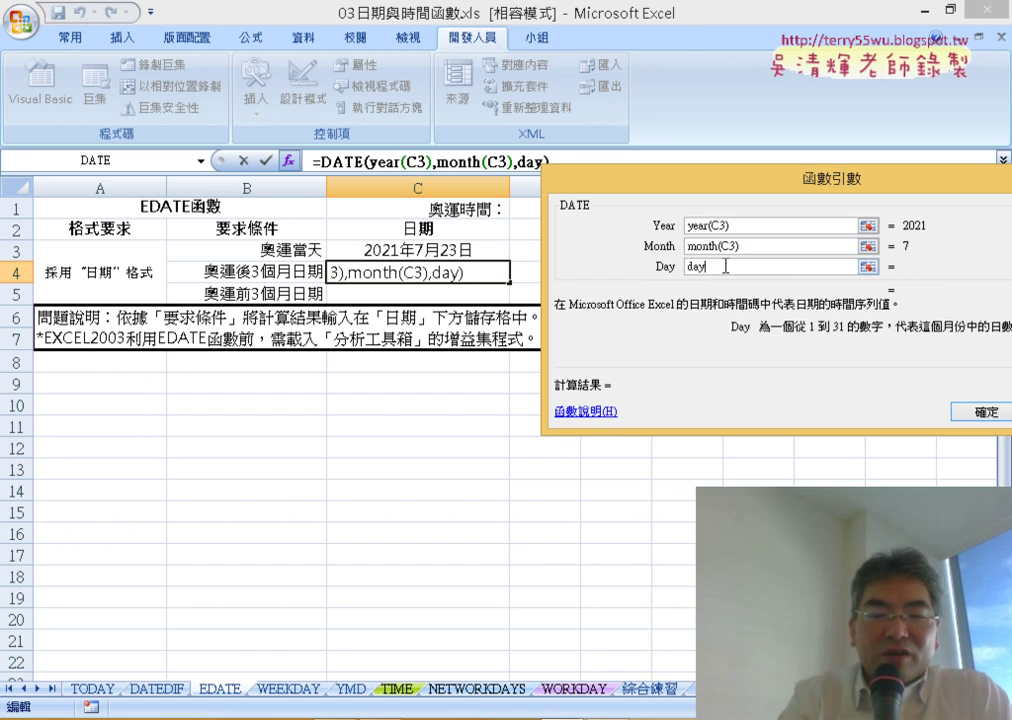
type("(")
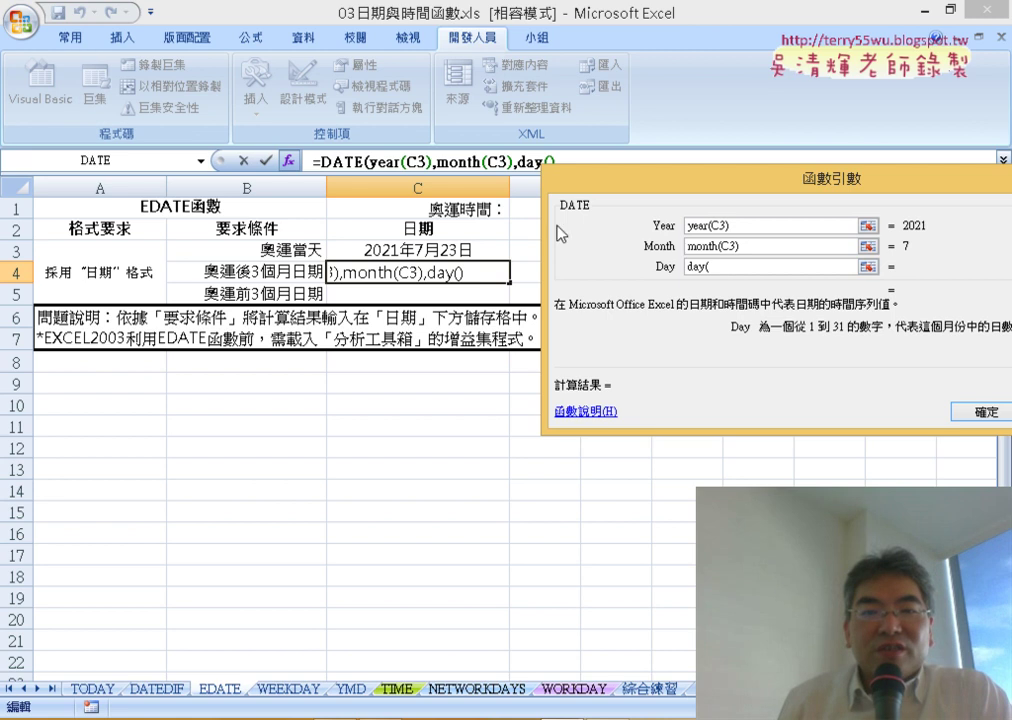
left_click(468, 249)
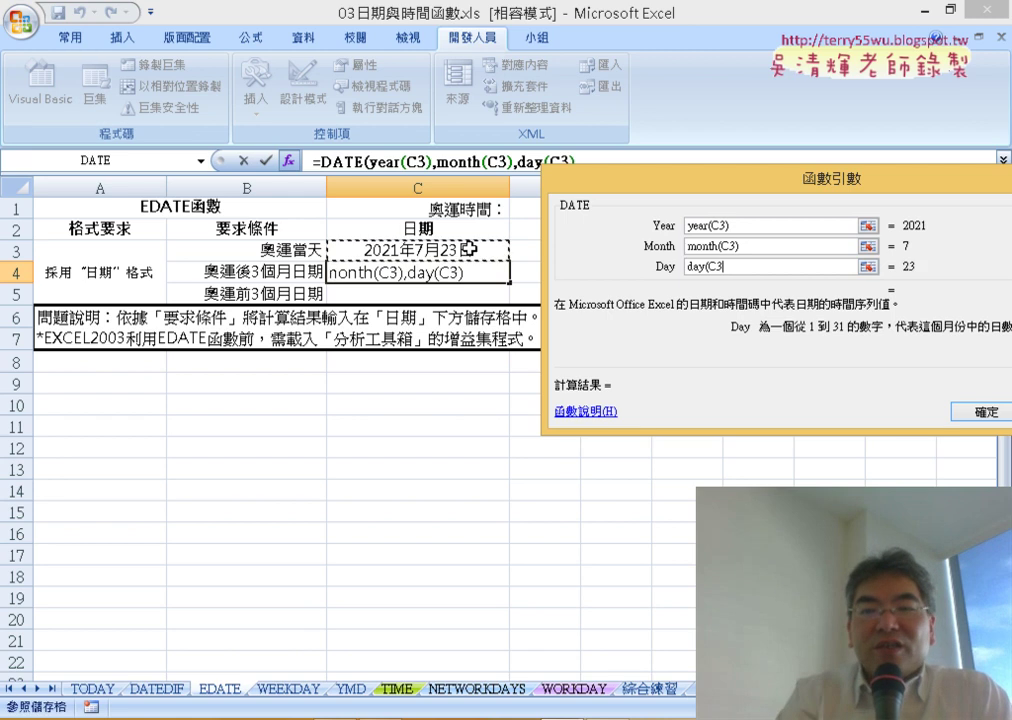
type(")")
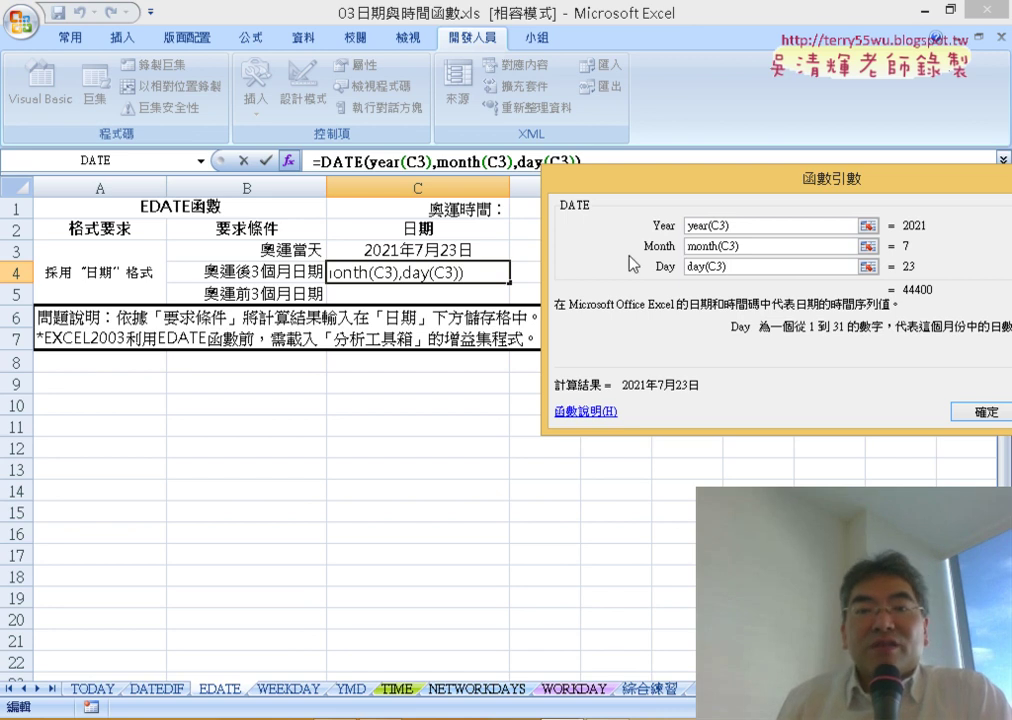
- Add +3 to the Month argument, committing =DATE(YEAR(C3),MONTH(C3)+3,DAY(C3)) in C4
left_click(768, 247)
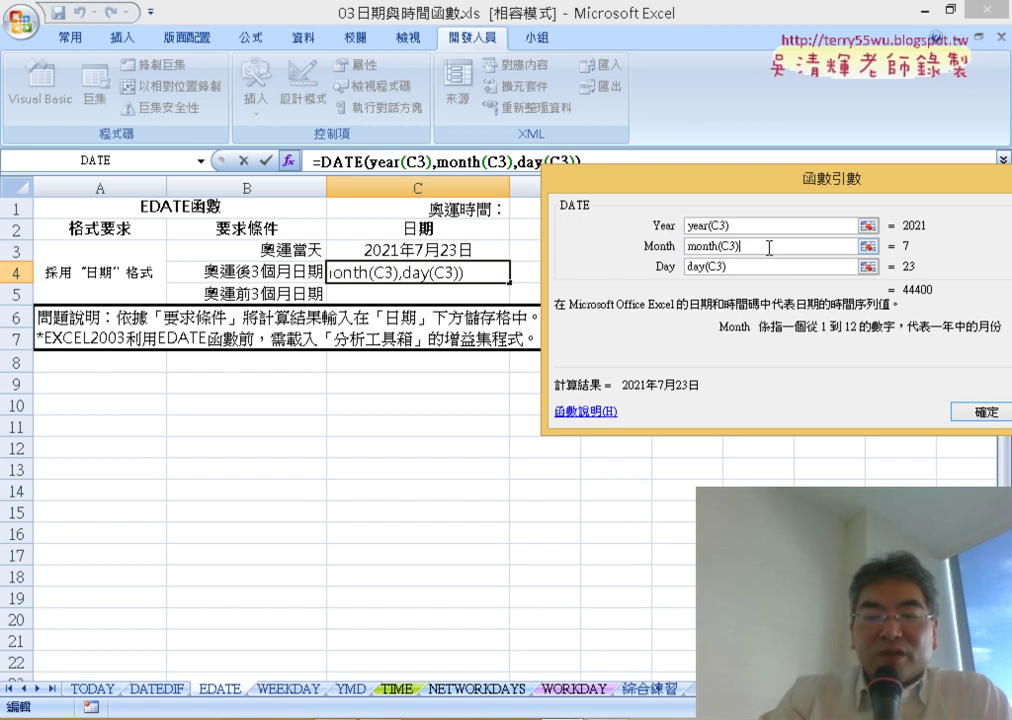
type("+")
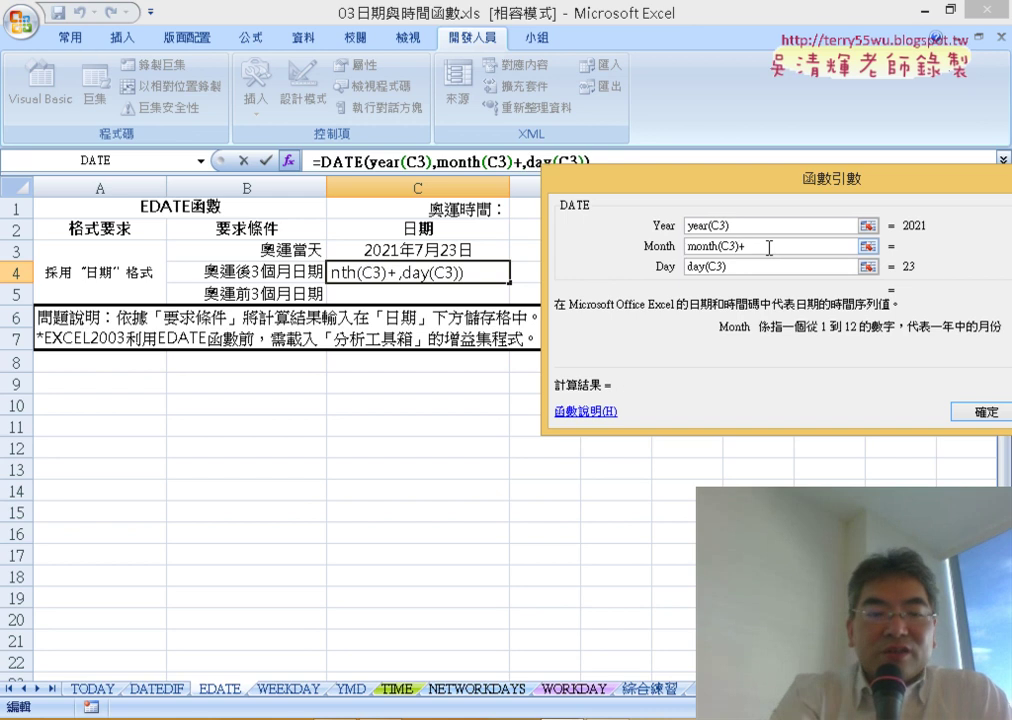
type("3")
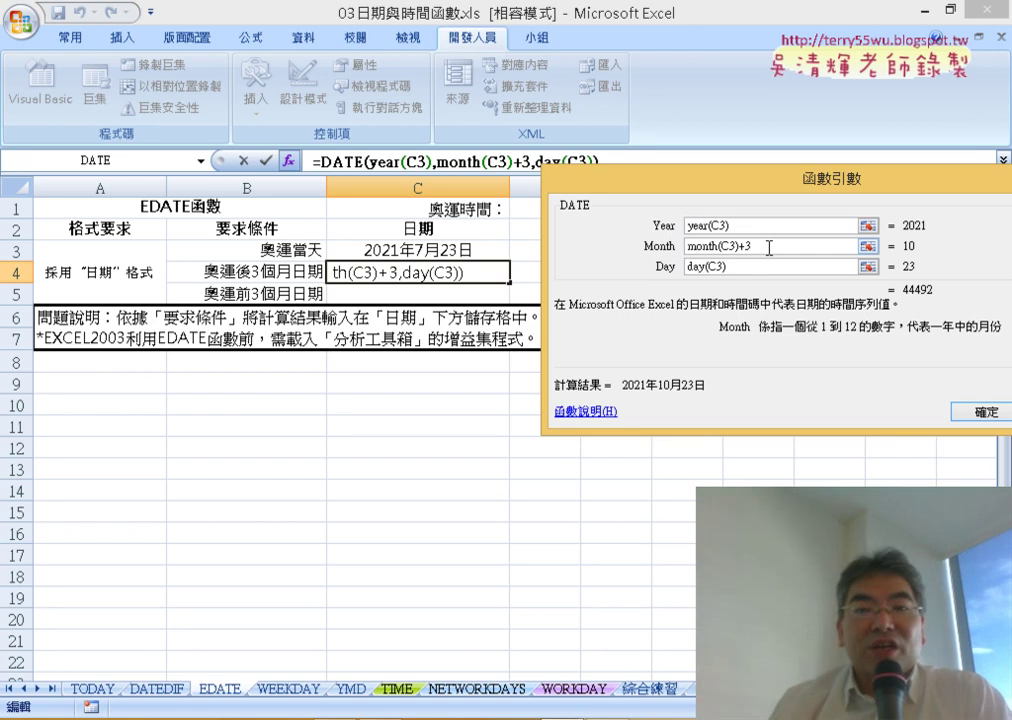
left_click(975, 416)
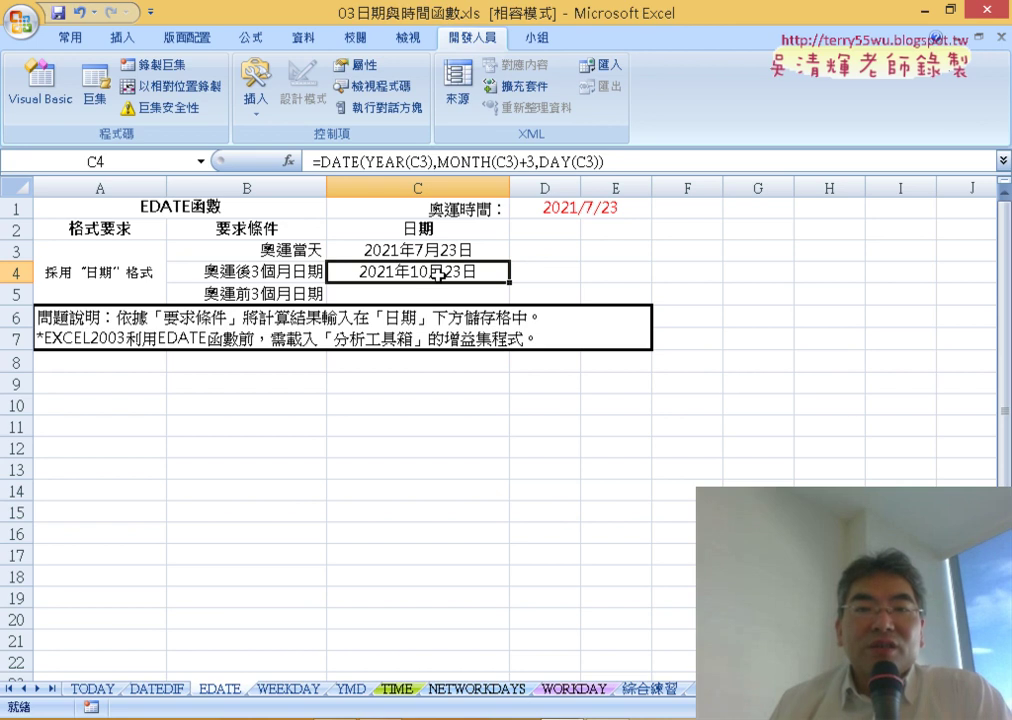
- Copy C4's formula into C5 and change +3 to -3, giving 2021年4月23日
left_click_drag(614, 162, 312, 162)
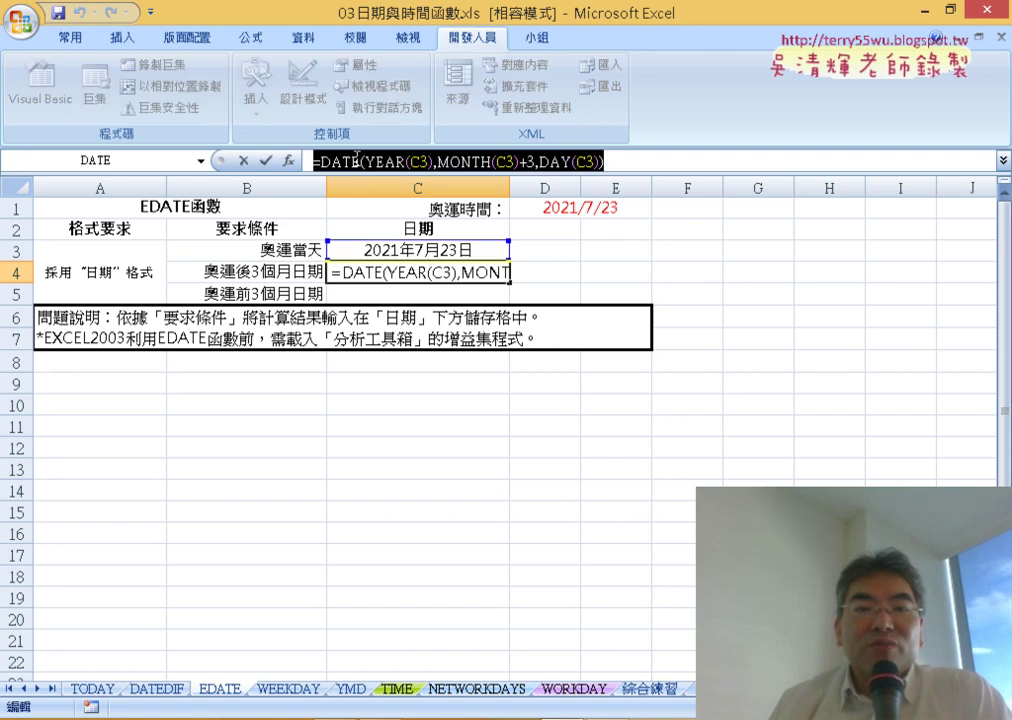
right_click(384, 166)
left_click(400, 197)
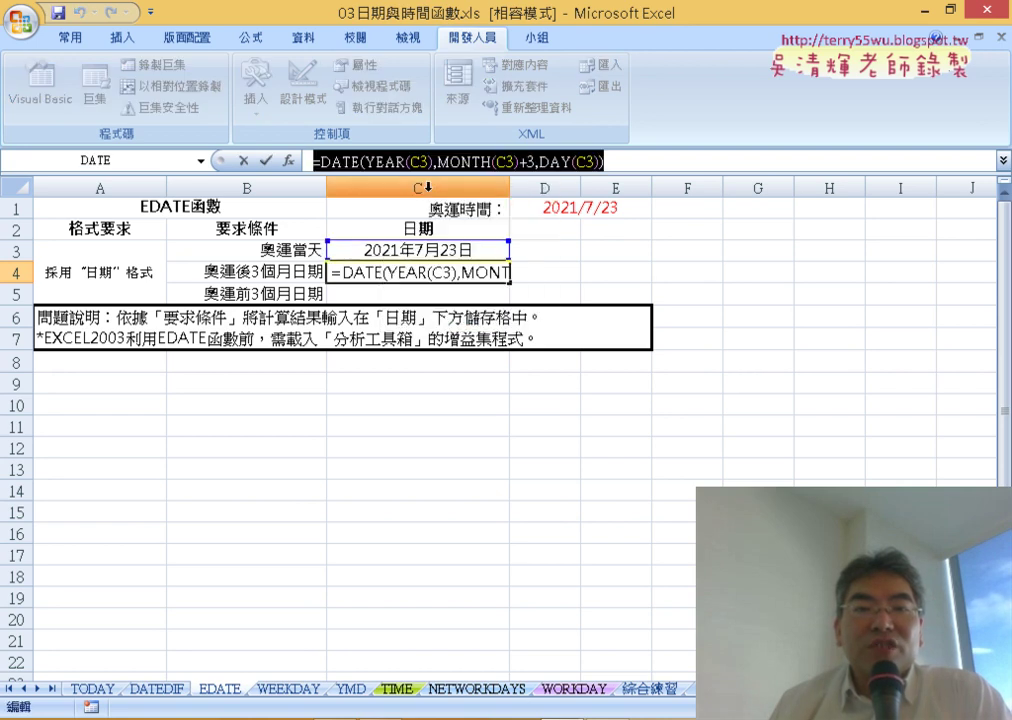
left_click(243, 162)
left_click(405, 290)
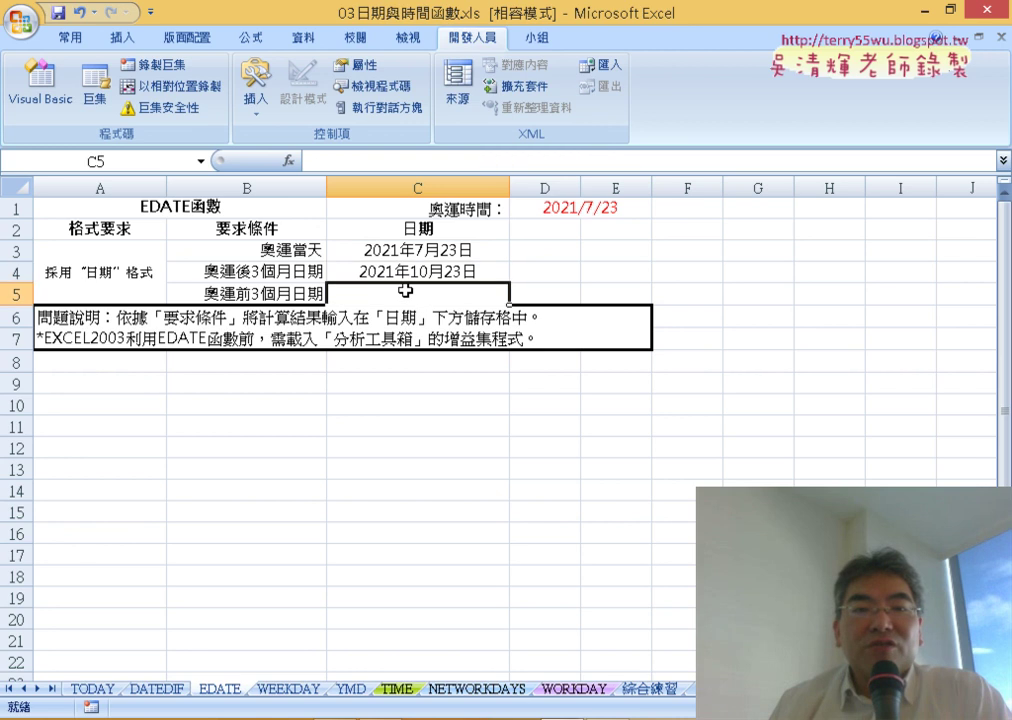
right_click(366, 162)
left_click(418, 224)
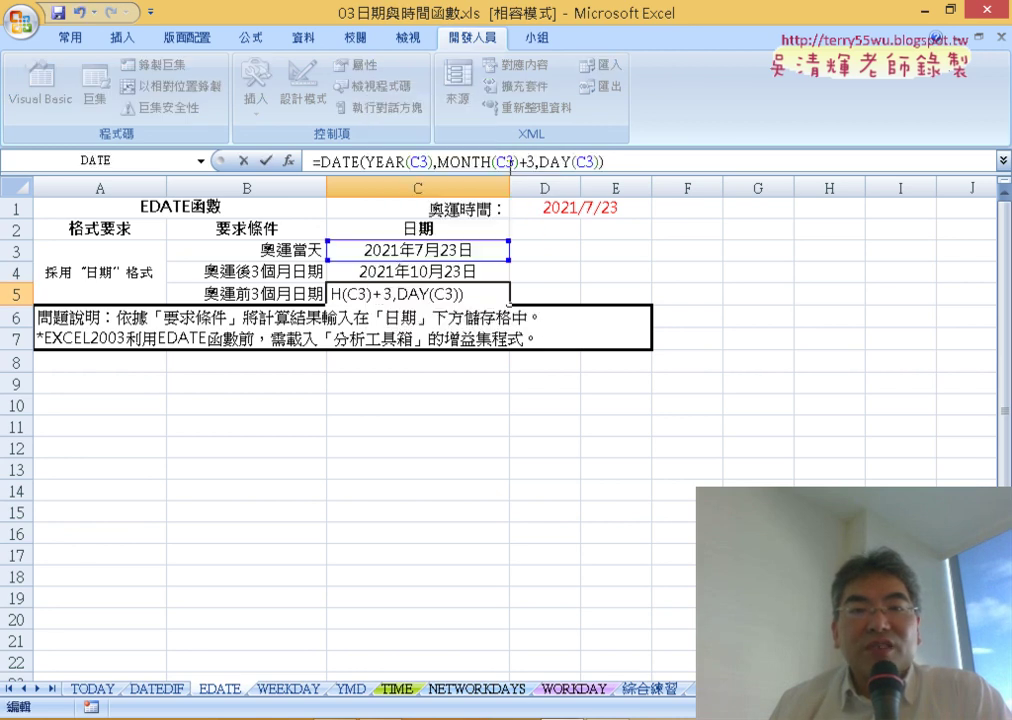
left_click_drag(519, 160, 528, 160)
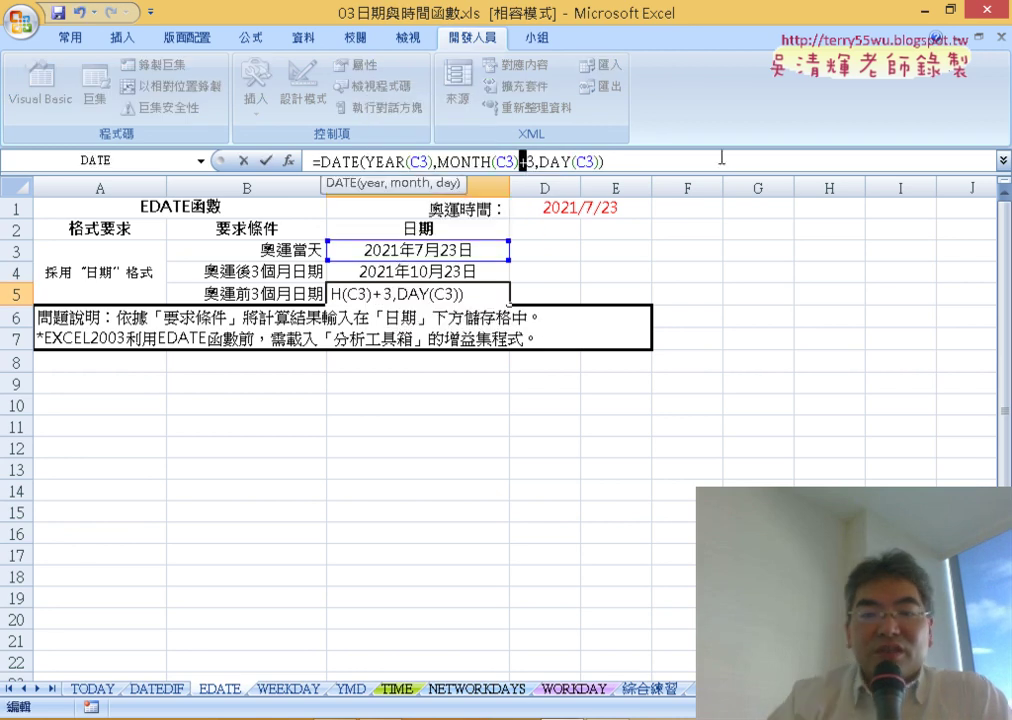
type("-")
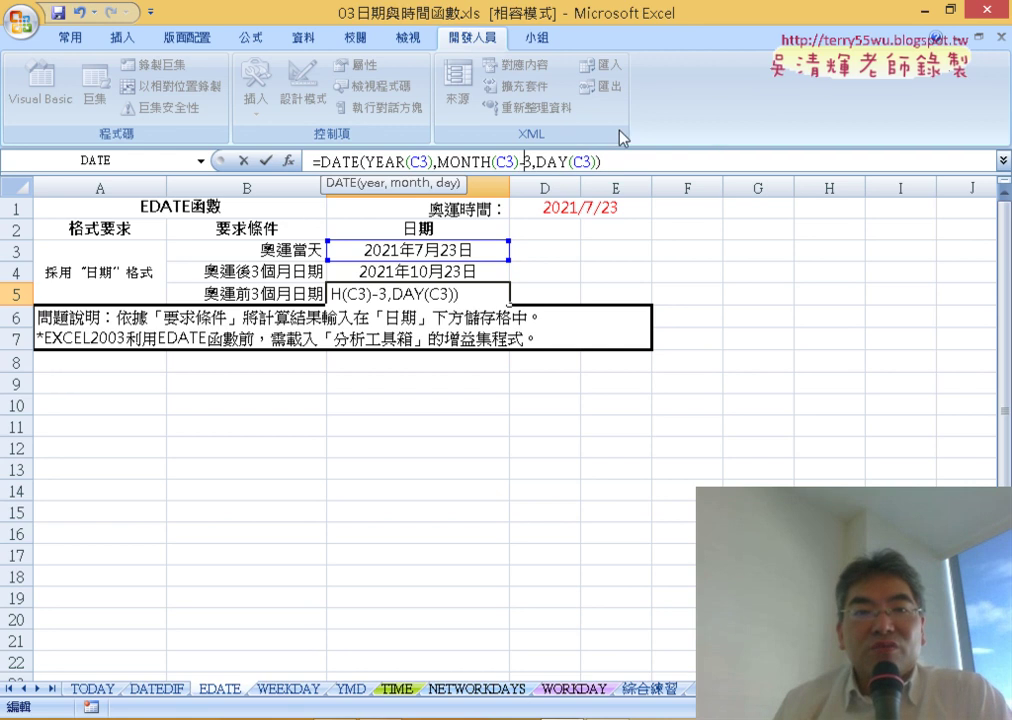
left_click(265, 160)
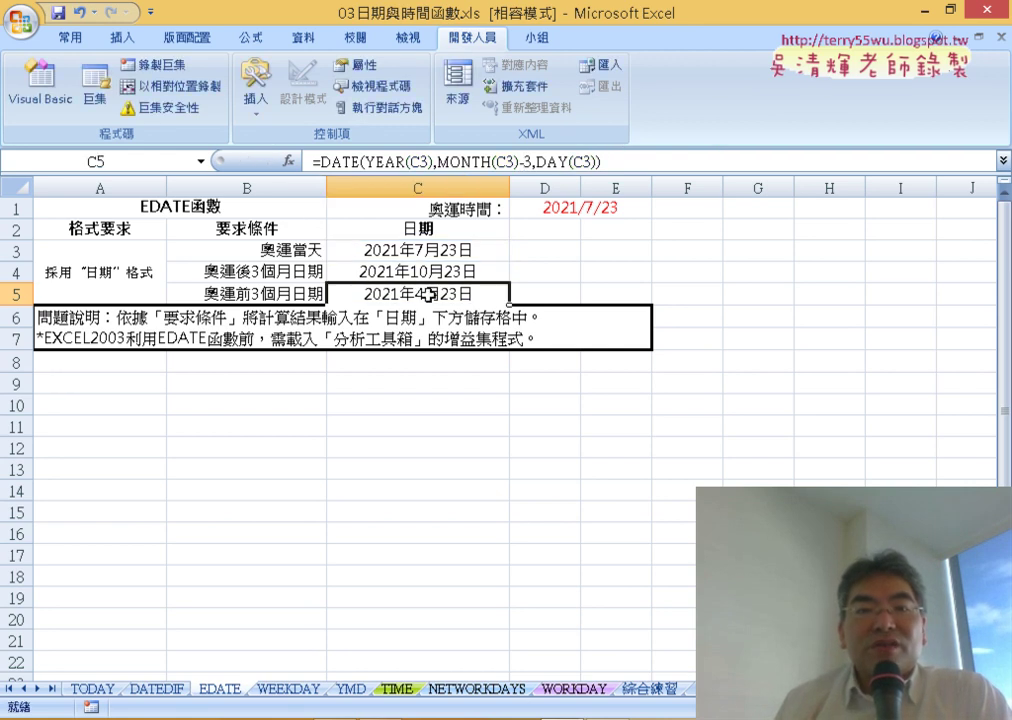
- Widen column D and enter =EDATE(C3,3) in D4
left_click_drag(581, 187, 725, 187)
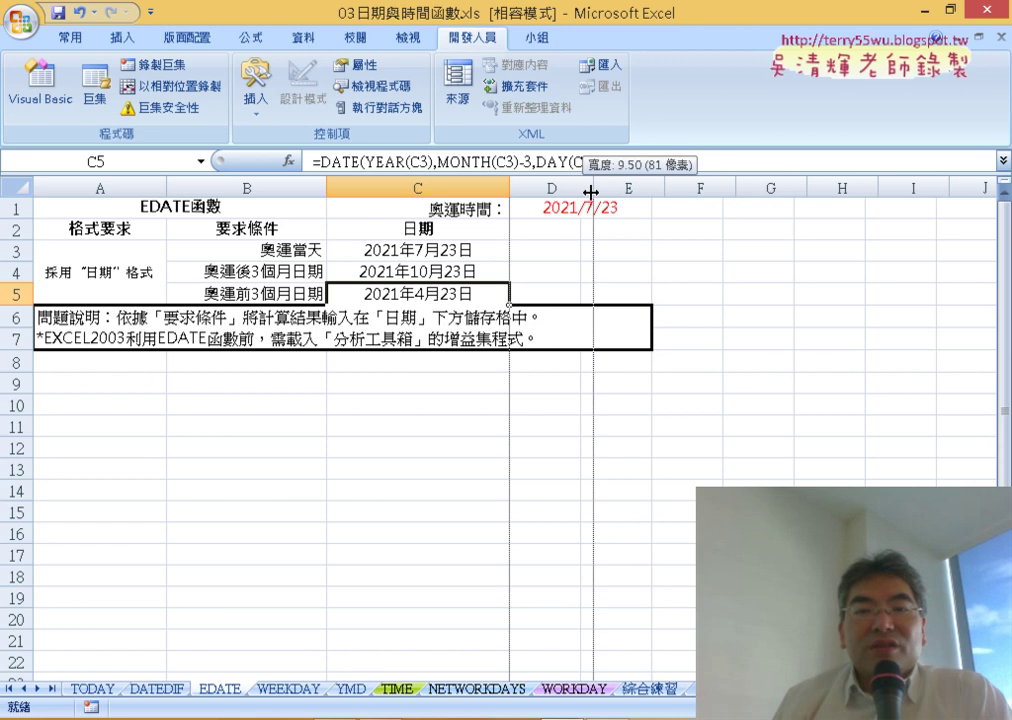
left_click(601, 266)
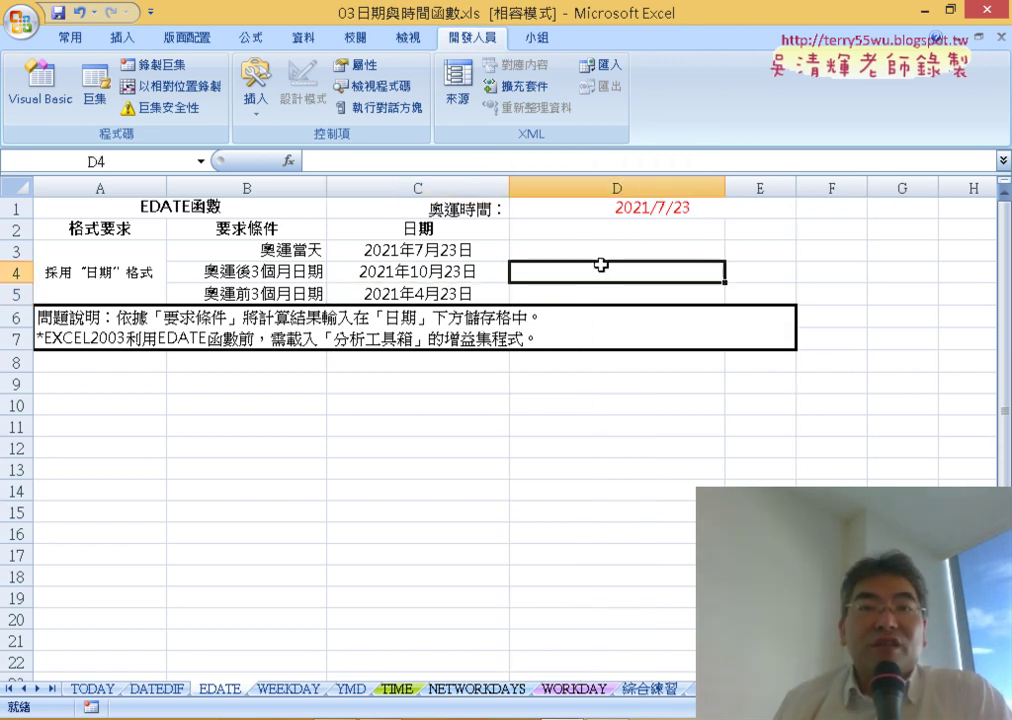
left_click(289, 160)
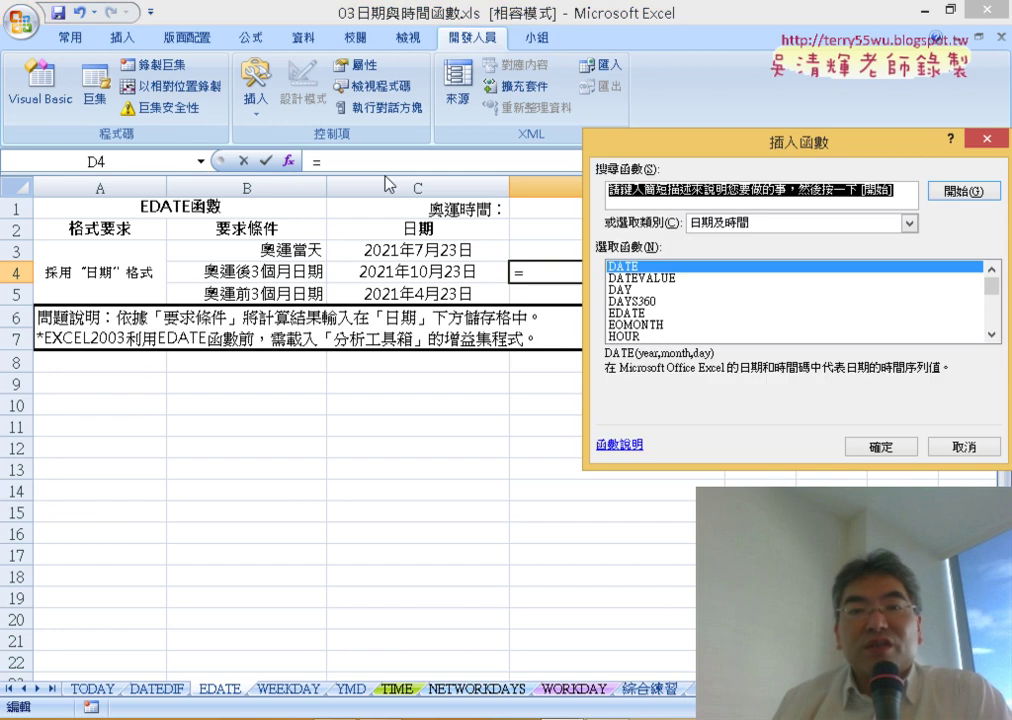
left_click_drag(677, 143, 336, 217)
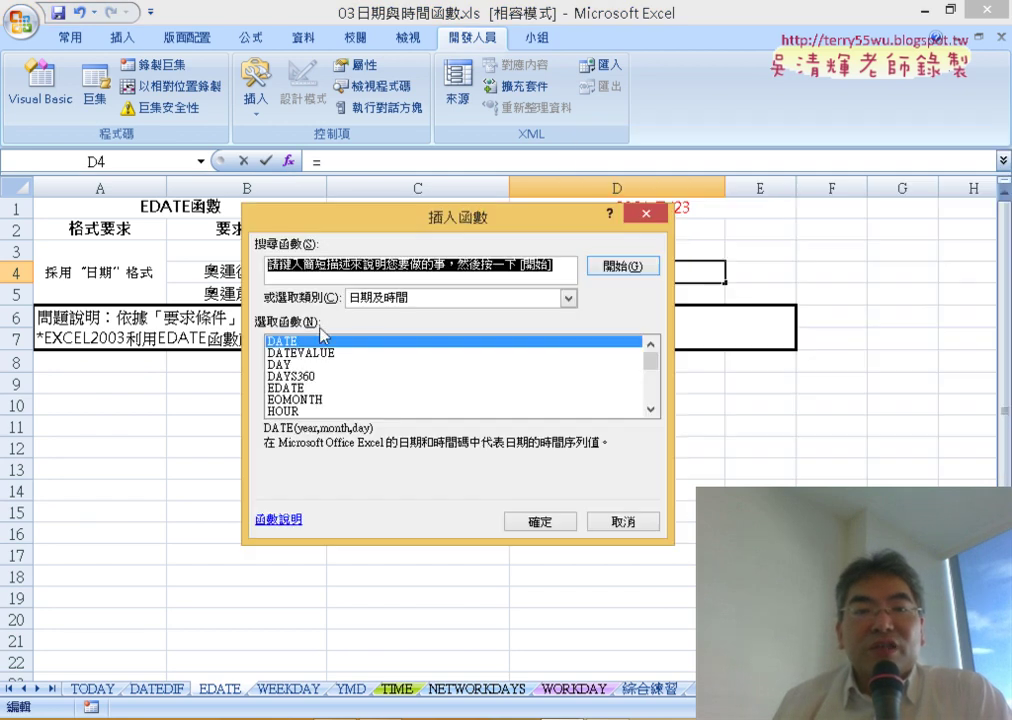
left_click(302, 389)
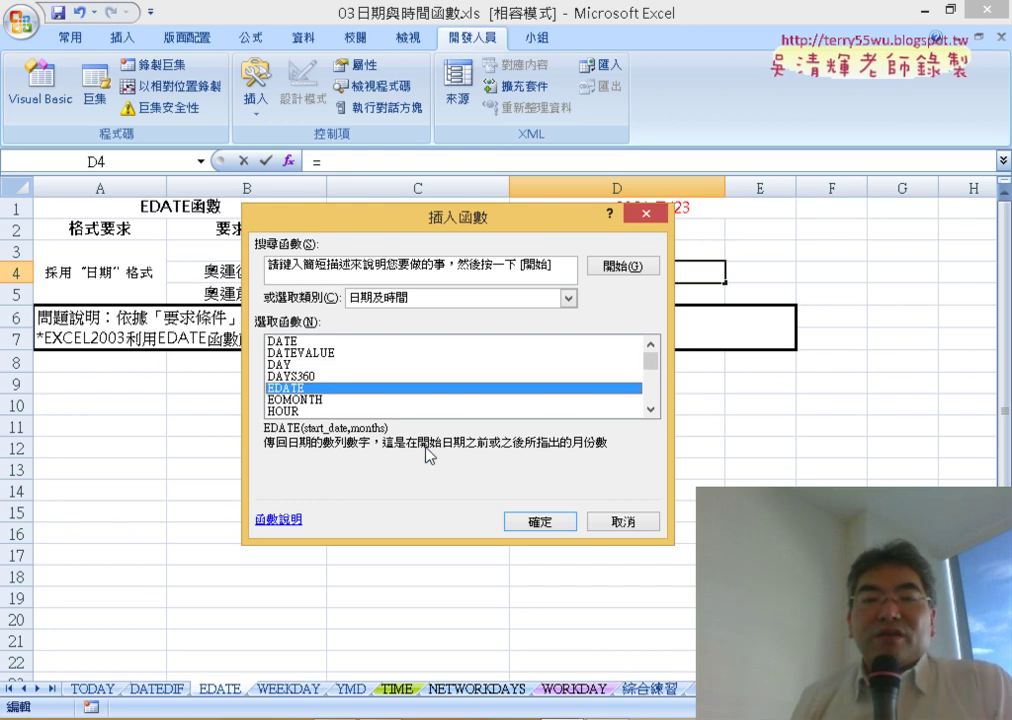
left_click(530, 520)
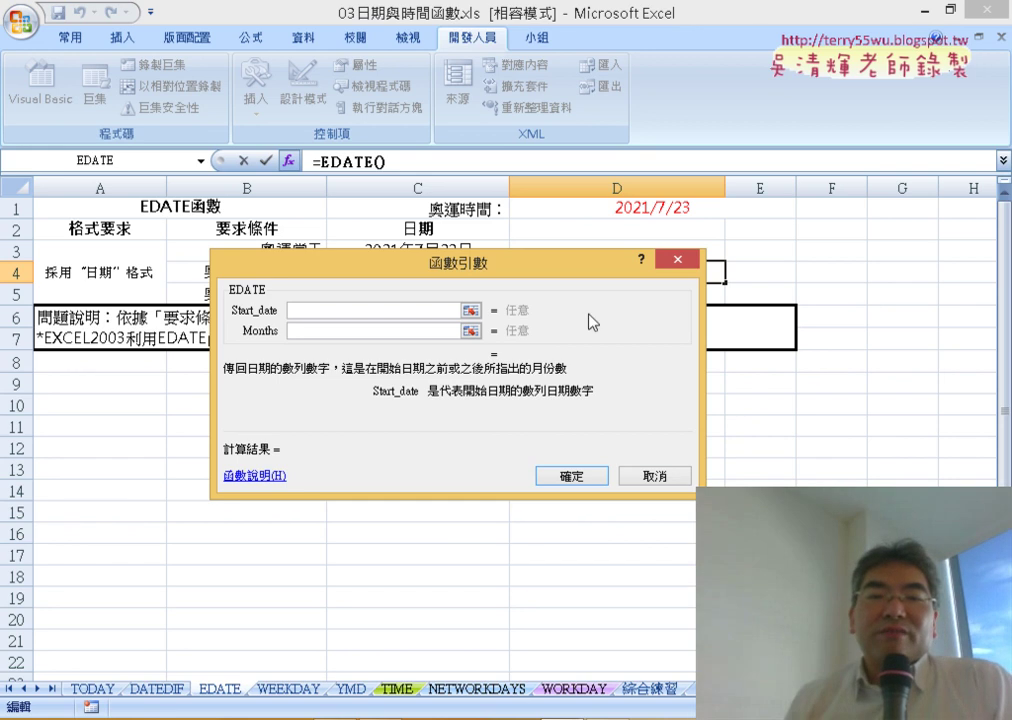
left_click_drag(592, 321, 568, 379)
left_click(427, 249)
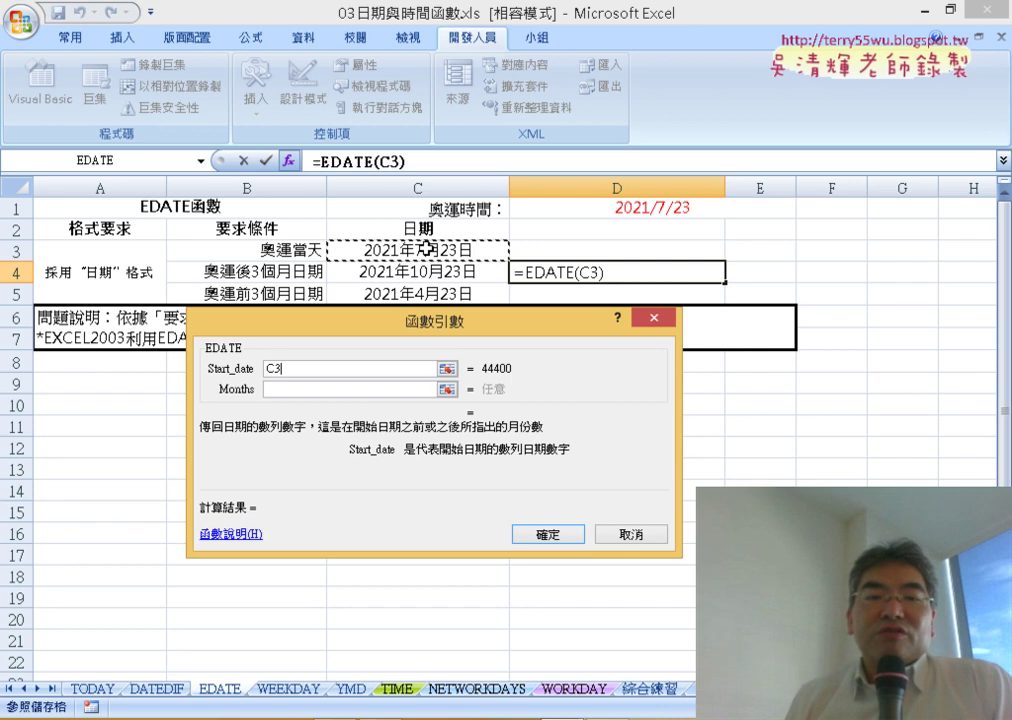
left_click(296, 388)
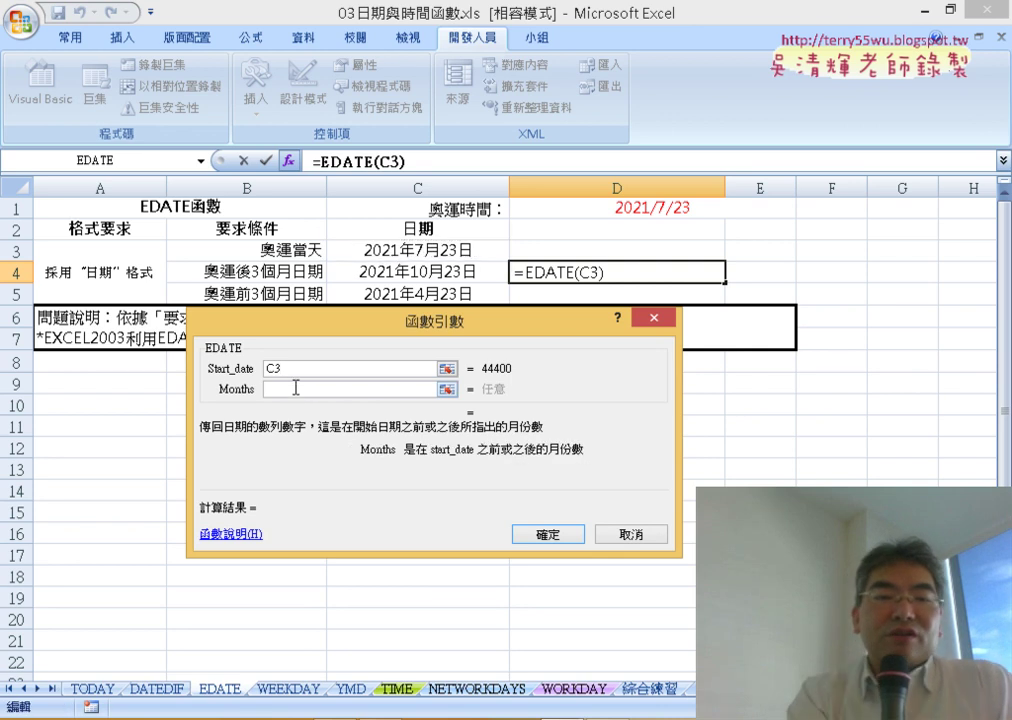
type("3")
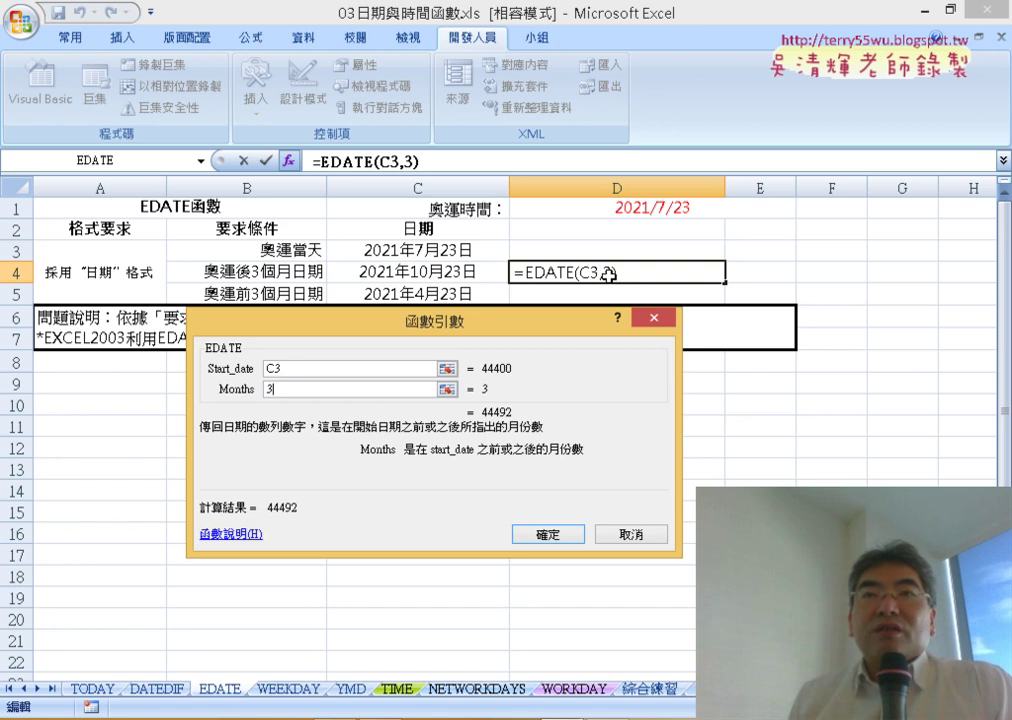
left_click(565, 538)
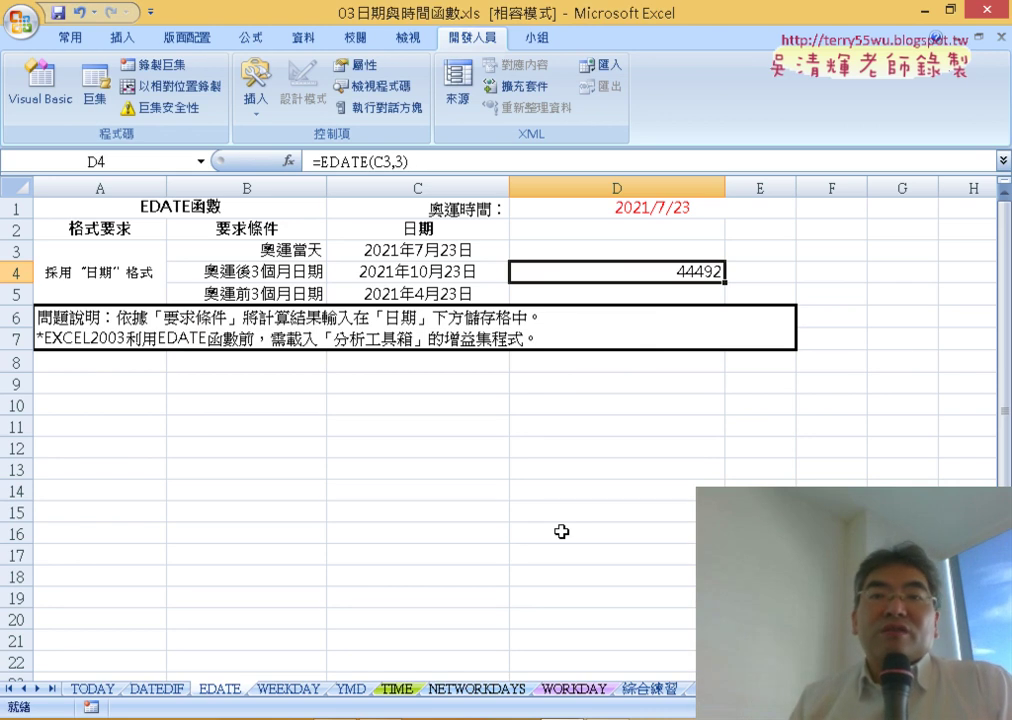
- Format D4 with the Date category so it shows 2021/10/23
right_click(648, 276)
left_click(662, 525)
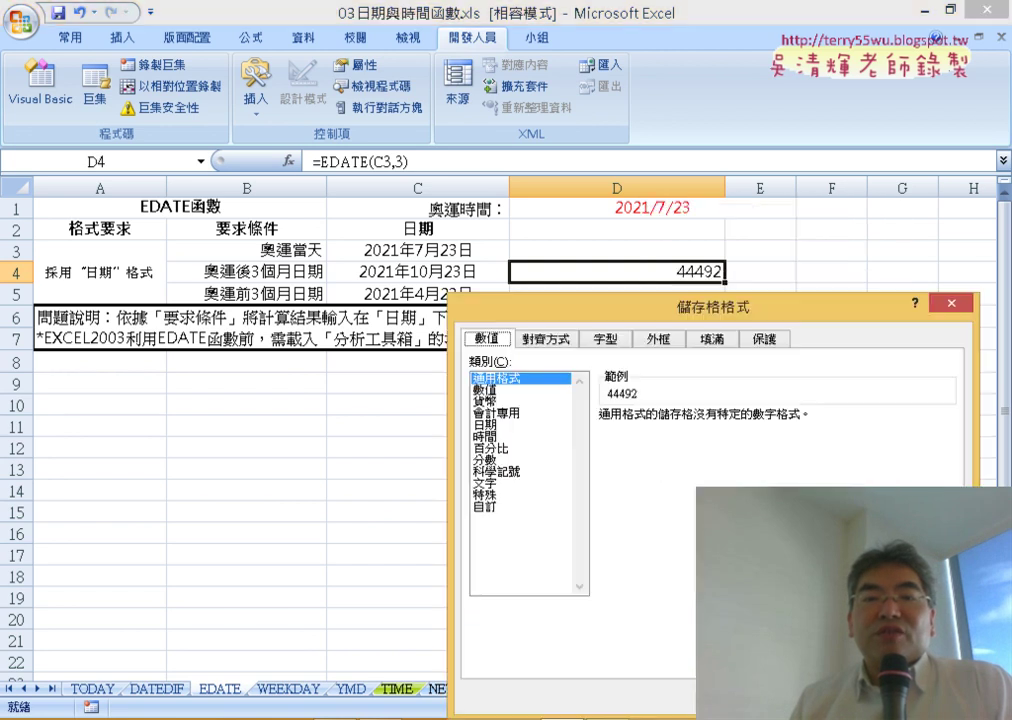
left_click(481, 424)
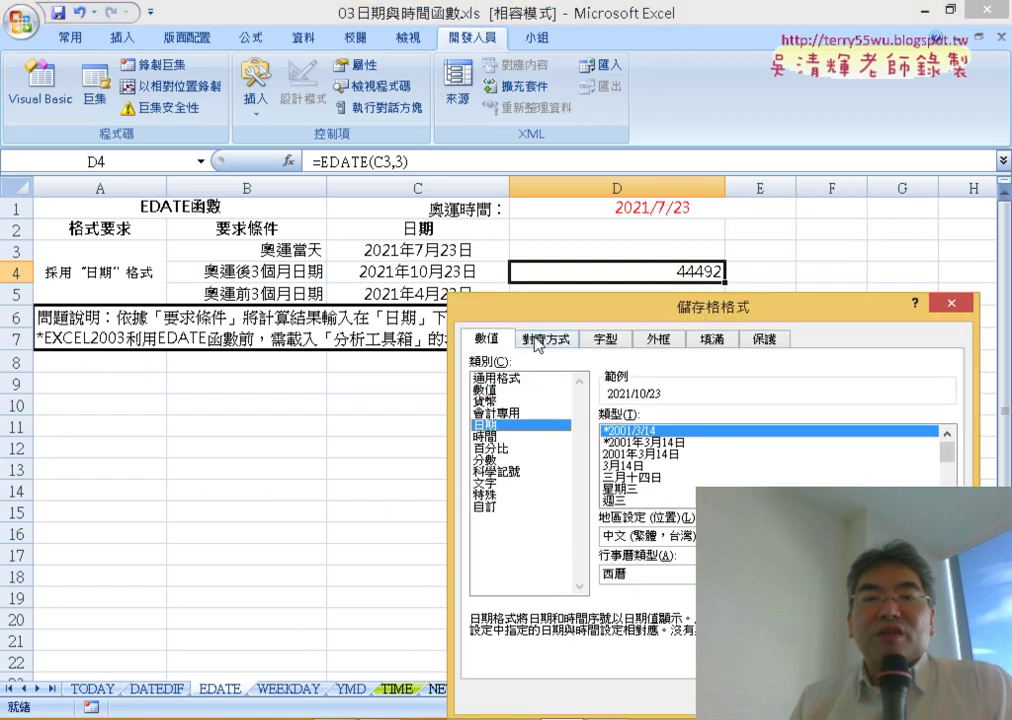
left_click_drag(650, 306, 374, 100)
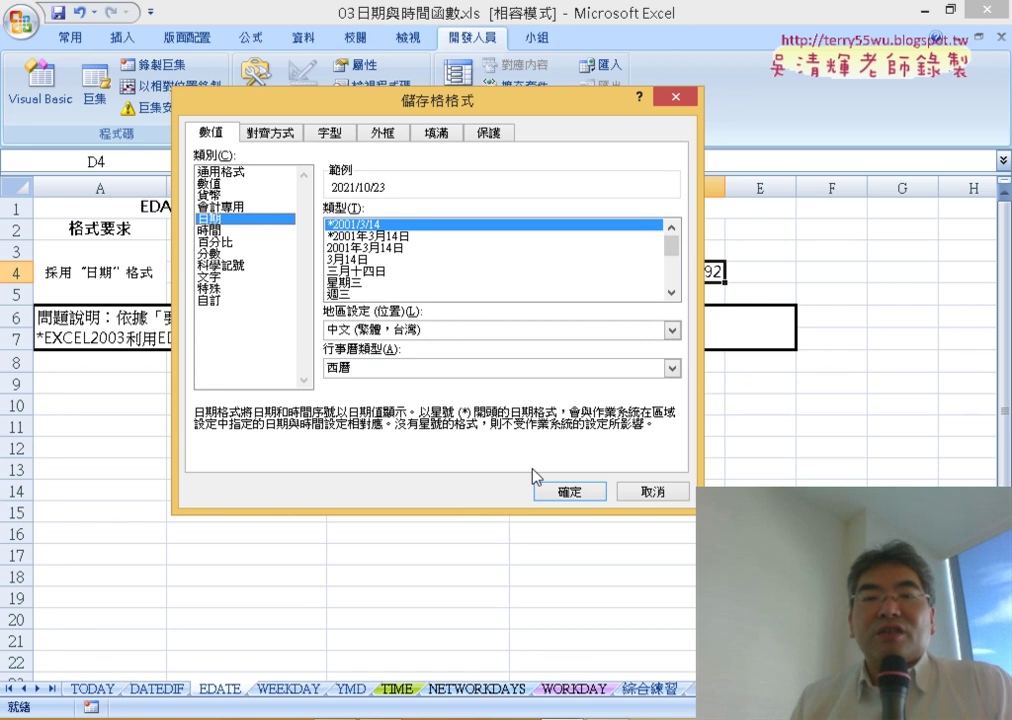
left_click(558, 490)
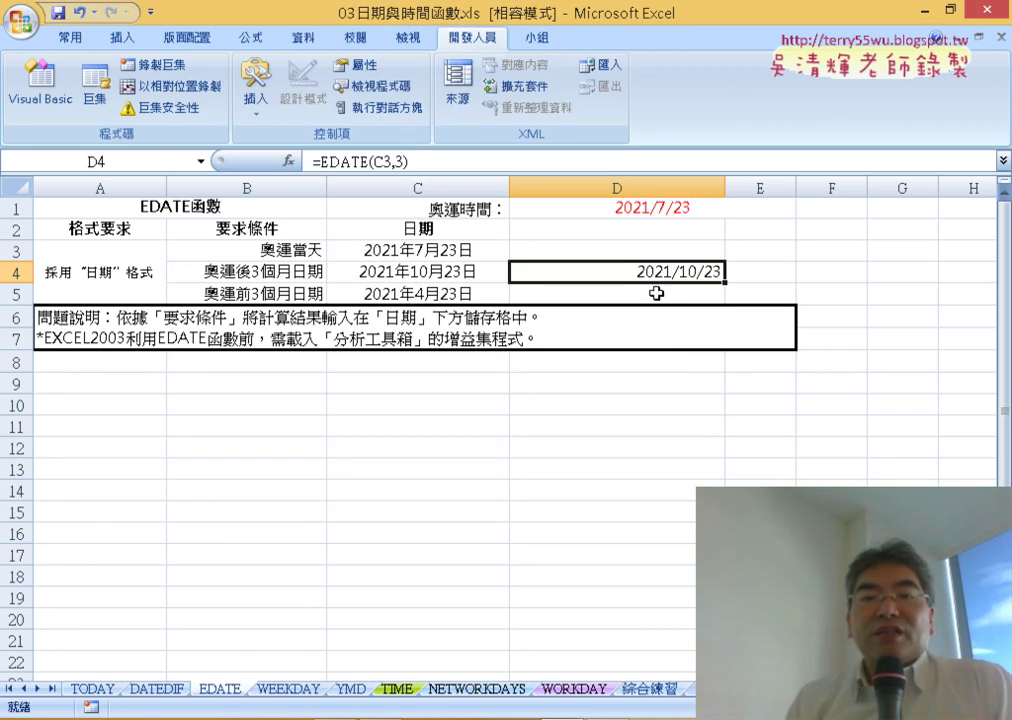
- Copy D4's EDATE formula into D5 and change the offset to -3
left_click_drag(408, 161, 313, 161)
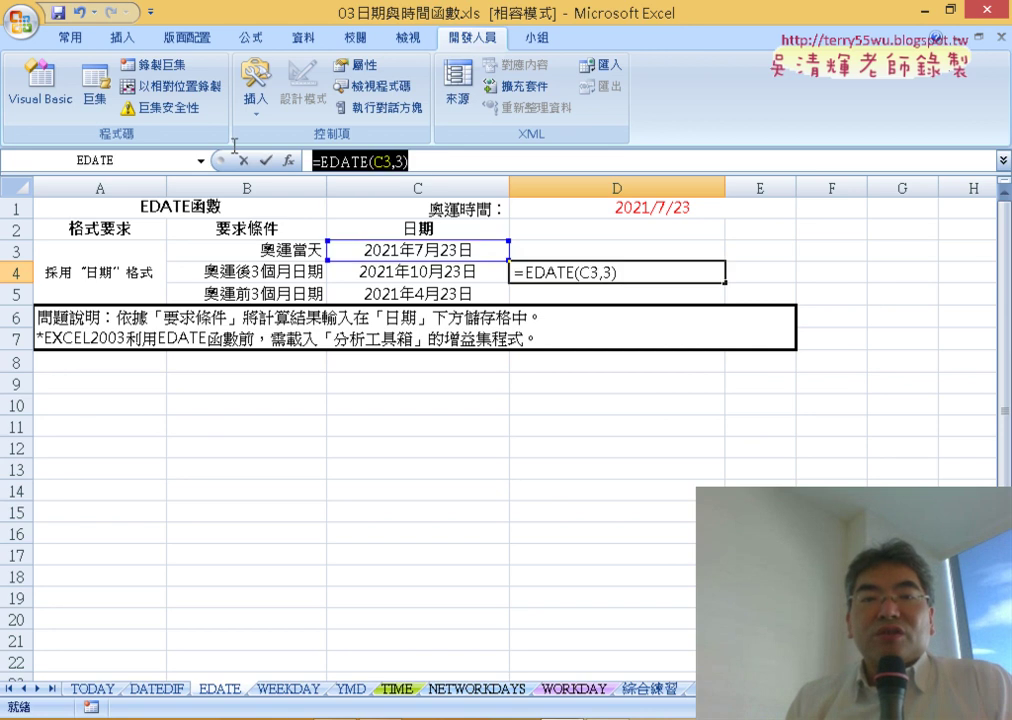
right_click(361, 168)
left_click(410, 194)
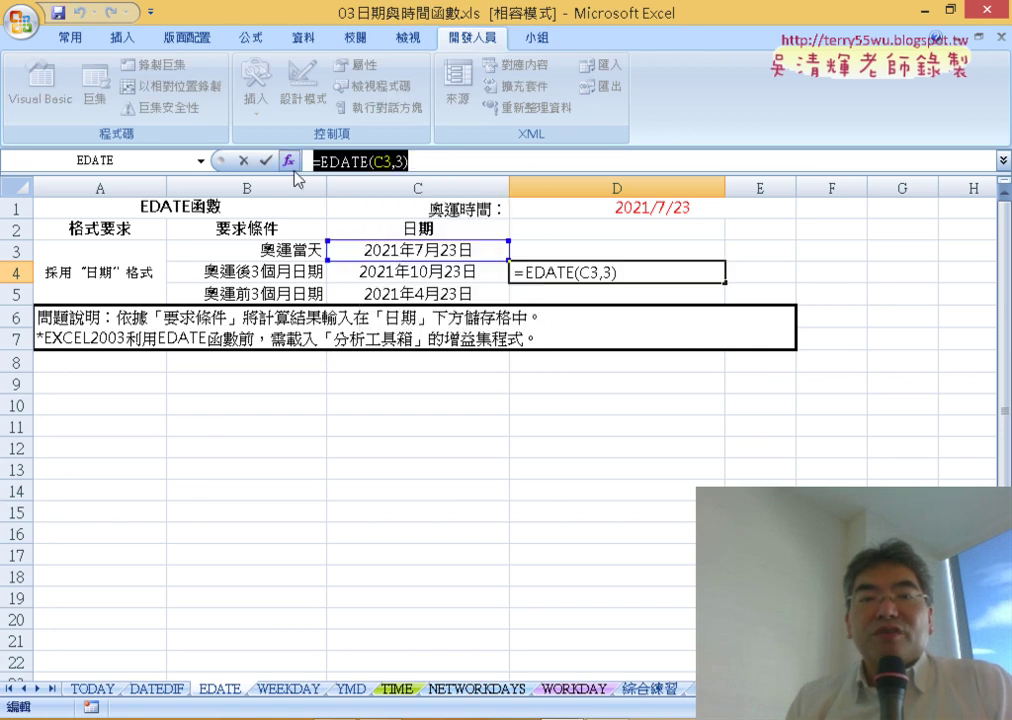
left_click(239, 160)
left_click(594, 288)
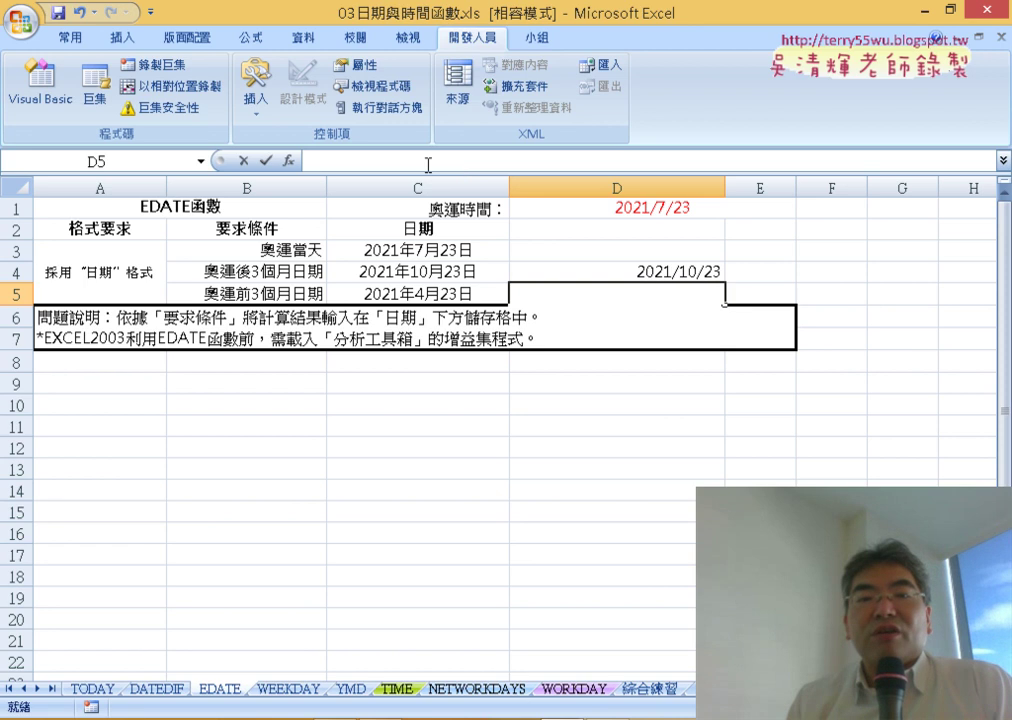
right_click(429, 164)
left_click(456, 232)
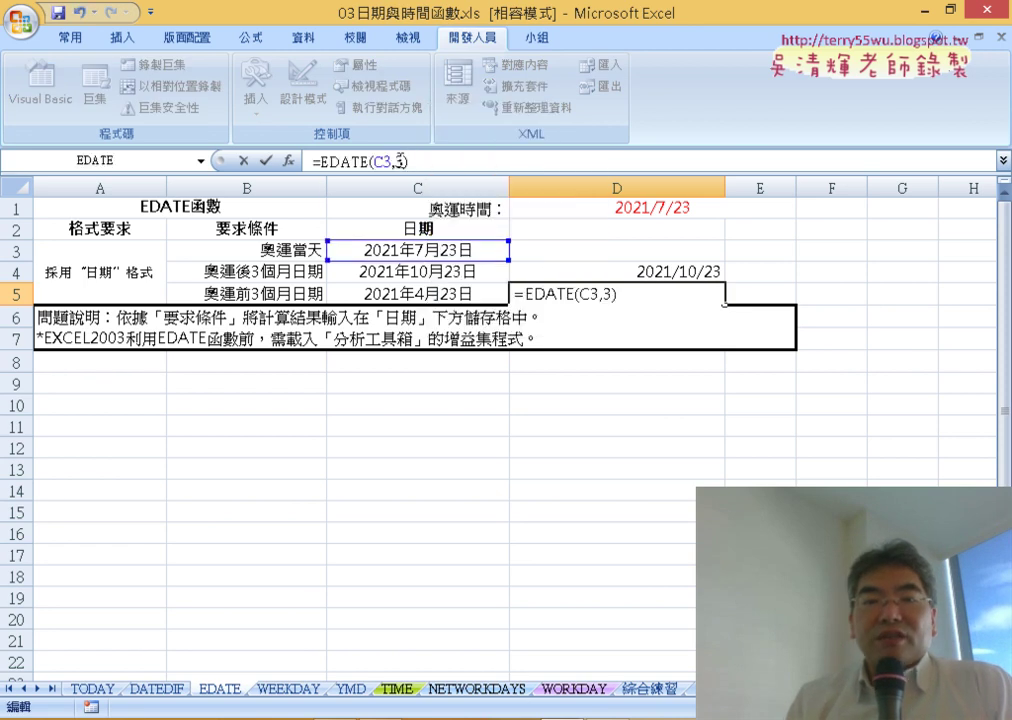
key("Left")
key("Left")
type("-")
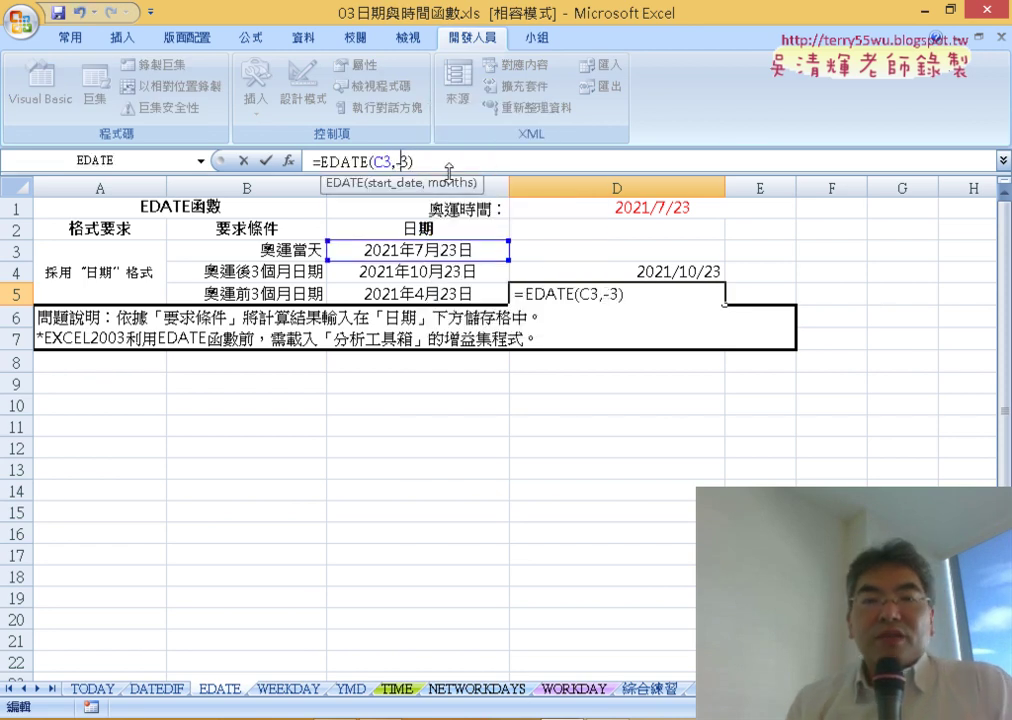
left_click(266, 160)
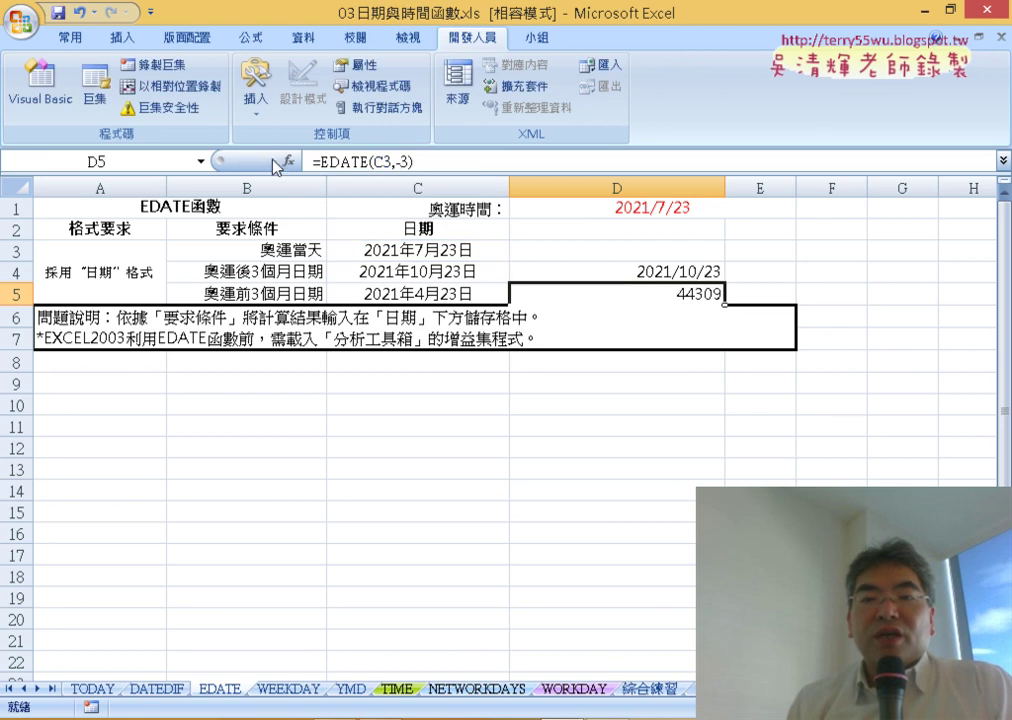
- Format D5 as a Date so it shows 2021/4/23
right_click(663, 291)
left_click(730, 545)
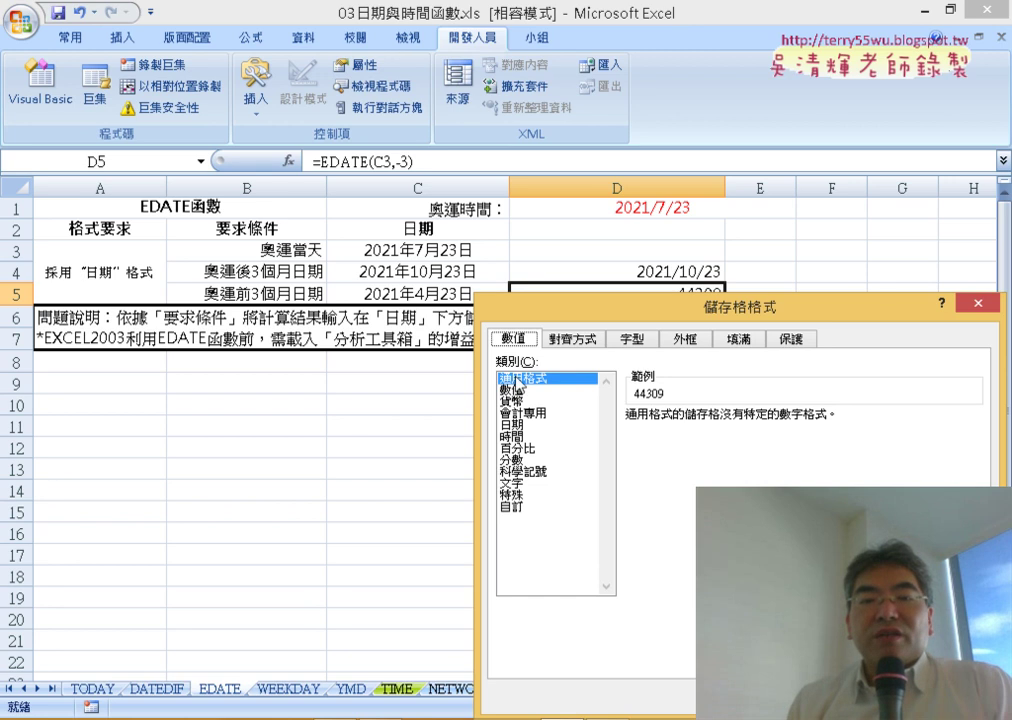
left_click(515, 424)
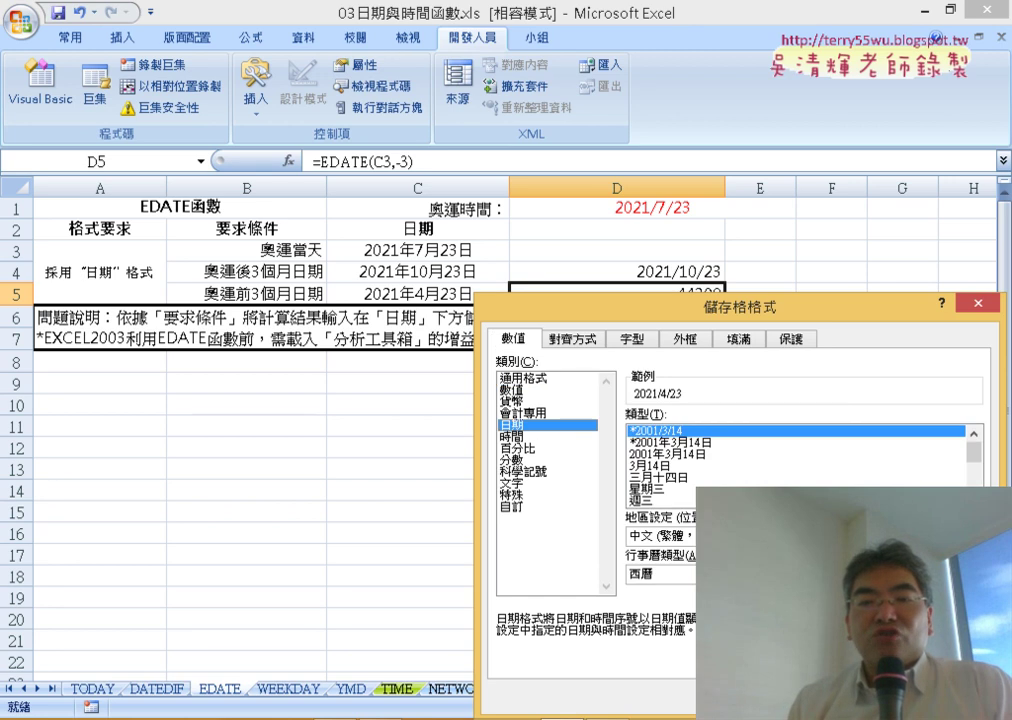
key("Return")
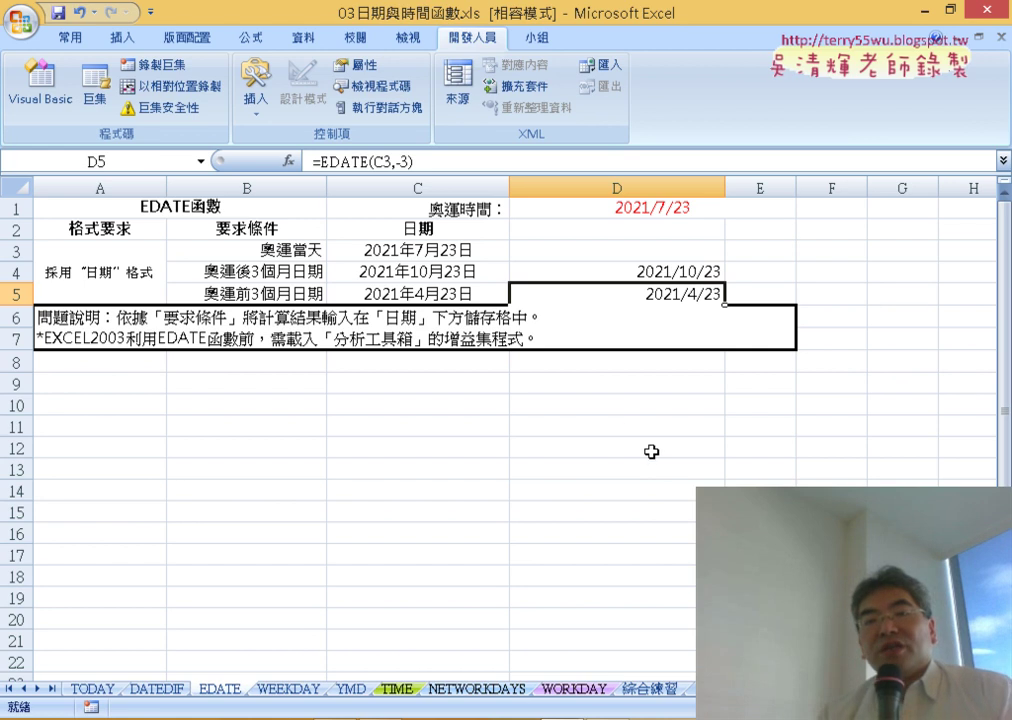
left_click(634, 276)
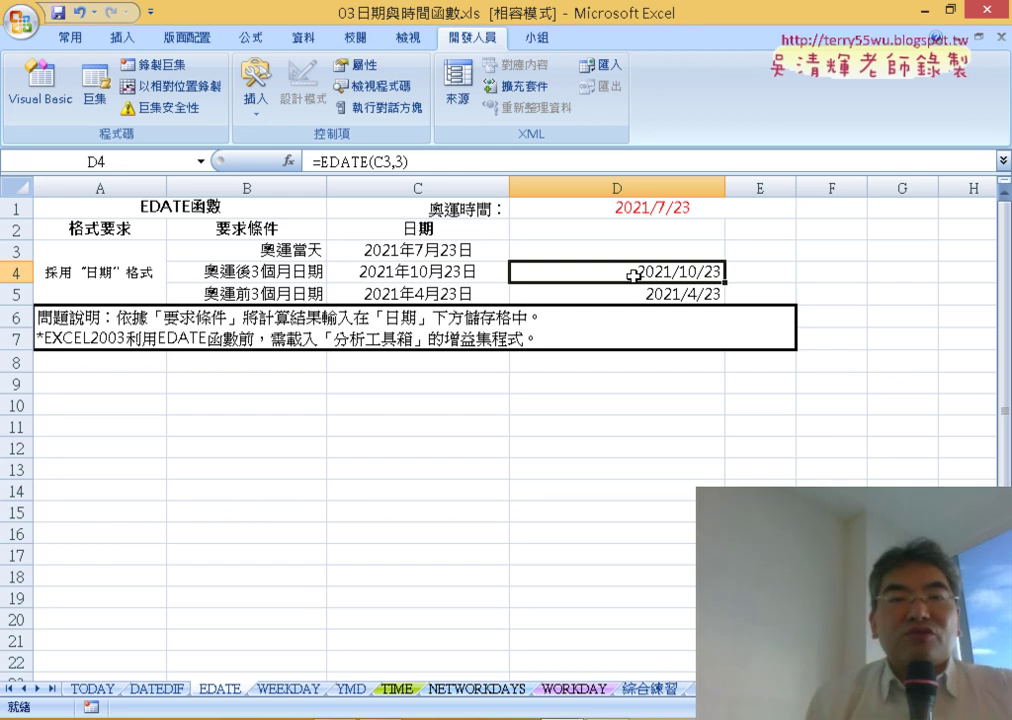
- Review the YEAR(C3) argument of C4's DATE formula, then return to the 綜合練習 sheet
left_click(457, 277)
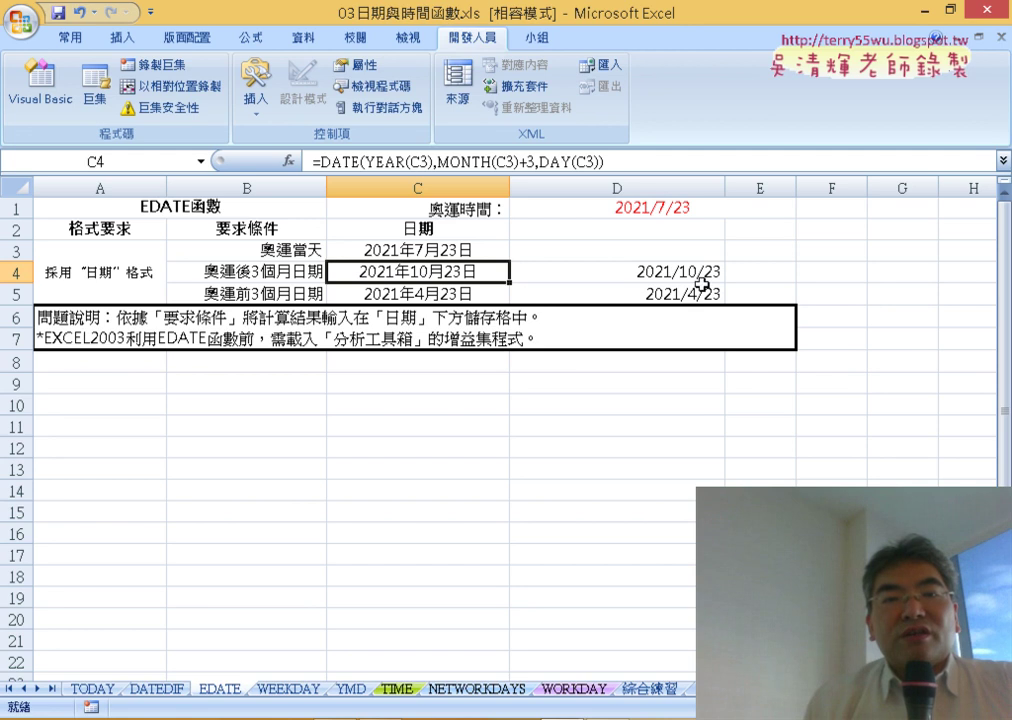
left_click(361, 161)
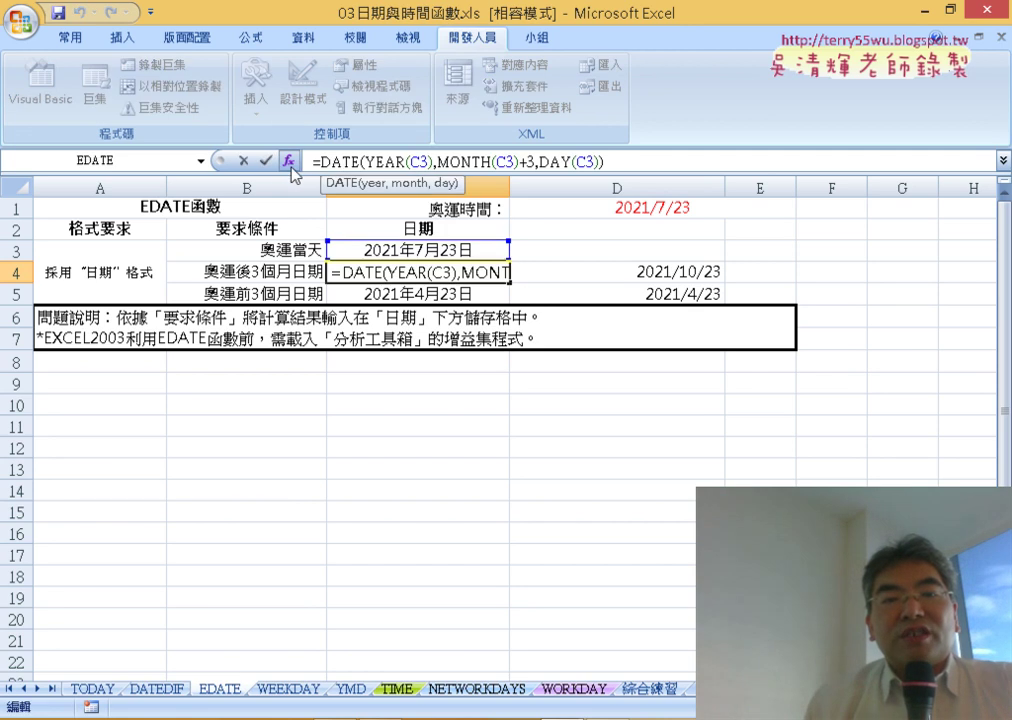
left_click(289, 163)
left_click(385, 356)
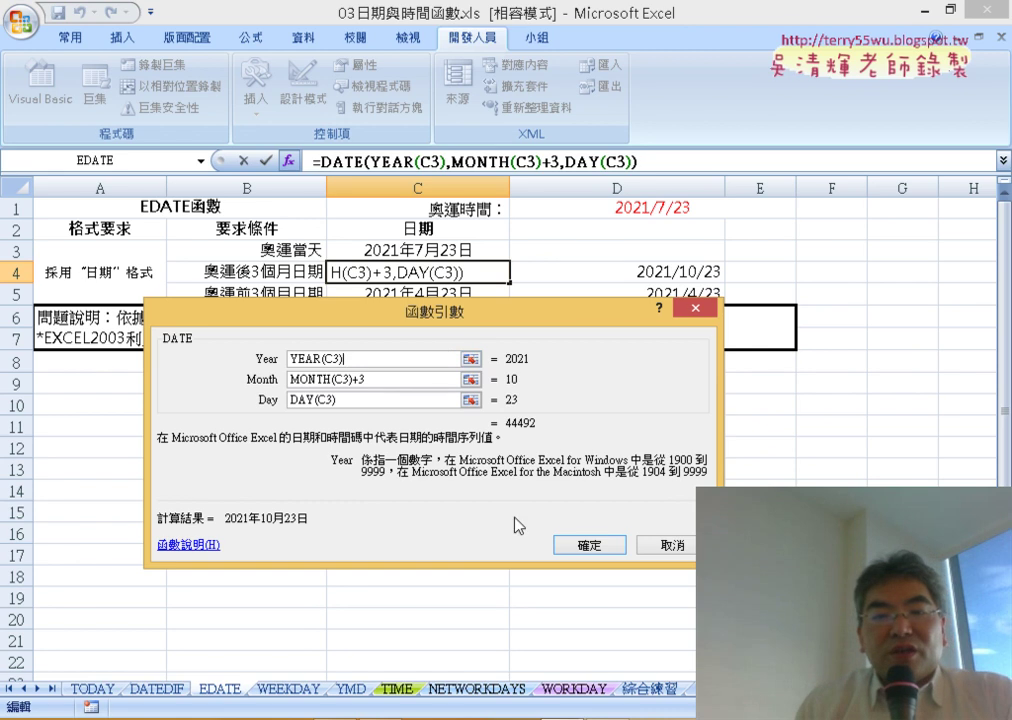
left_click(684, 546)
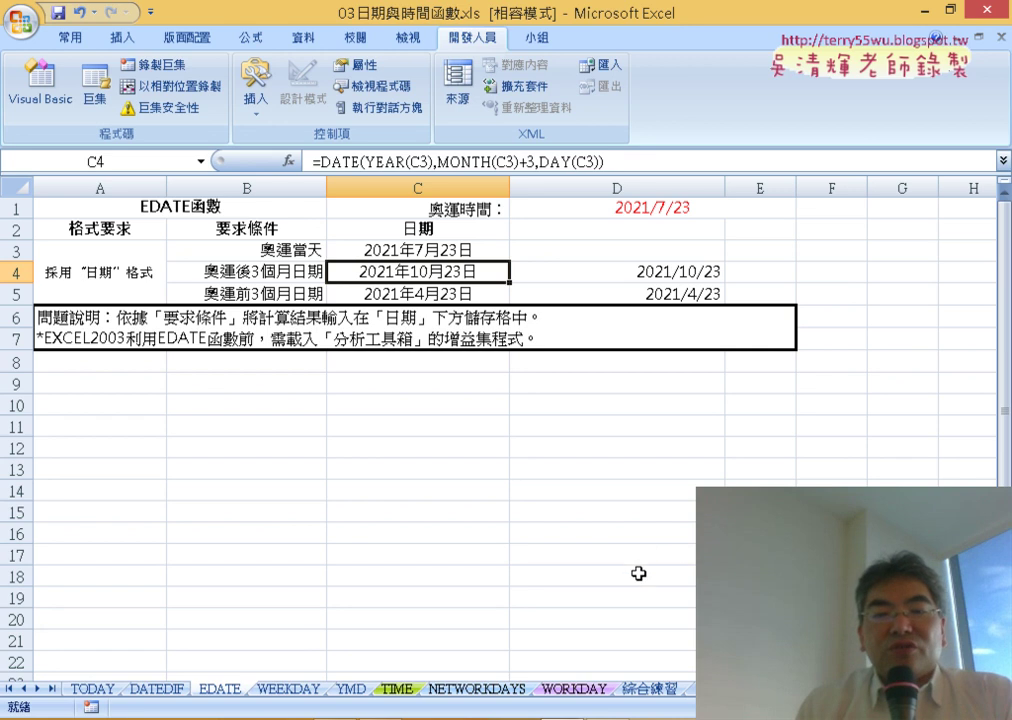
left_click(650, 689)
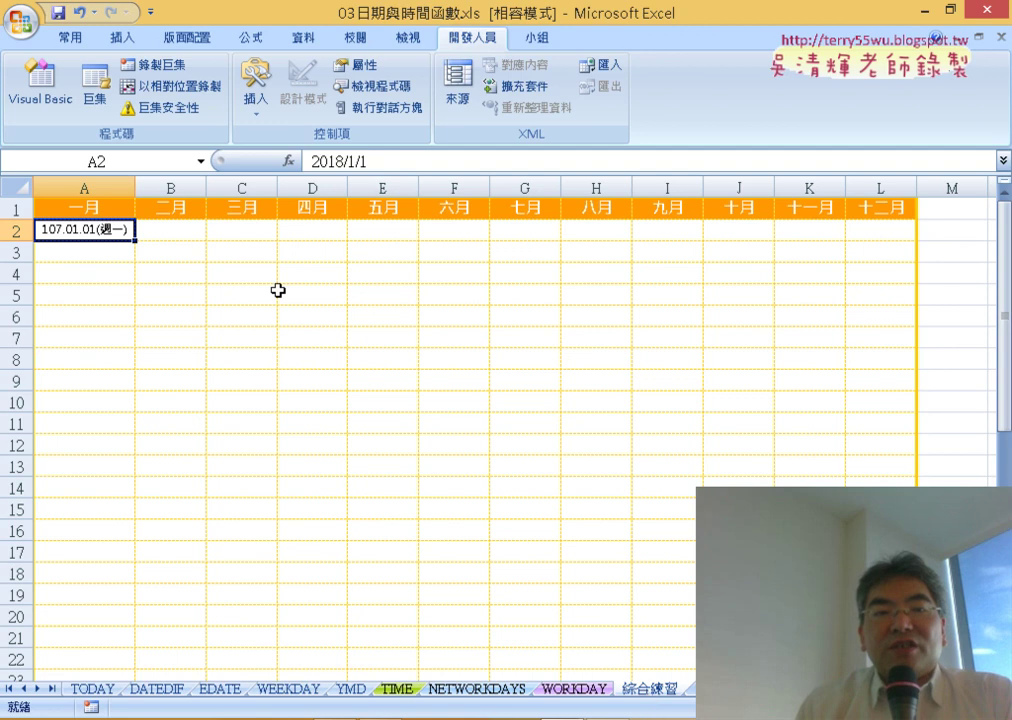
- Enter =EDATE(A2,1) in B2 for February's first date
left_click(171, 233)
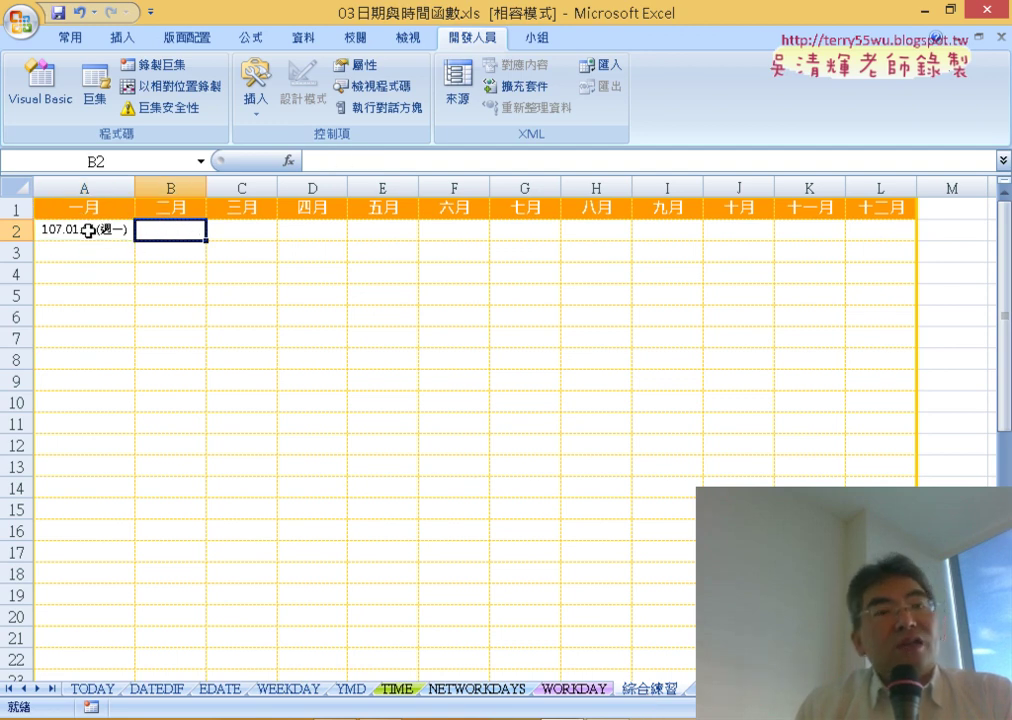
left_click(291, 160)
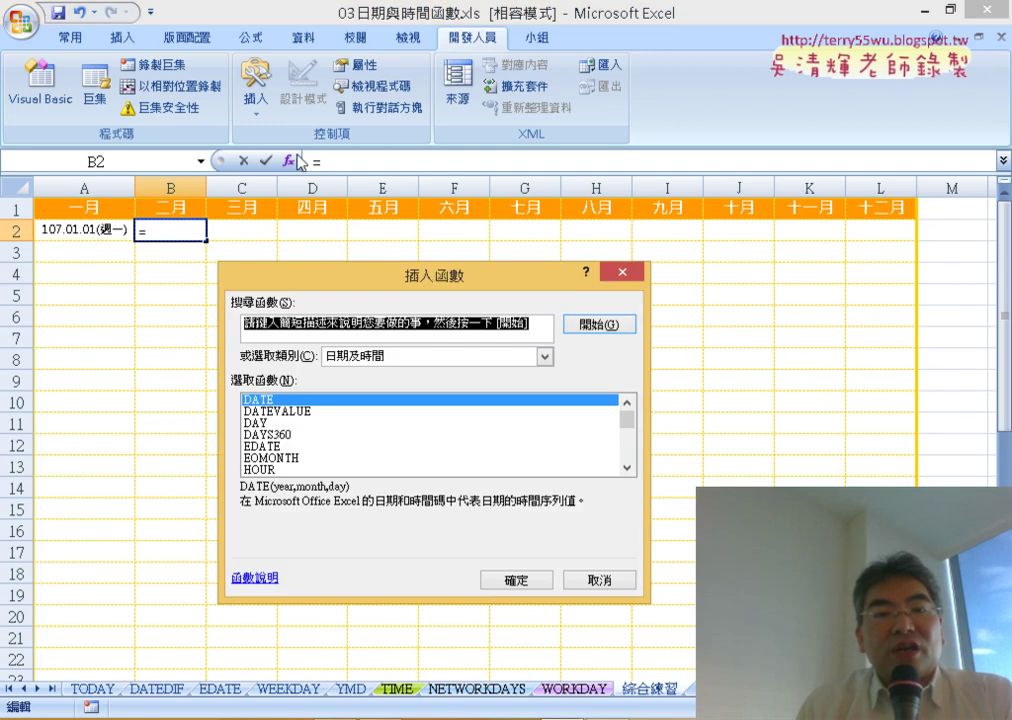
left_click_drag(490, 289, 739, 101)
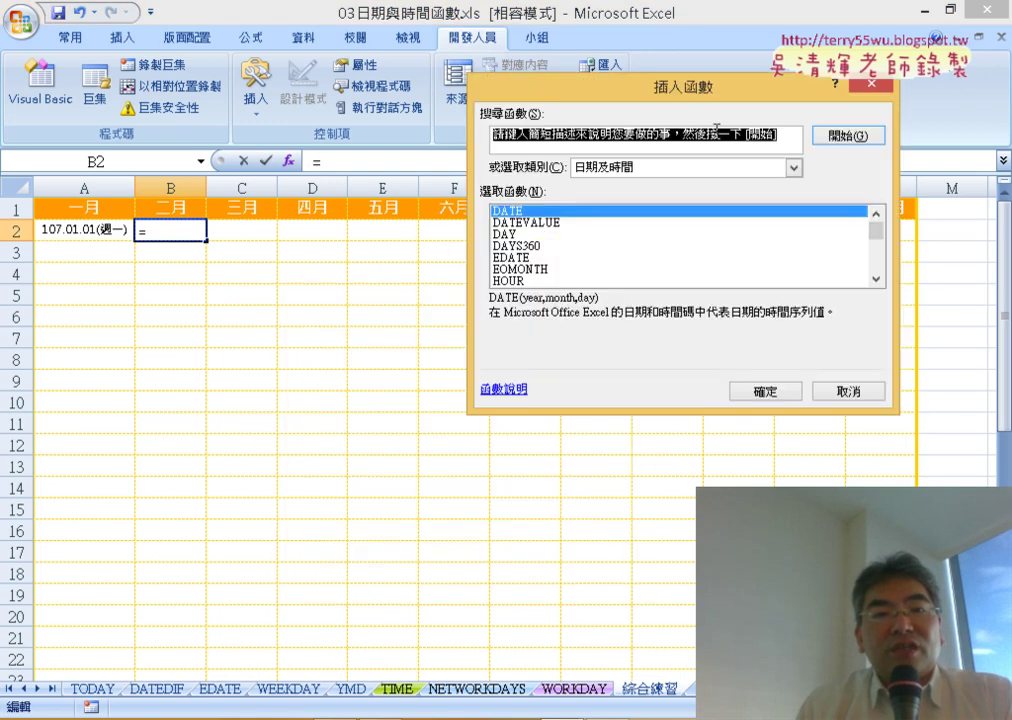
double_click(517, 258)
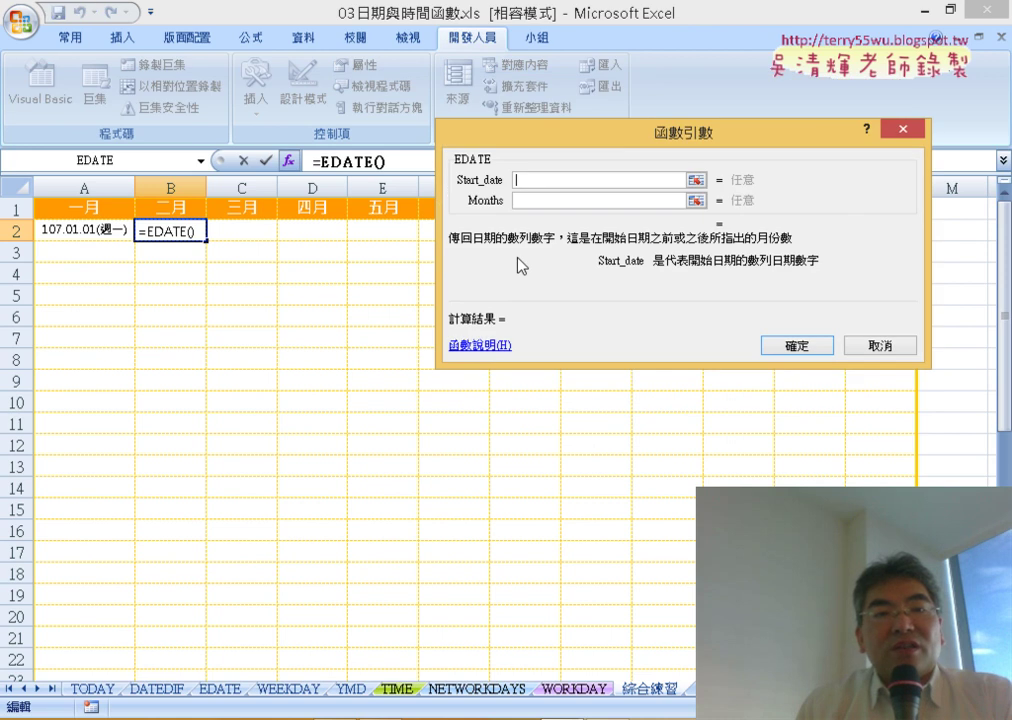
left_click(74, 232)
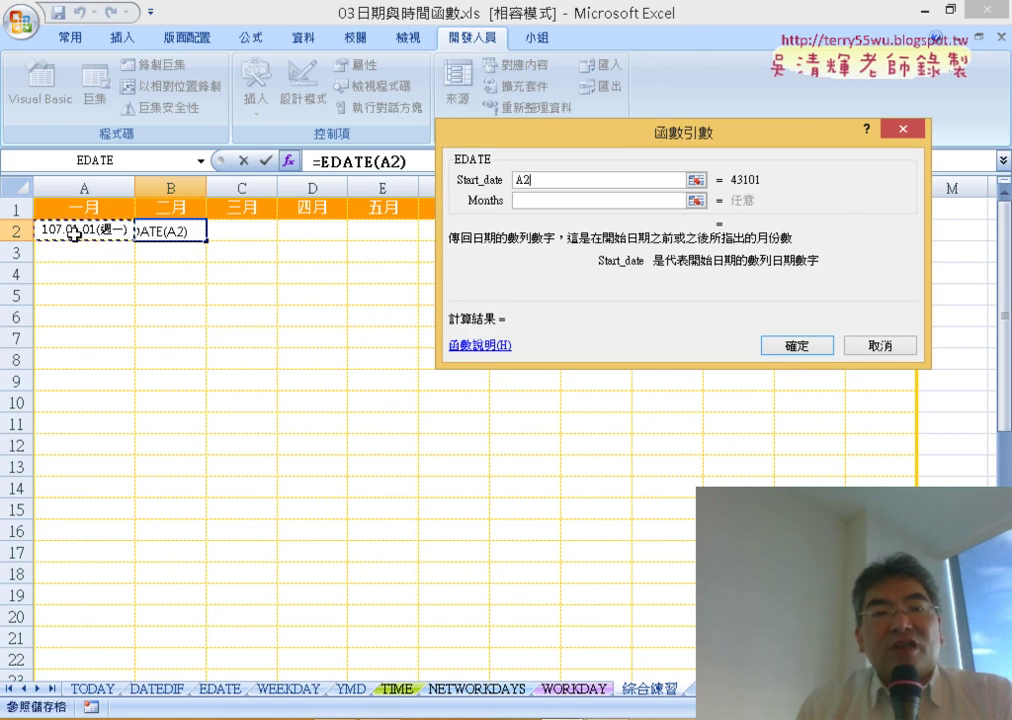
left_click(537, 199)
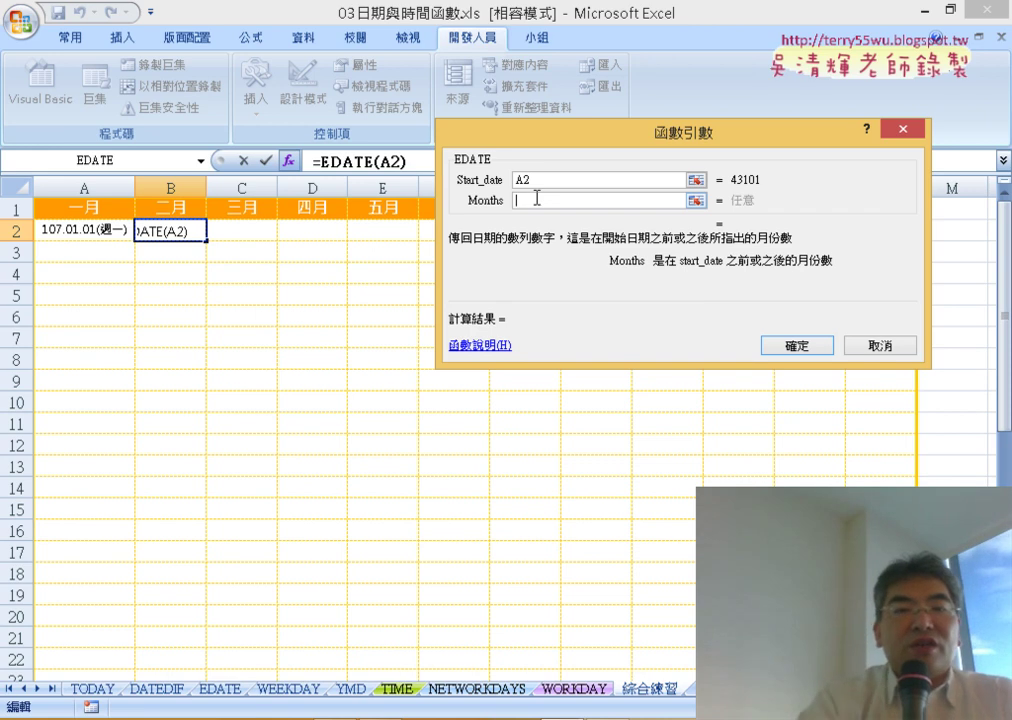
type("1")
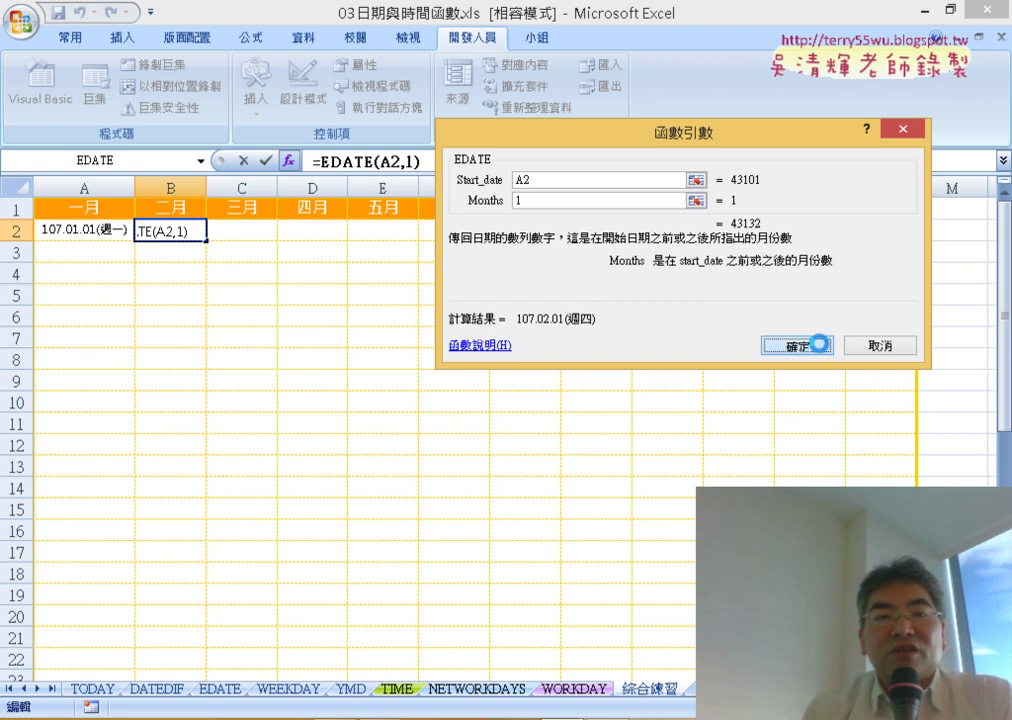
left_click(819, 345)
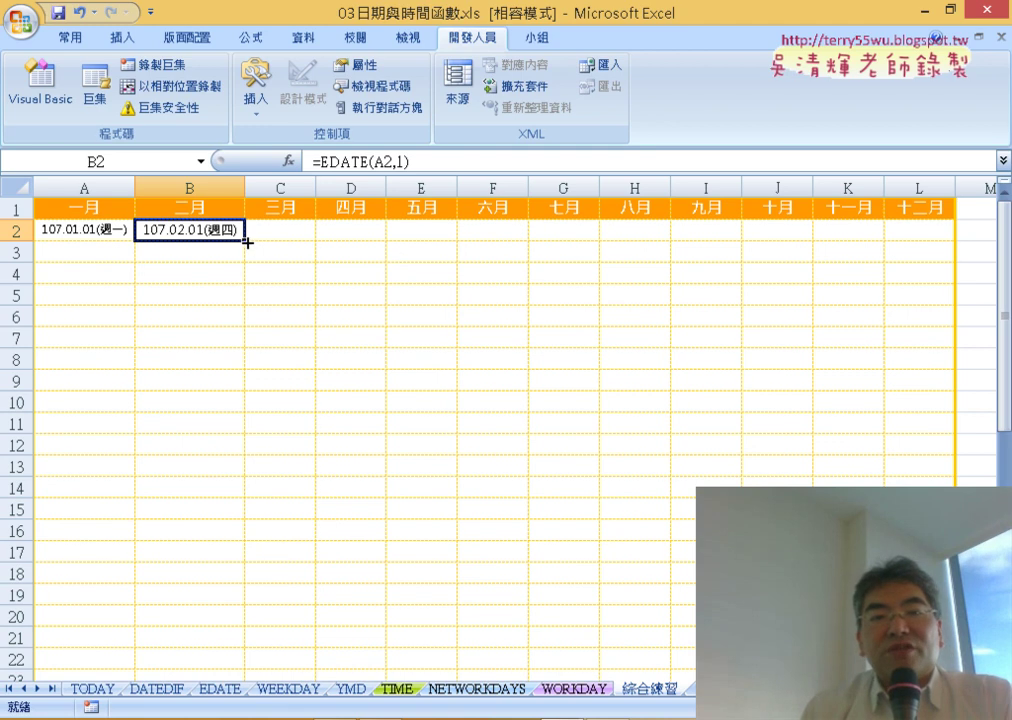
left_click(377, 162)
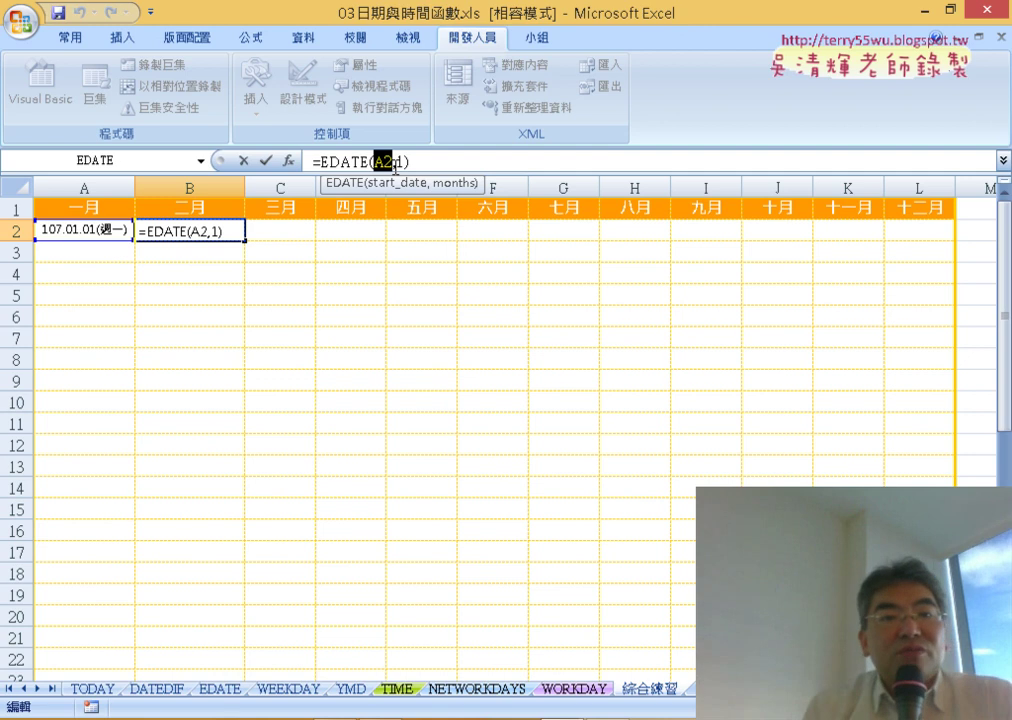
key("Left")
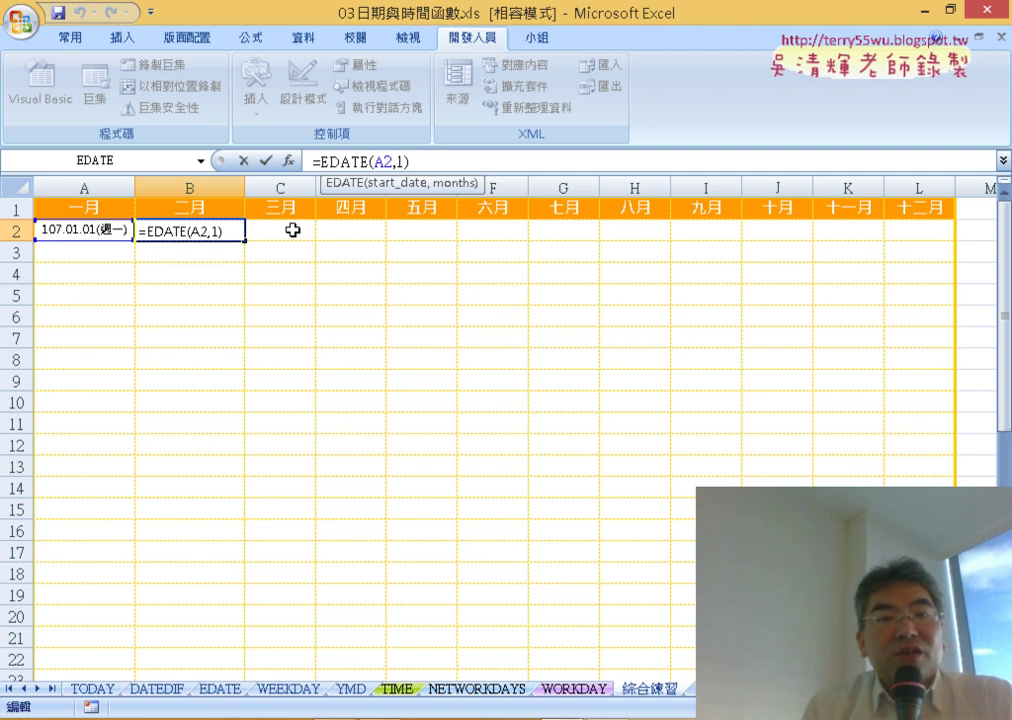
left_click(265, 160)
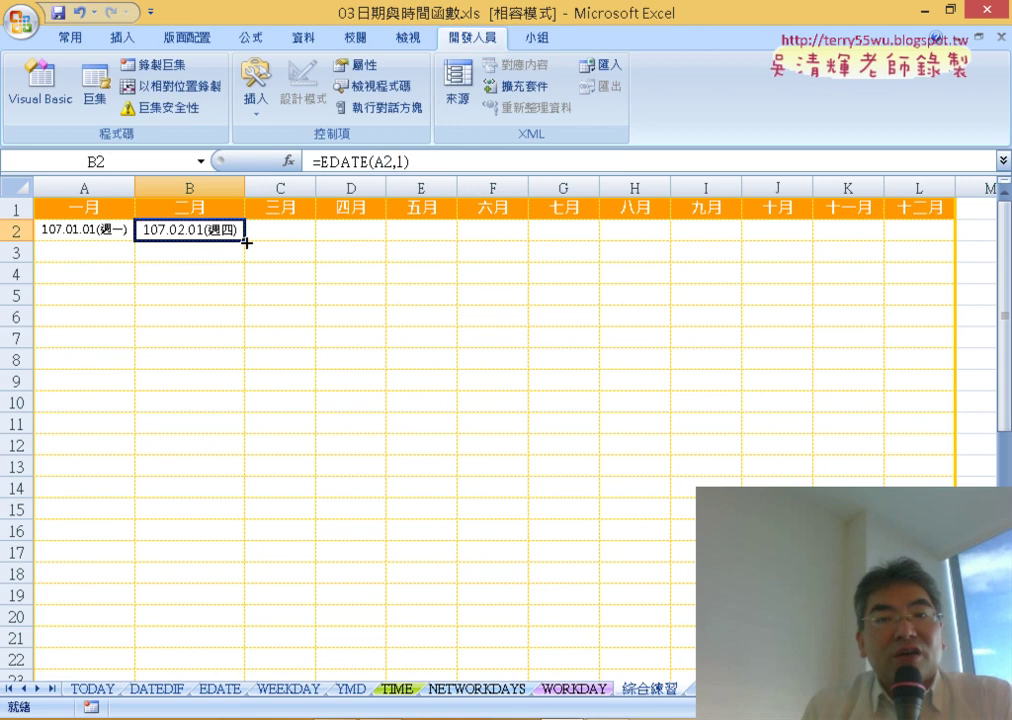
- Fill the EDATE formula across row 2 to December and autofit columns C–L
mouse_move(245, 241)
left_mouse_down()
mouse_move(806, 226)
mouse_move(935, 210)
left_mouse_up()
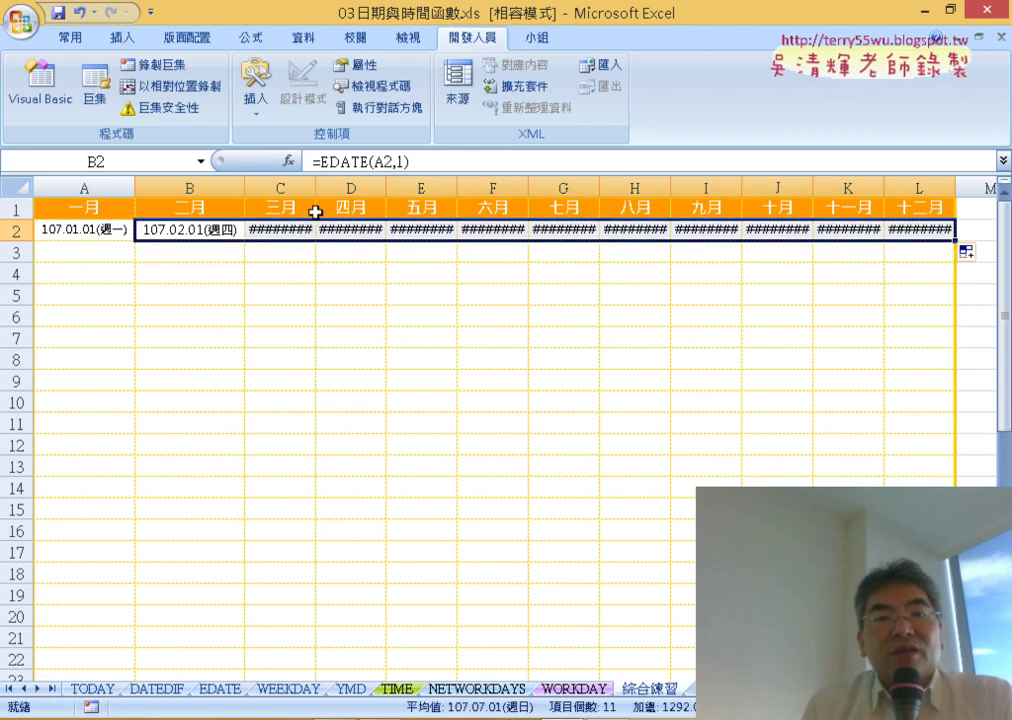
left_click_drag(279, 183, 913, 172)
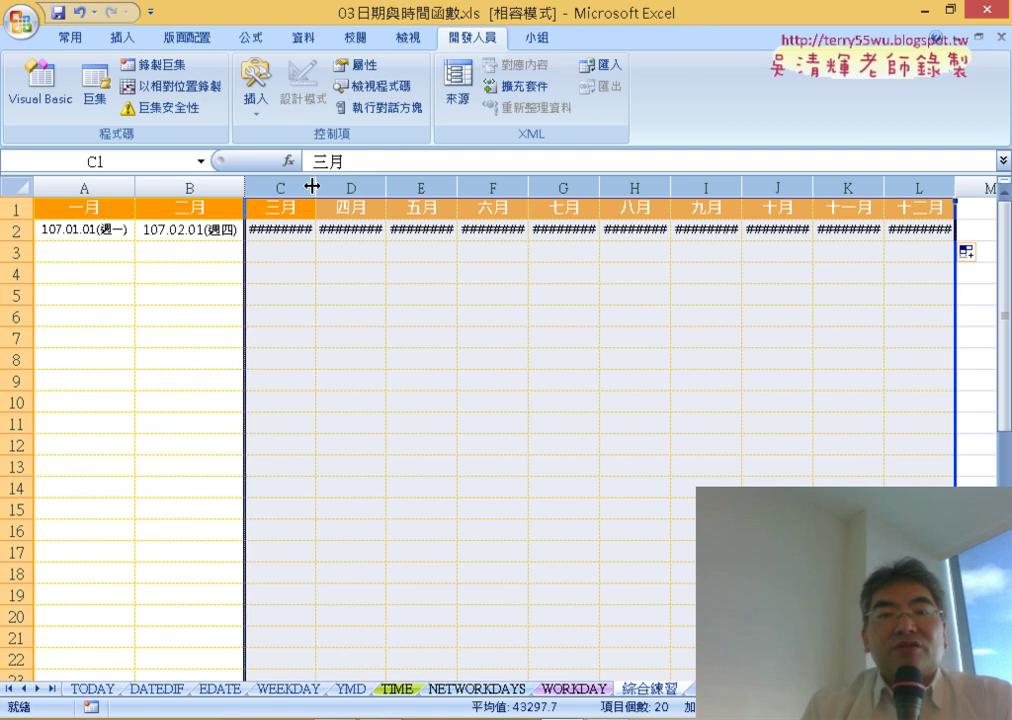
double_click(312, 186)
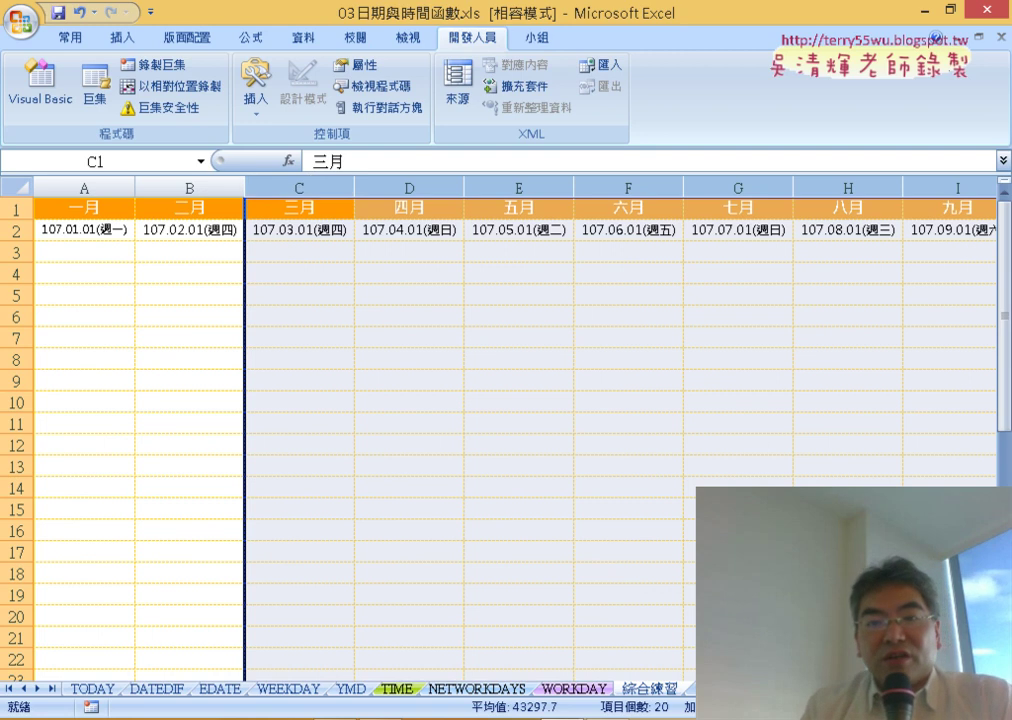
scroll(500, 430, "down", 1, "ctrl")
scroll(500, 430, "down", 1, "ctrl")
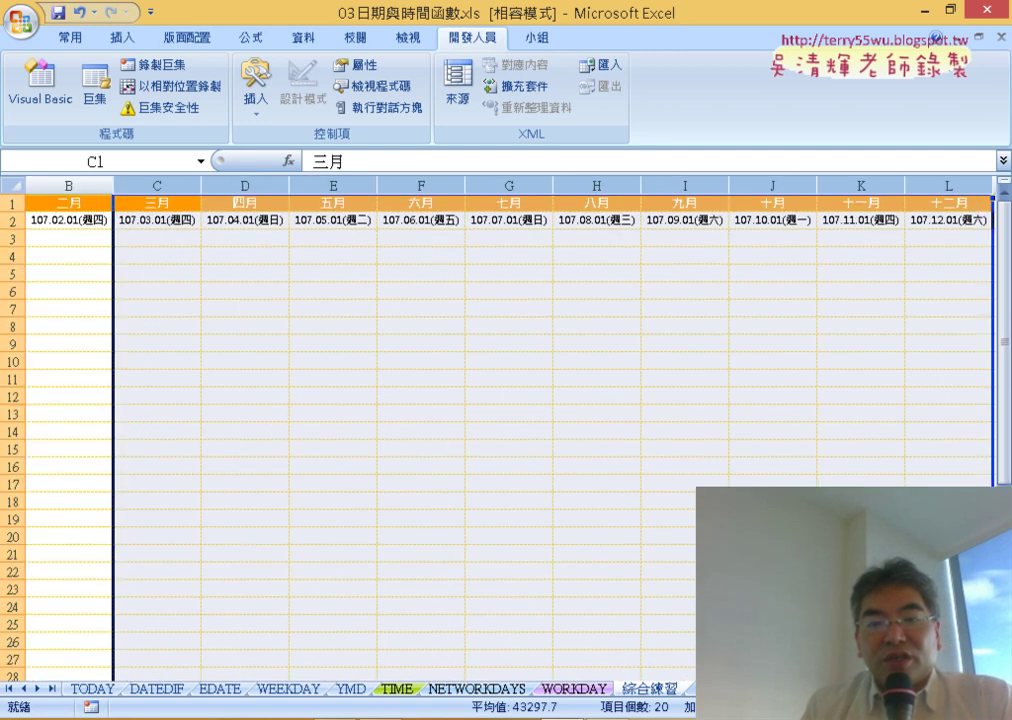
scroll(500, 430, "left", 1)
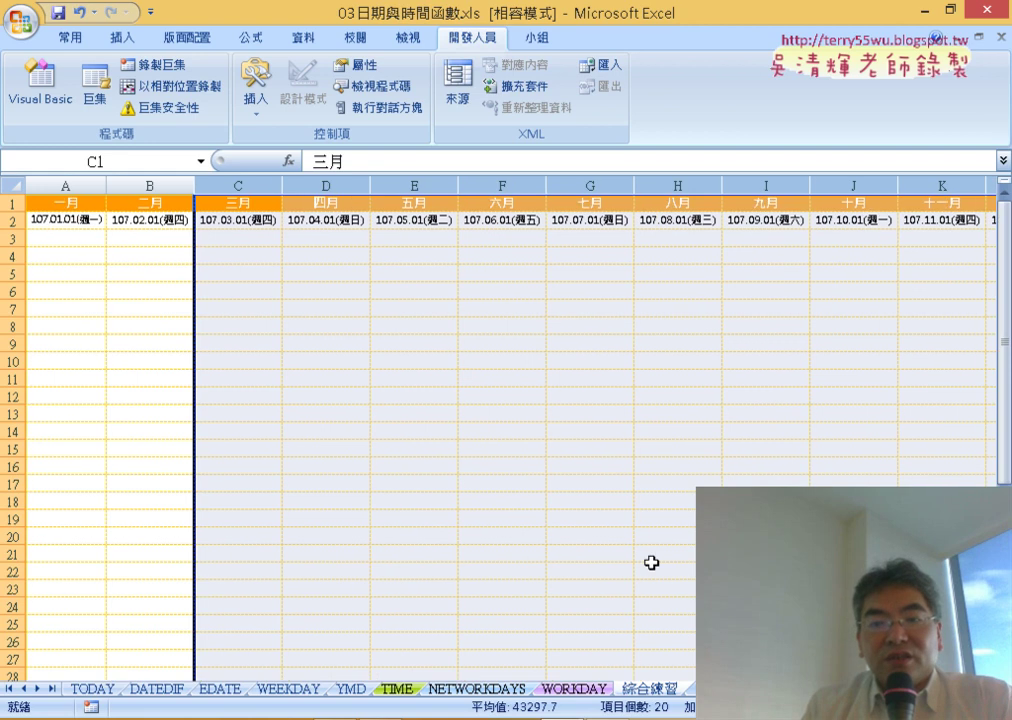
scroll(500, 430, "down", 1, "ctrl")
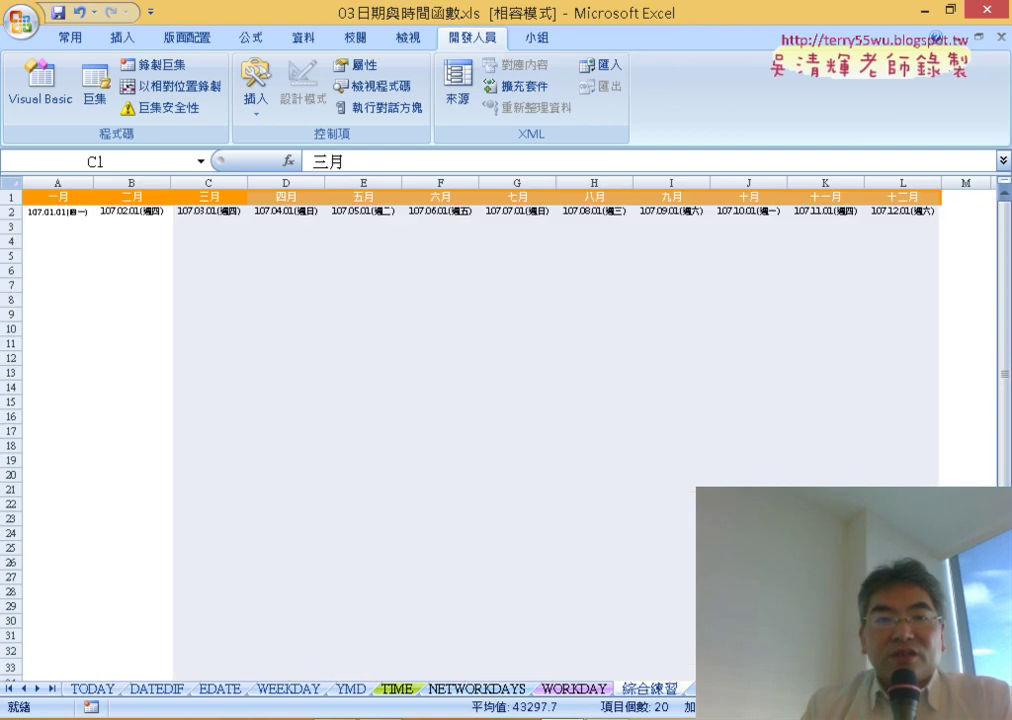
left_click(322, 316)
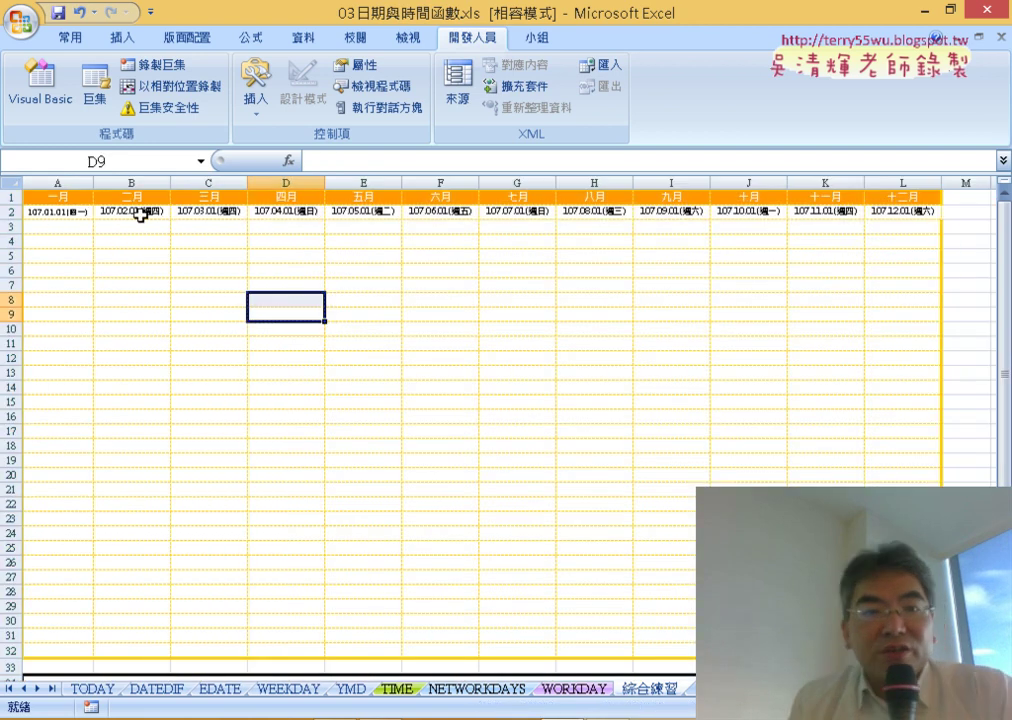
left_click(145, 211)
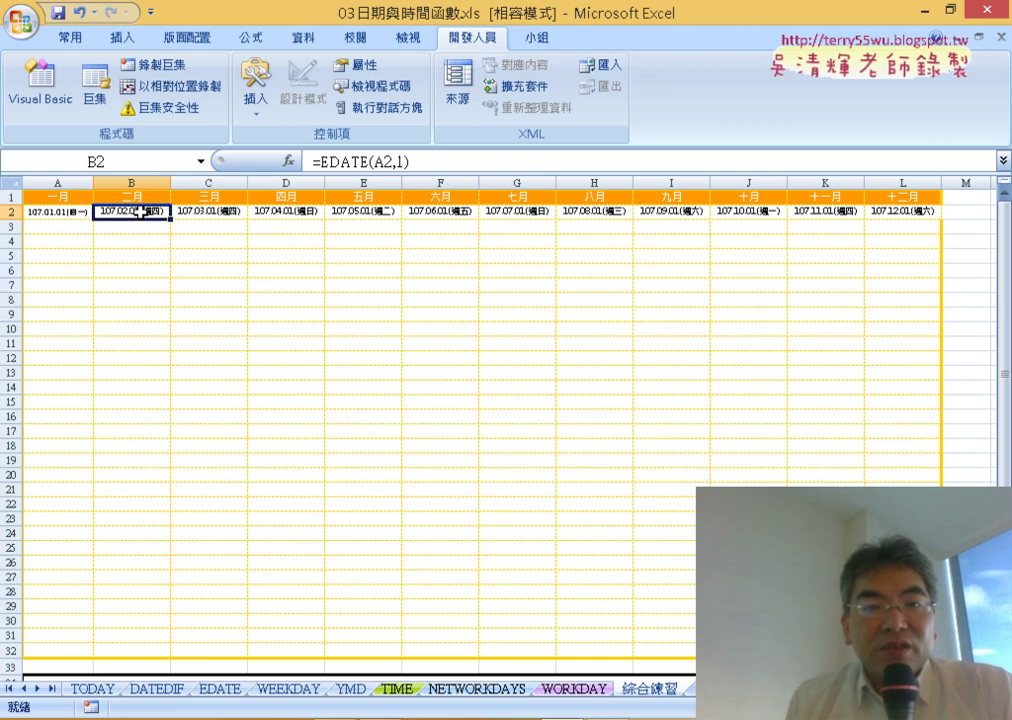
left_click(230, 211)
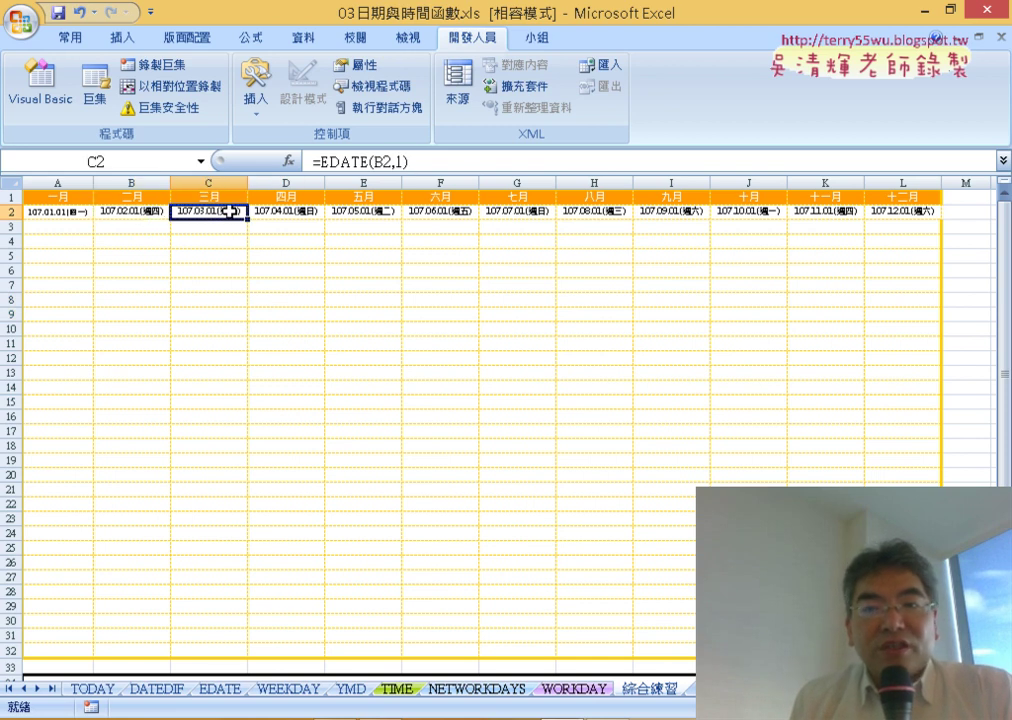
left_click(888, 212)
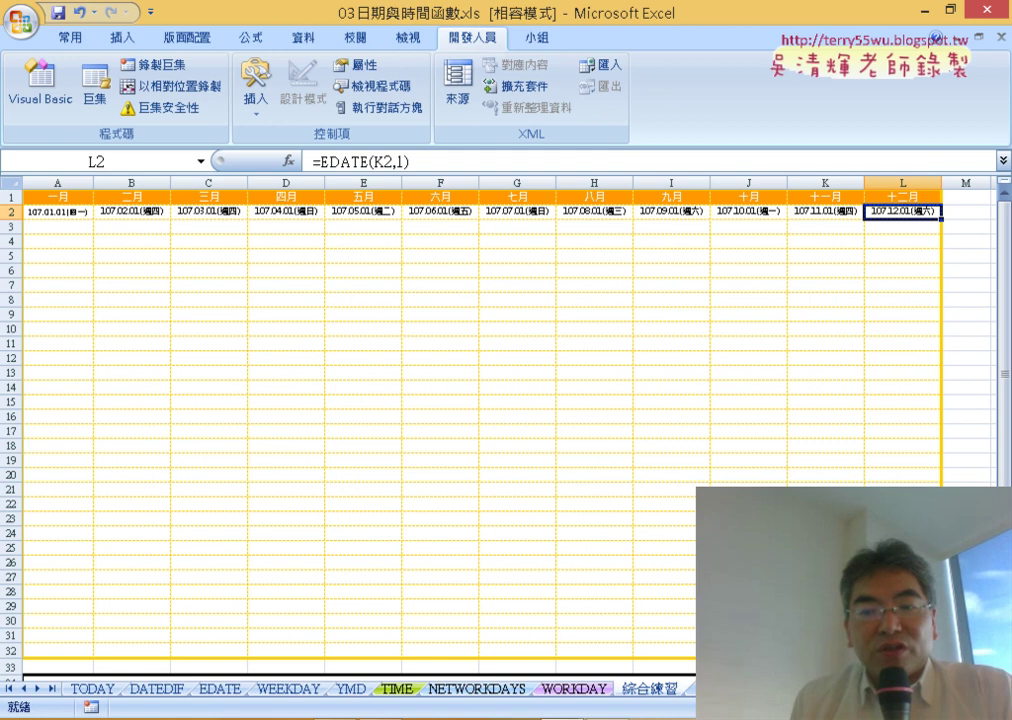
scroll(888, 212, "up", 2)
scroll(850, 208, "up", 2)
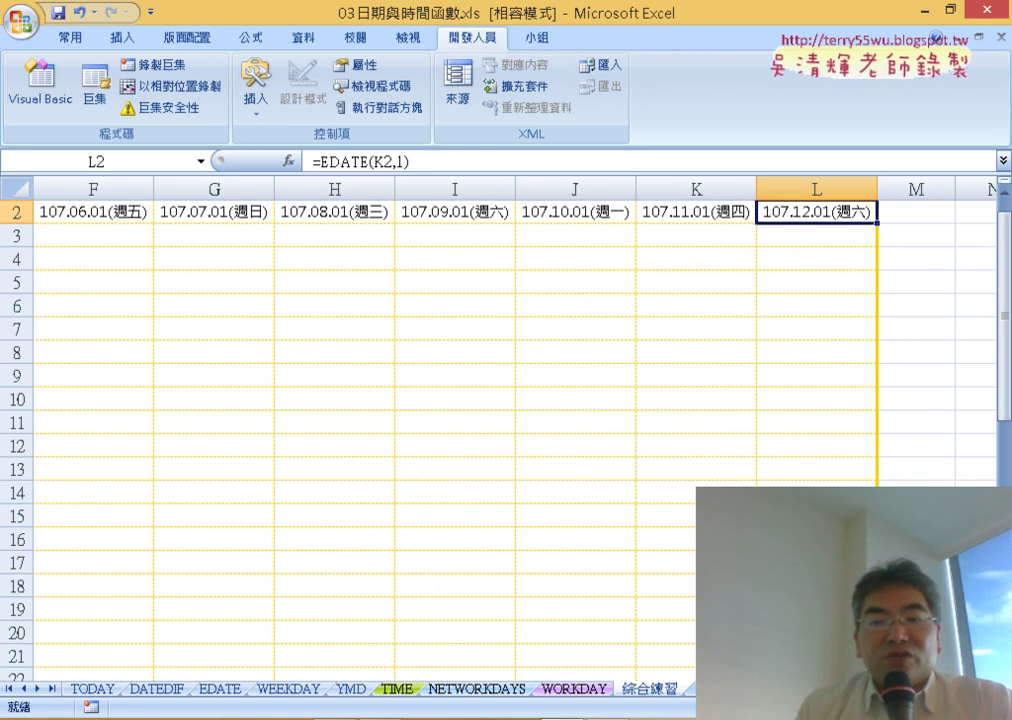
scroll(500, 430, "left", 5)
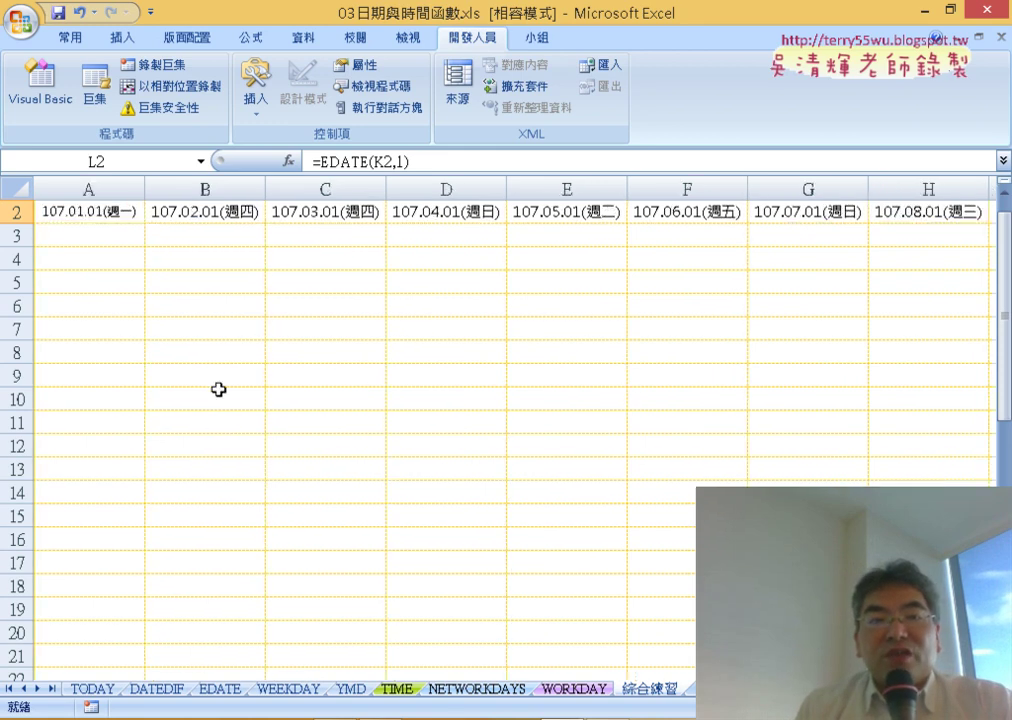
left_click(88, 231)
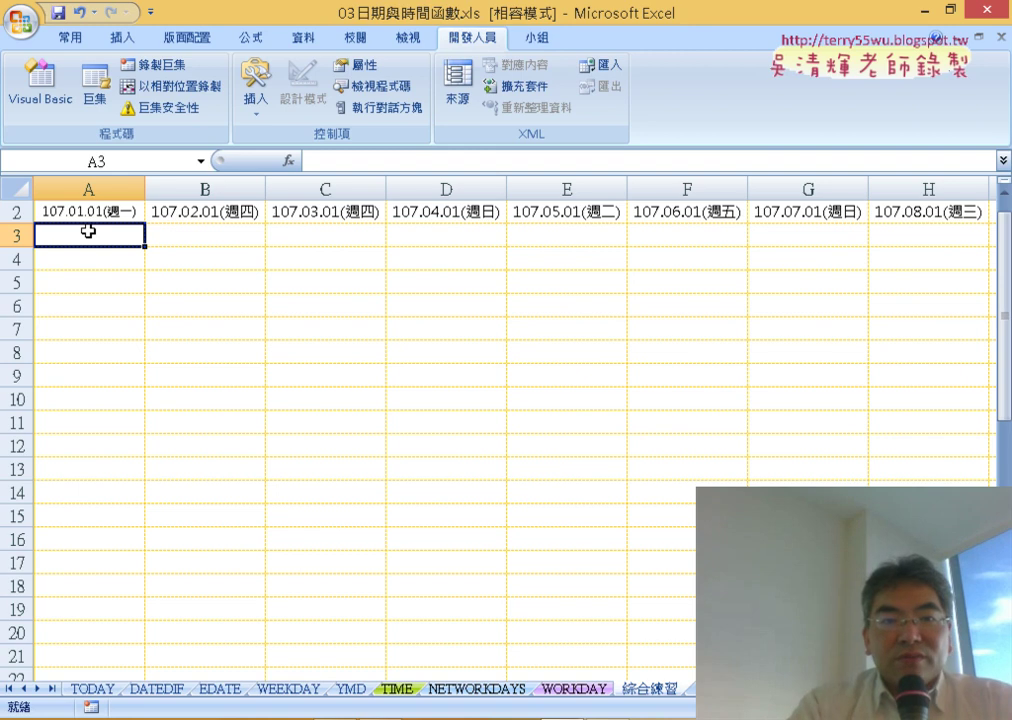
- Enter =A2+1 in A3 so it shows the day after January's first date
type("=")
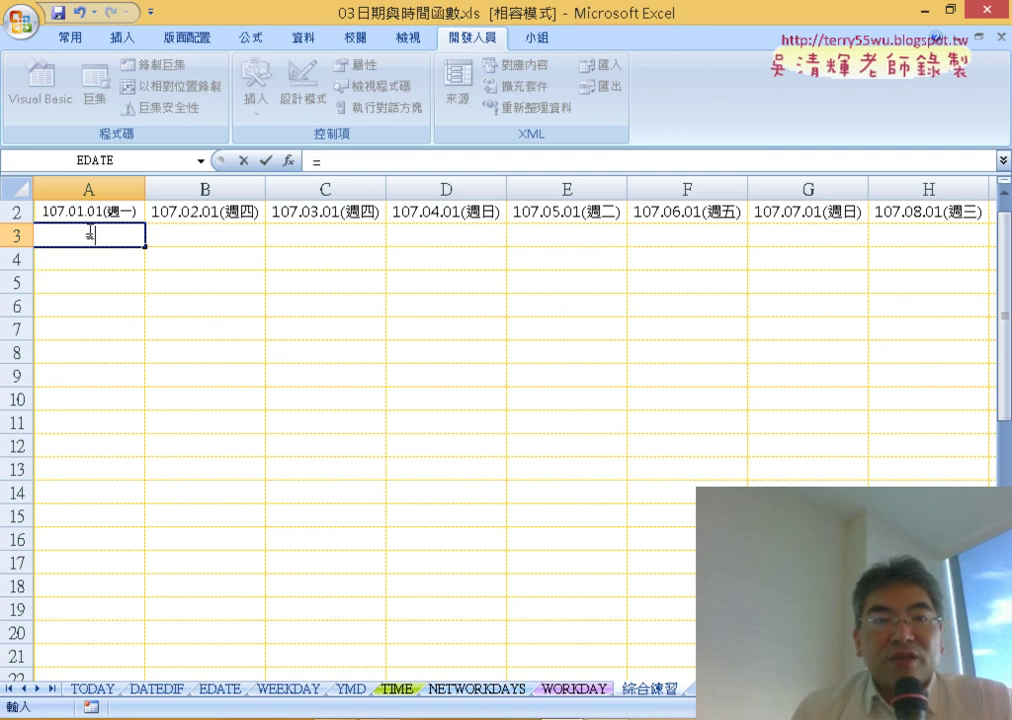
left_click(103, 209)
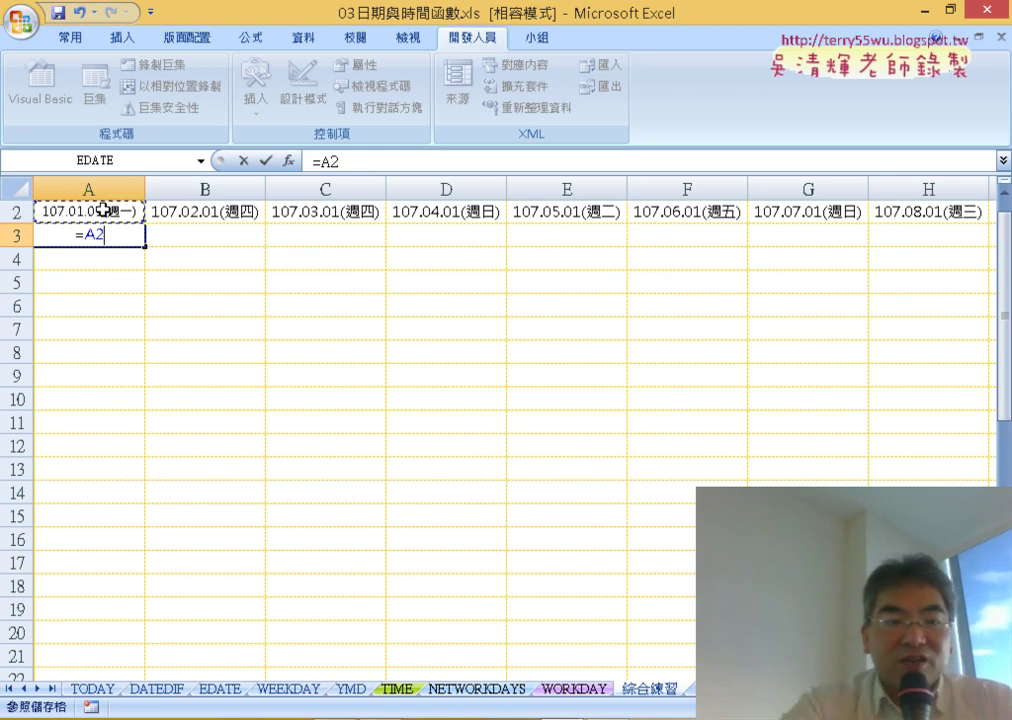
type("+1")
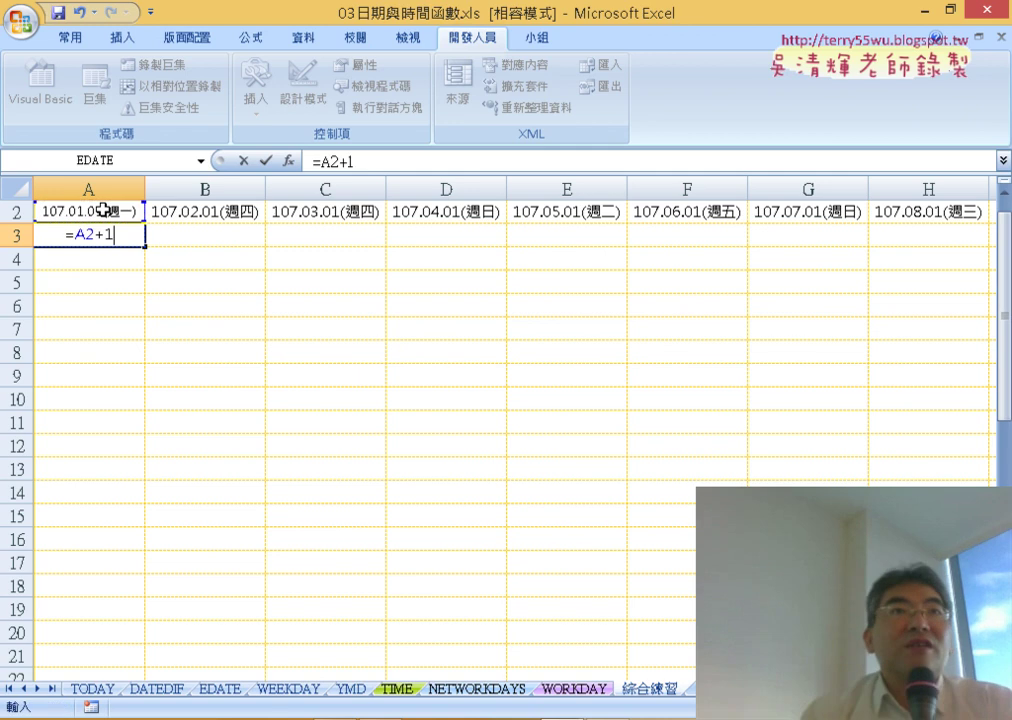
left_click(265, 162)
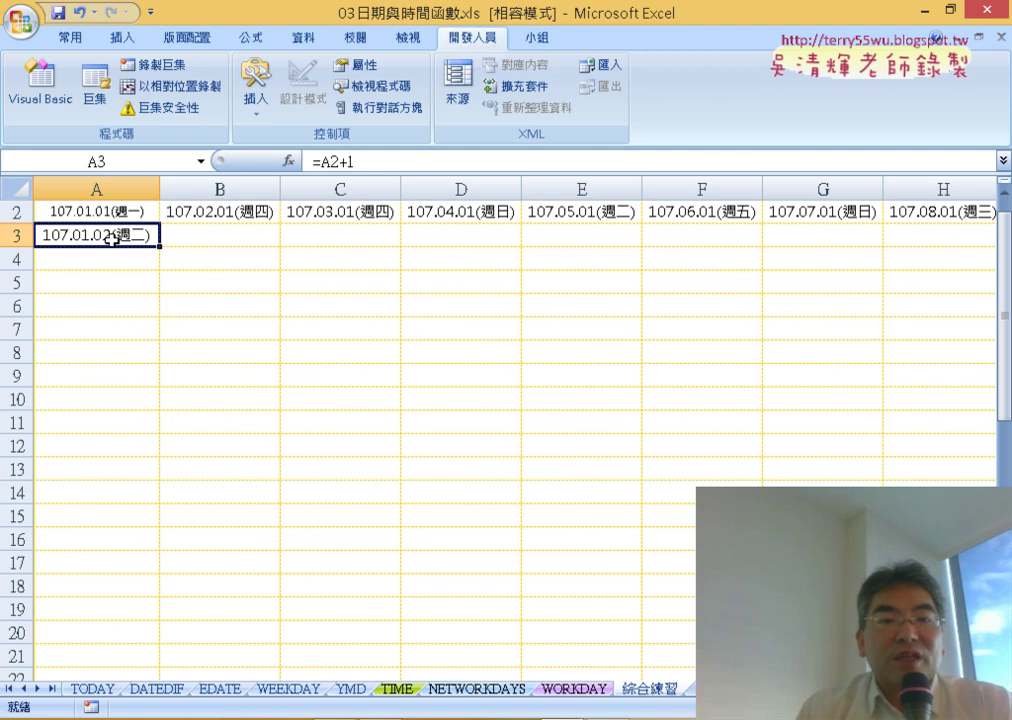
- Fill the =A2+1 formula down to row 32 and across to December's column L
left_click_drag(161, 246, 155, 452)
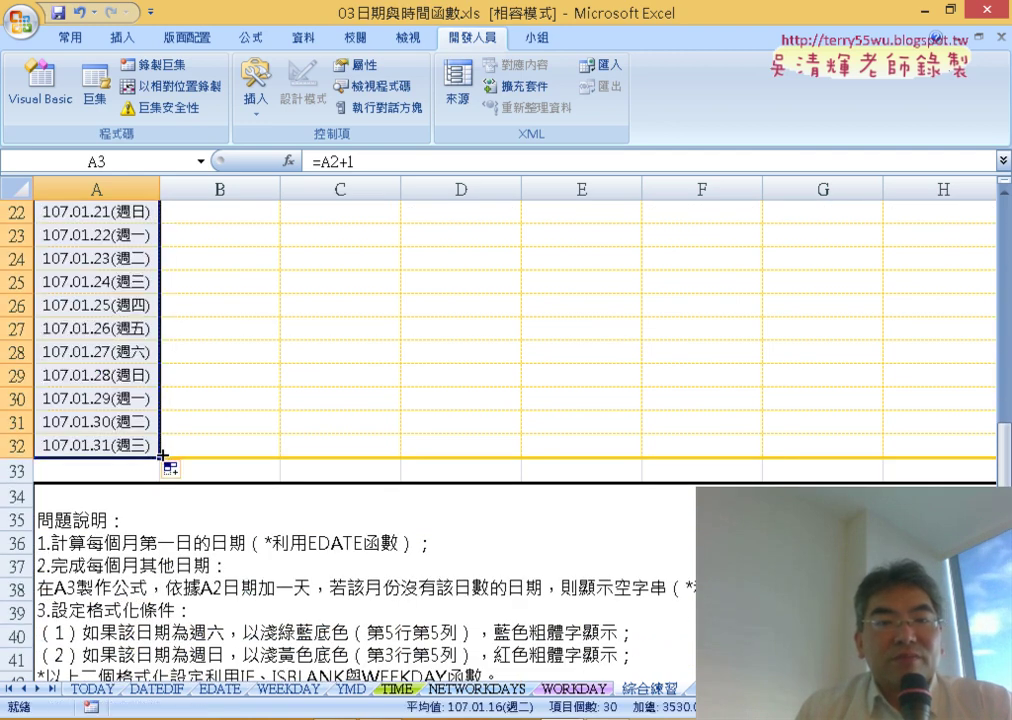
mouse_move(201, 457)
left_mouse_down()
mouse_move(913, 464)
mouse_move(890, 464)
left_mouse_up()
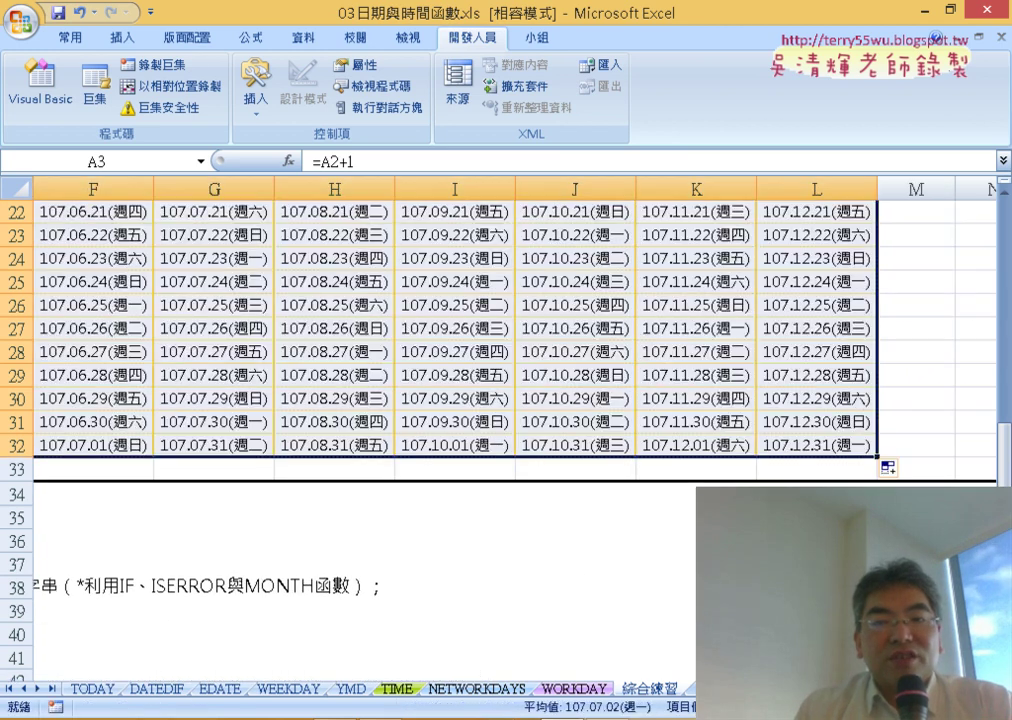
scroll(300, 310, "left", 5)
scroll(300, 310, "up", 5)
scroll(297, 313, "up", 2)
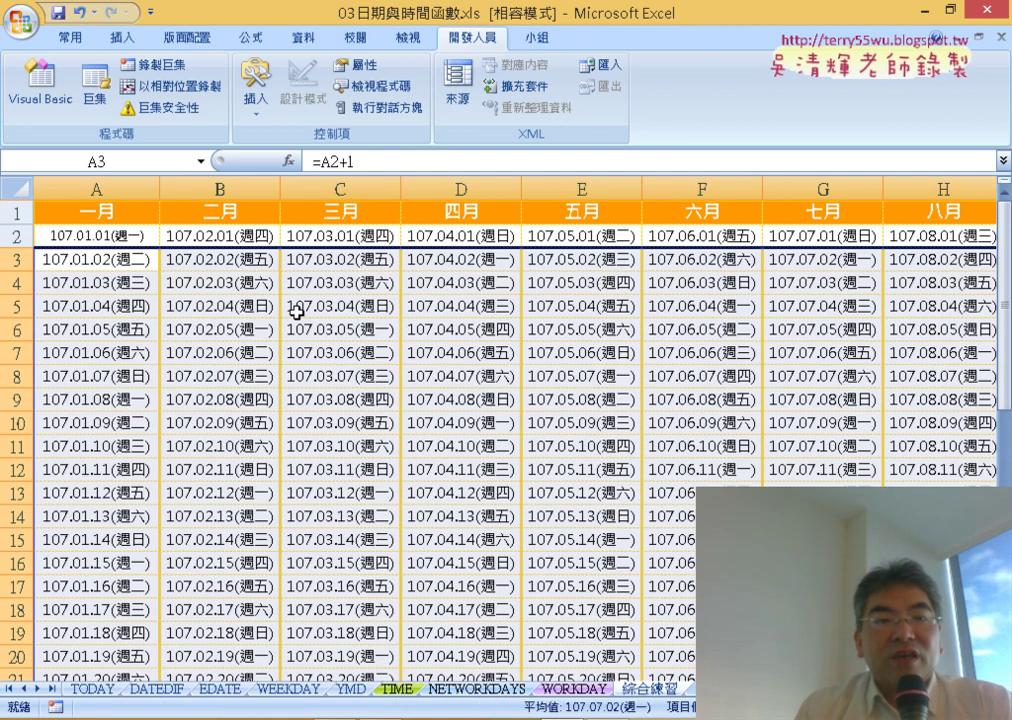
left_click(104, 254)
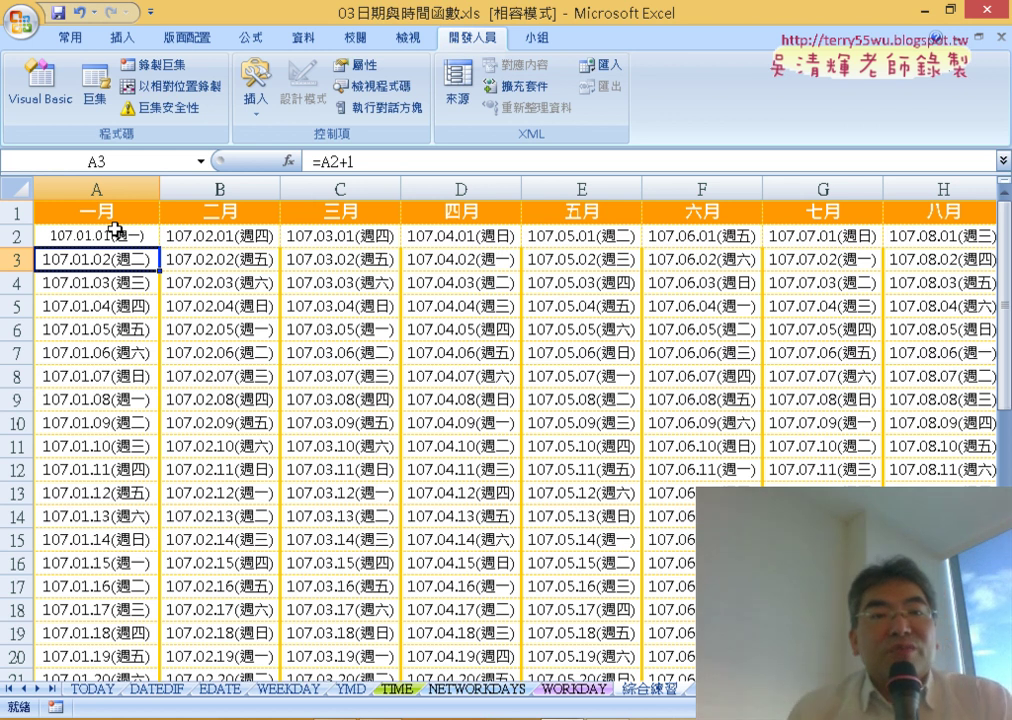
left_click(242, 265)
left_click(245, 236)
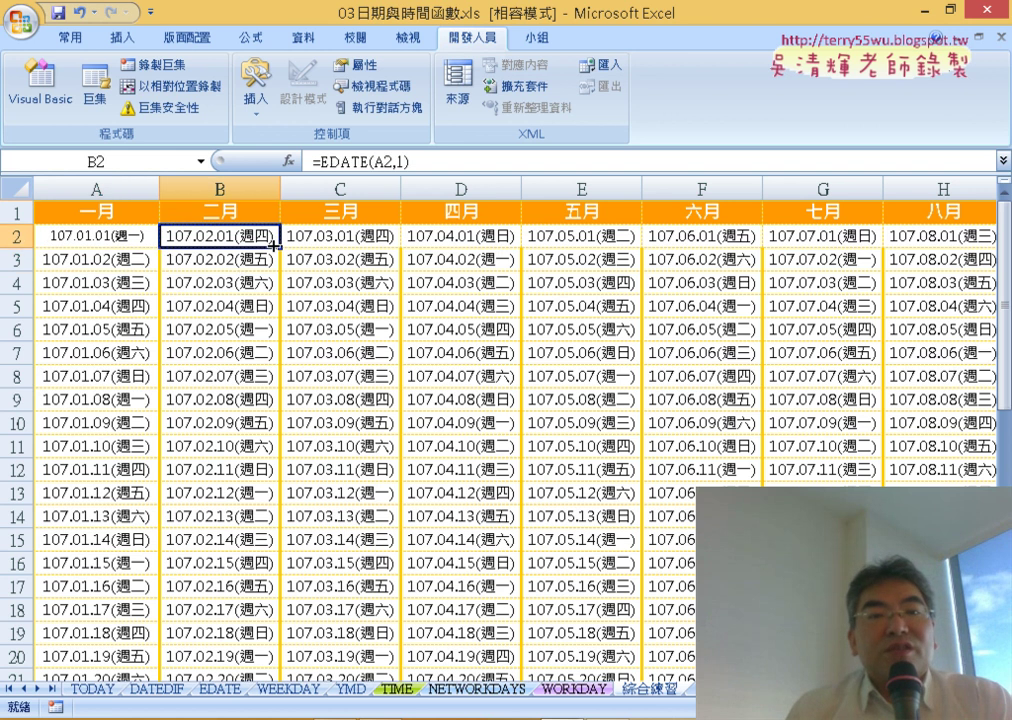
left_click(334, 257)
left_click(350, 237)
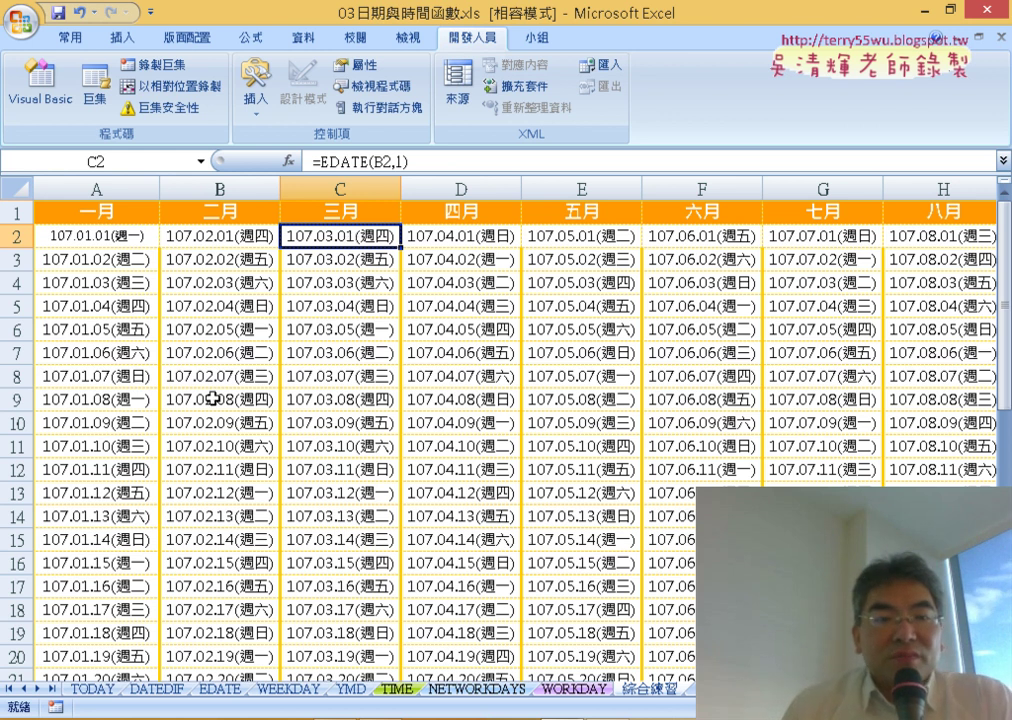
scroll(213, 398, "down", 2)
scroll(213, 398, "down", 3)
scroll(213, 398, "down", 1)
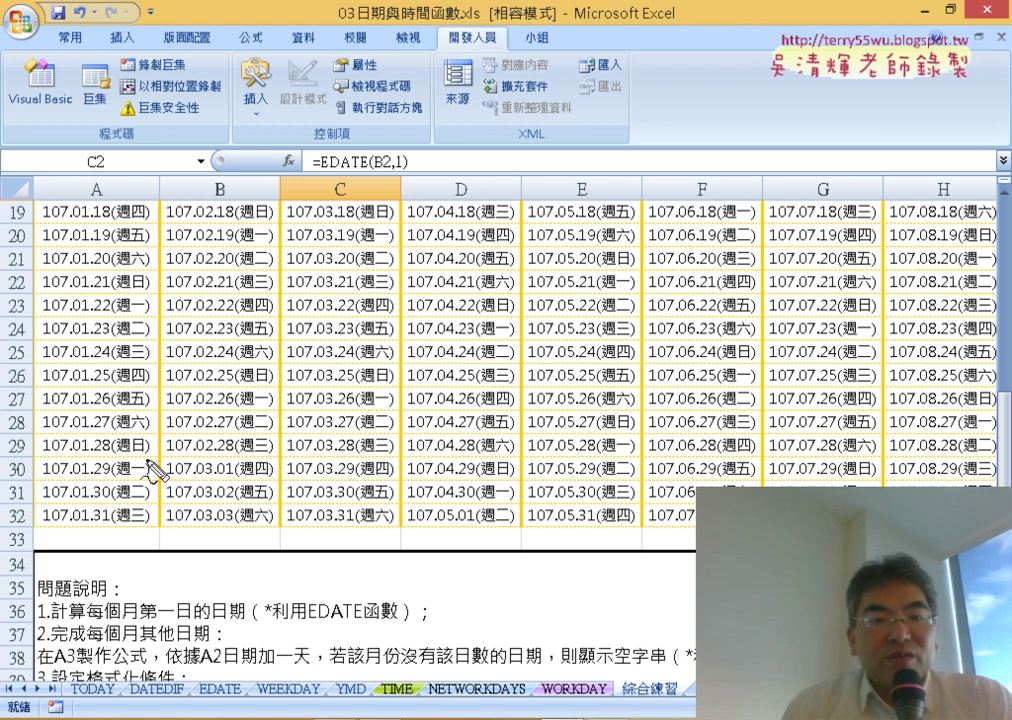
left_click_drag(149, 458, 163, 535)
mouse_move(152, 458)
left_mouse_down()
mouse_move(293, 538)
mouse_move(162, 528)
left_mouse_up()
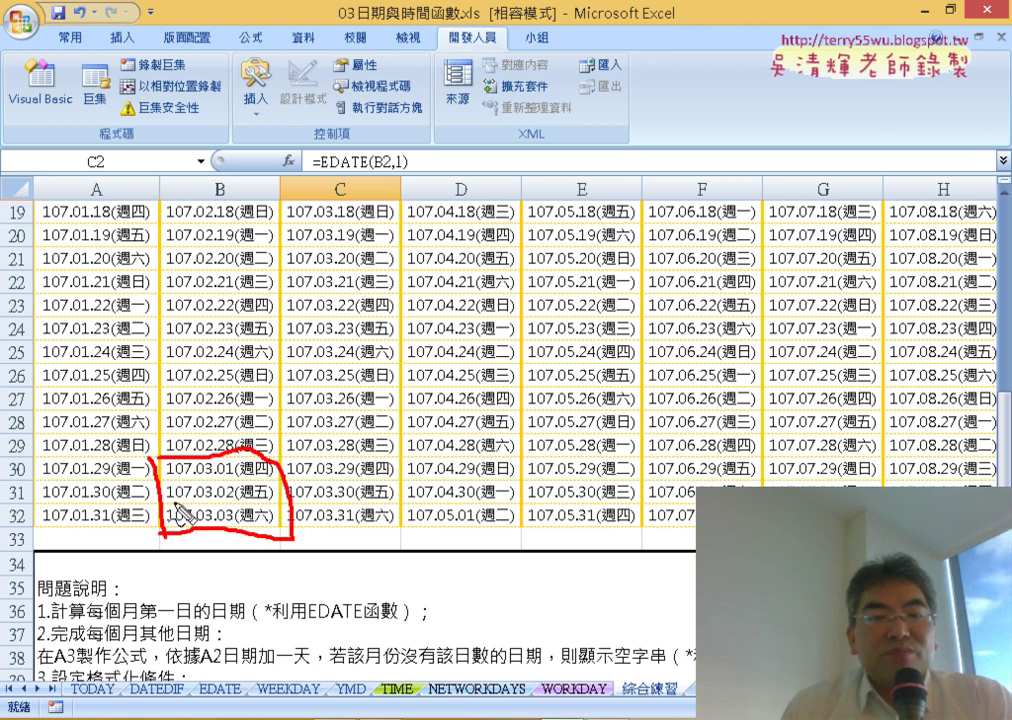
left_click_drag(200, 303, 210, 458)
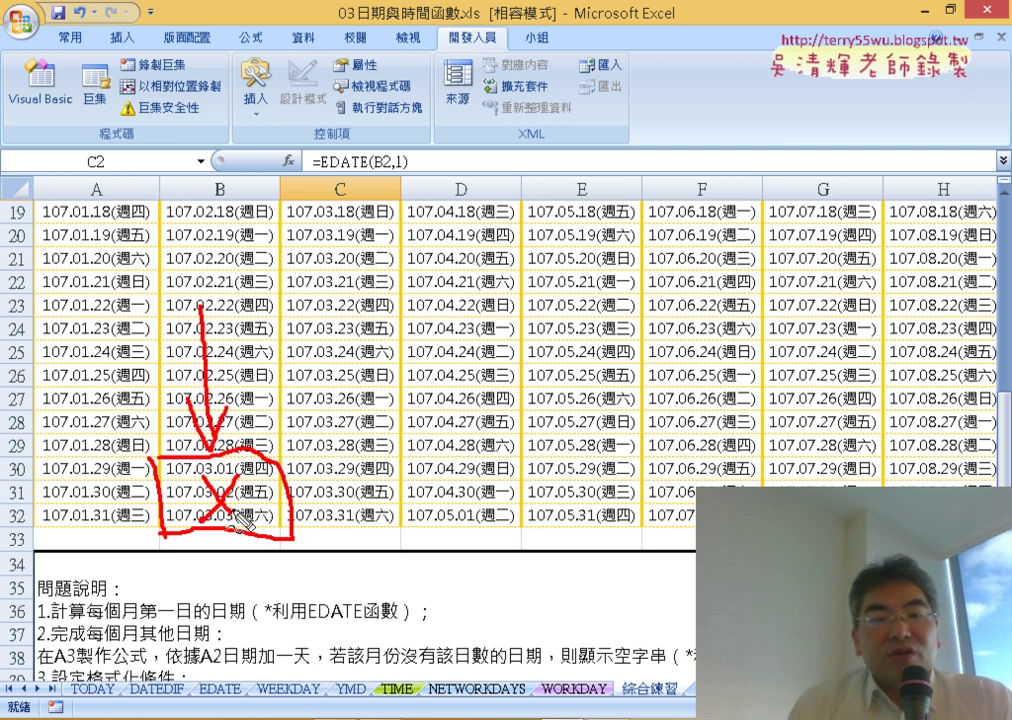
mouse_move(402, 502)
left_mouse_down()
mouse_move(402, 530)
mouse_move(518, 514)
left_mouse_up()
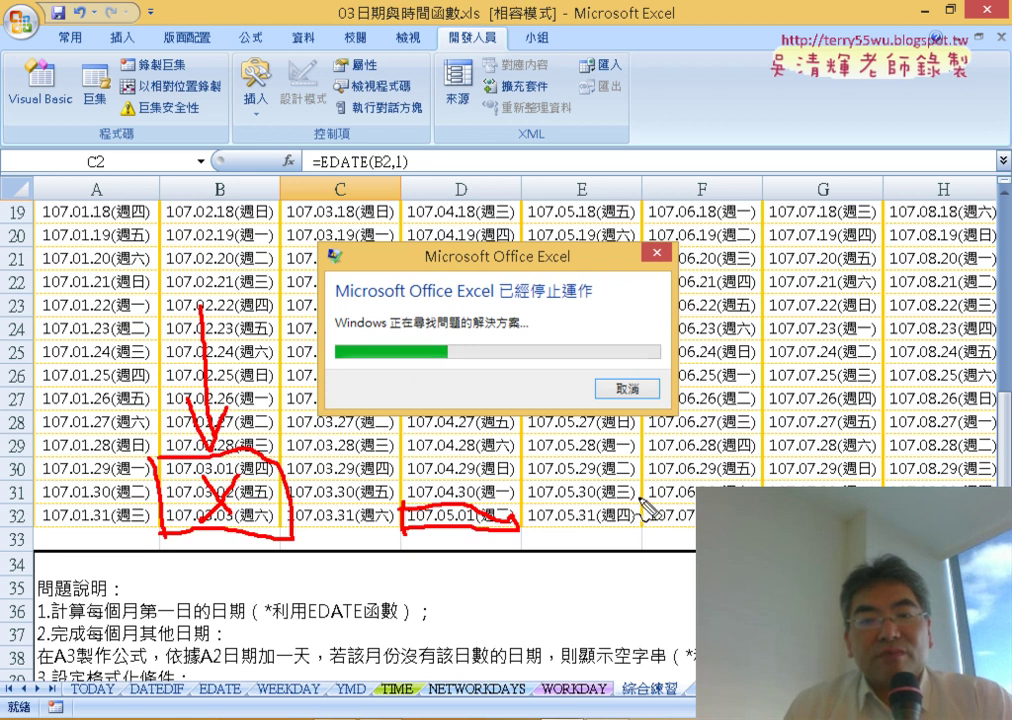
- Mark column F's overflow dates, then continue in the recovered '(version 1)' workbook
left_click_drag(692, 488, 650, 527)
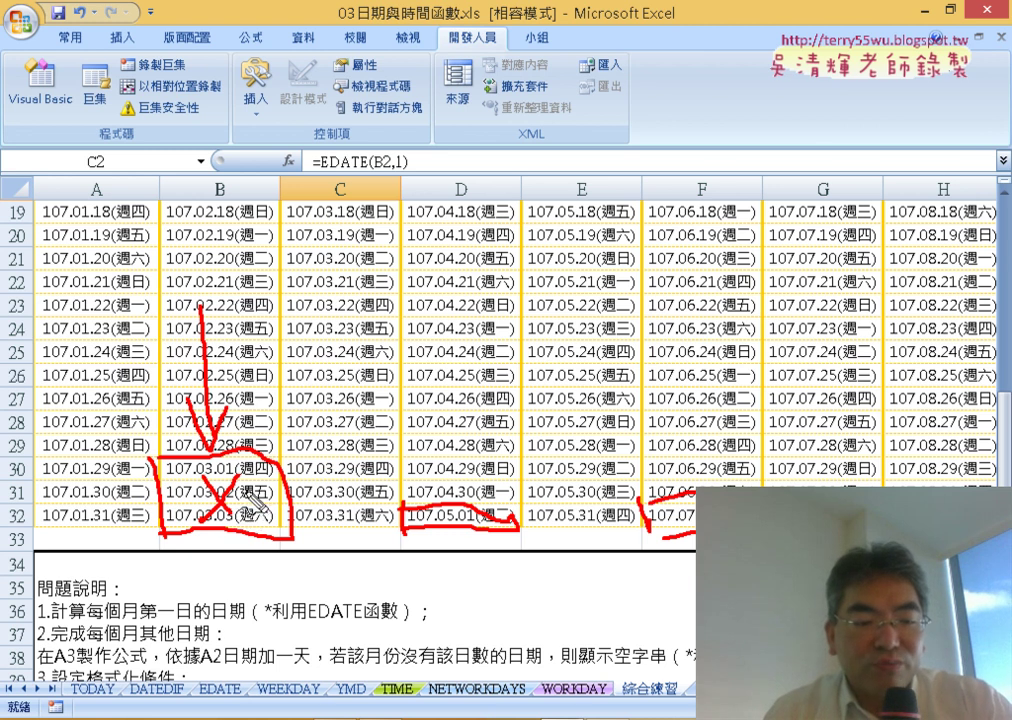
left_click(242, 466)
scroll(261, 446, "down", 5)
- Select February's overflow cells B30:B32 and return to the top of the sheet
scroll(261, 446, "down", 3)
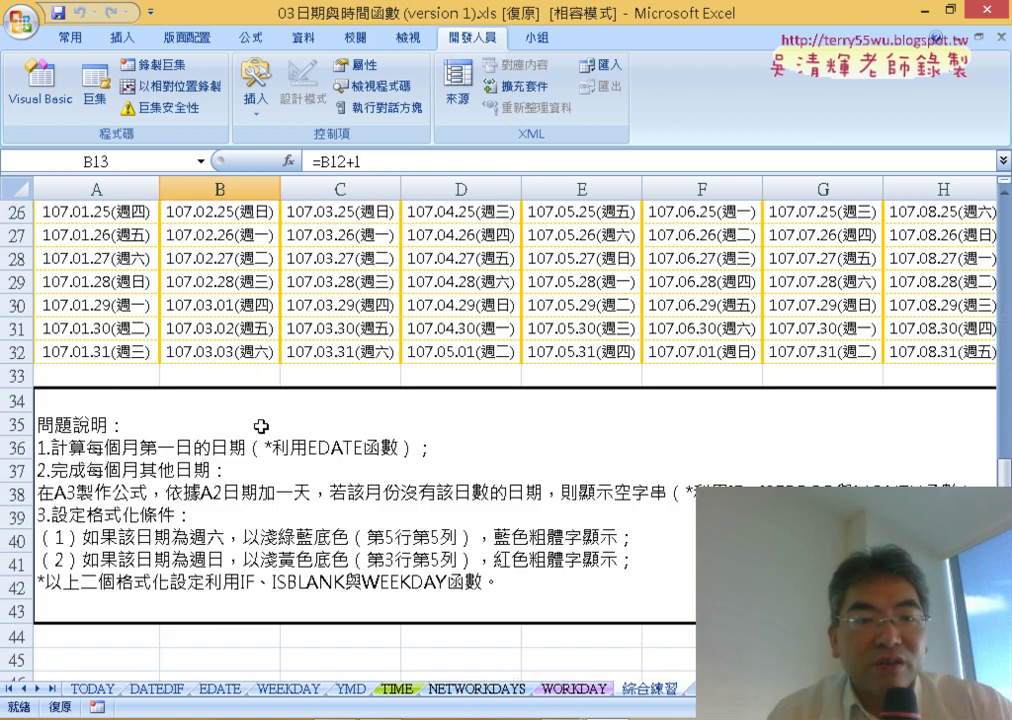
scroll(262, 425, "up", 1)
mouse_move(210, 375)
left_mouse_down()
mouse_move(222, 422)
mouse_move(219, 413)
left_mouse_up()
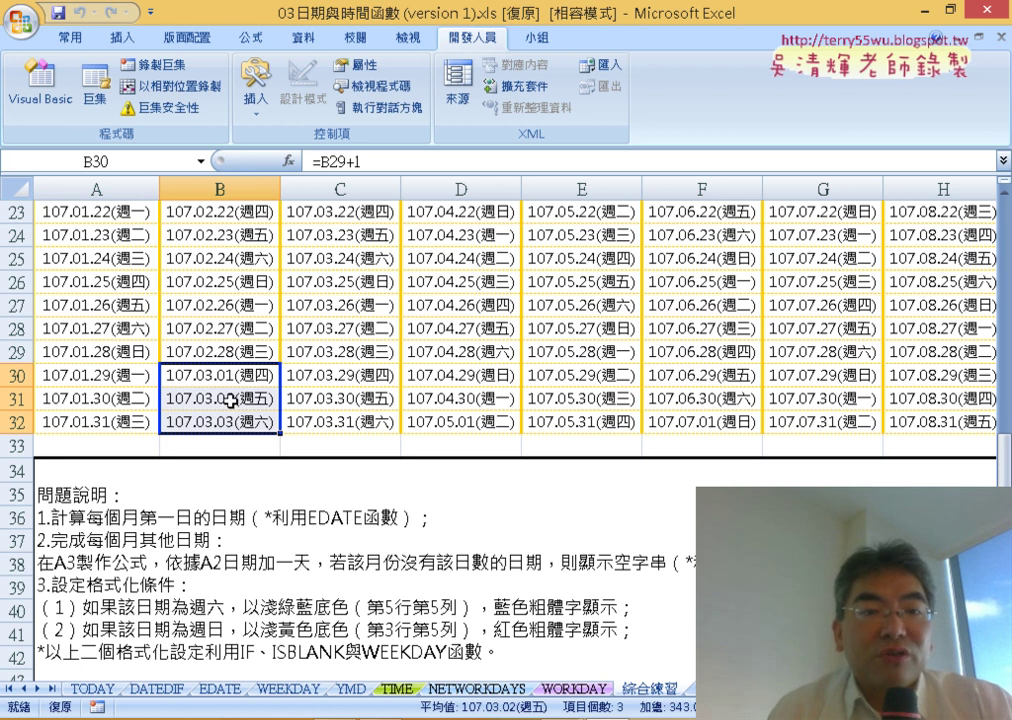
scroll(226, 400, "up", 6)
scroll(228, 402, "up", 2)
- Erase the =A2+1 formula from cell A3 in the formula bar
left_click(115, 262)
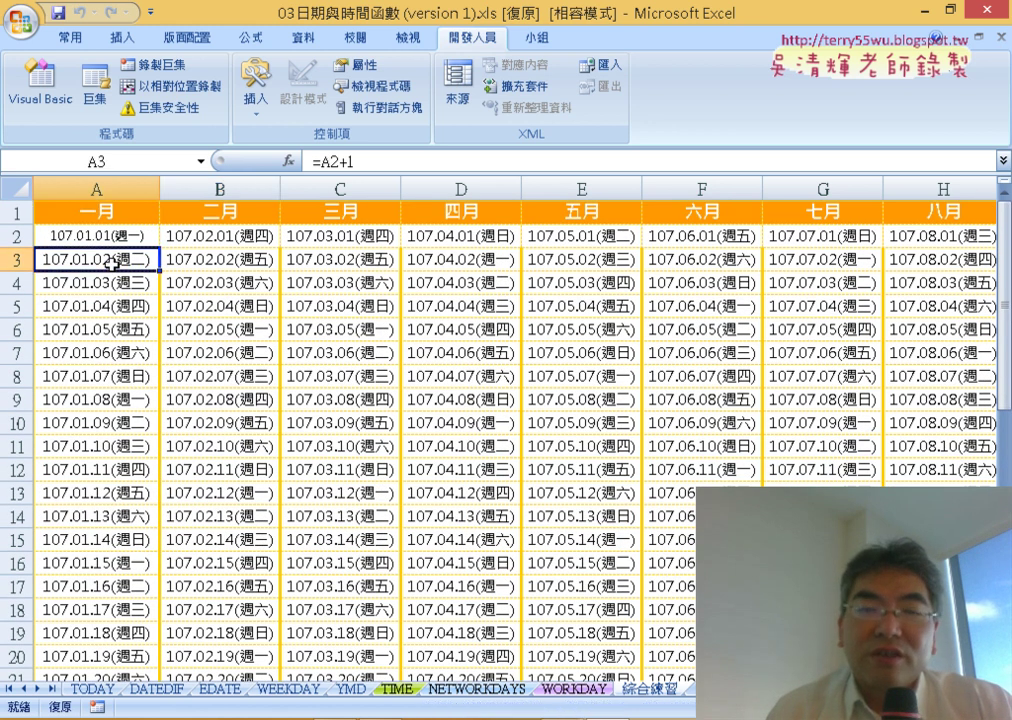
left_click(317, 160)
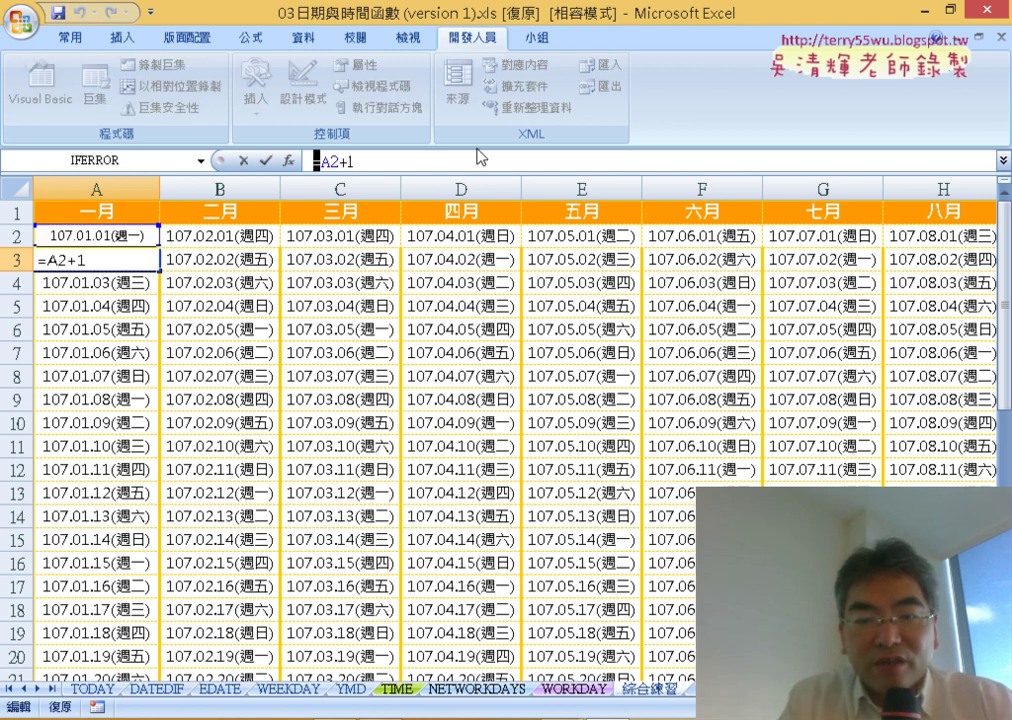
key("Right")
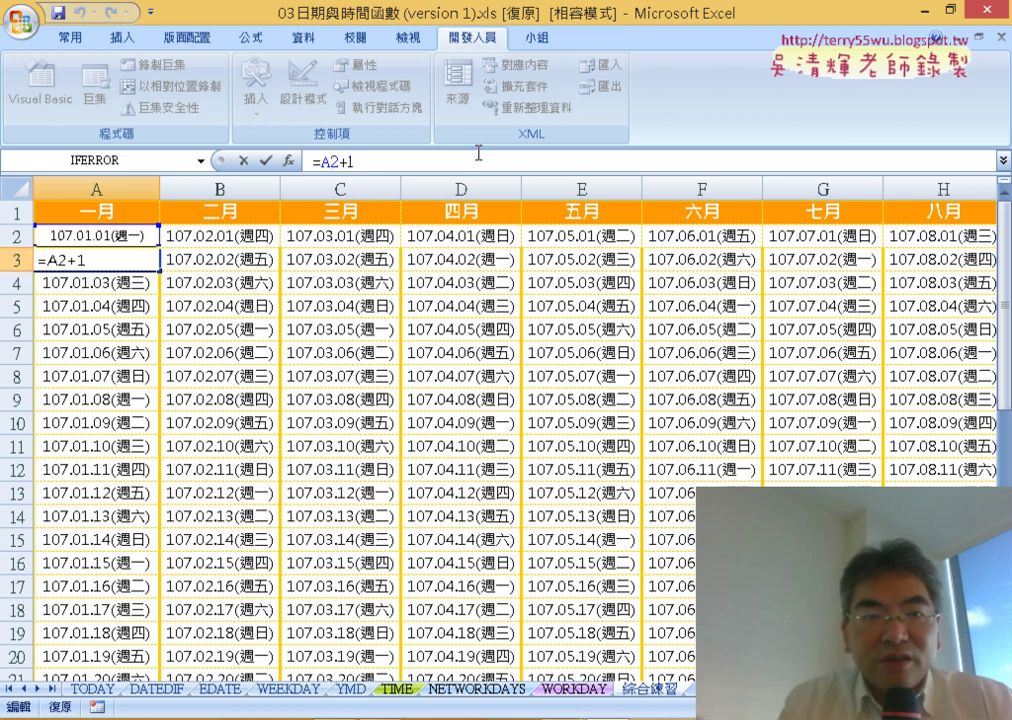
key("BackSpace")
key("BackSpace")
key("BackSpace")
key("BackSpace")
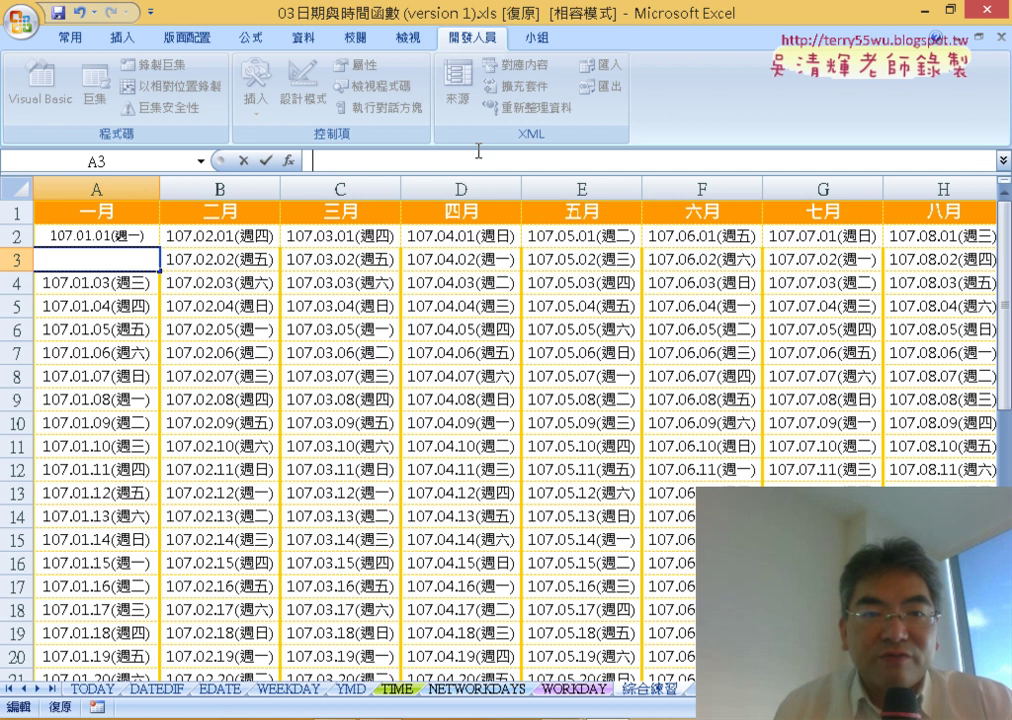
- Insert the IF function into A3 from the 邏輯 category and move its arguments dialog aside
left_click(288, 160)
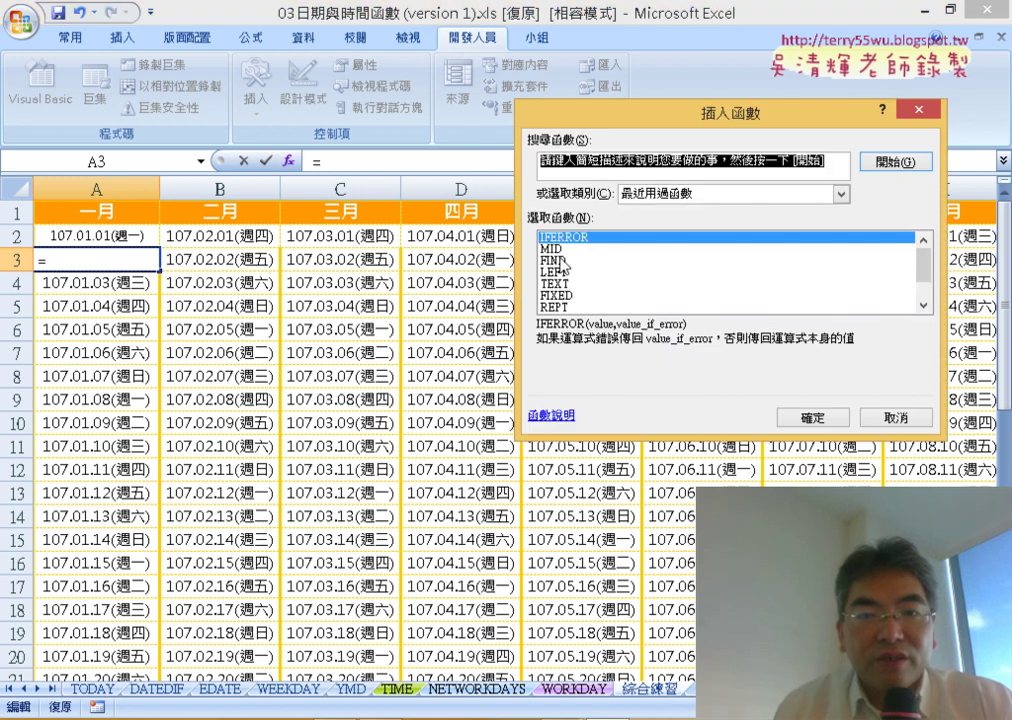
left_click(660, 194)
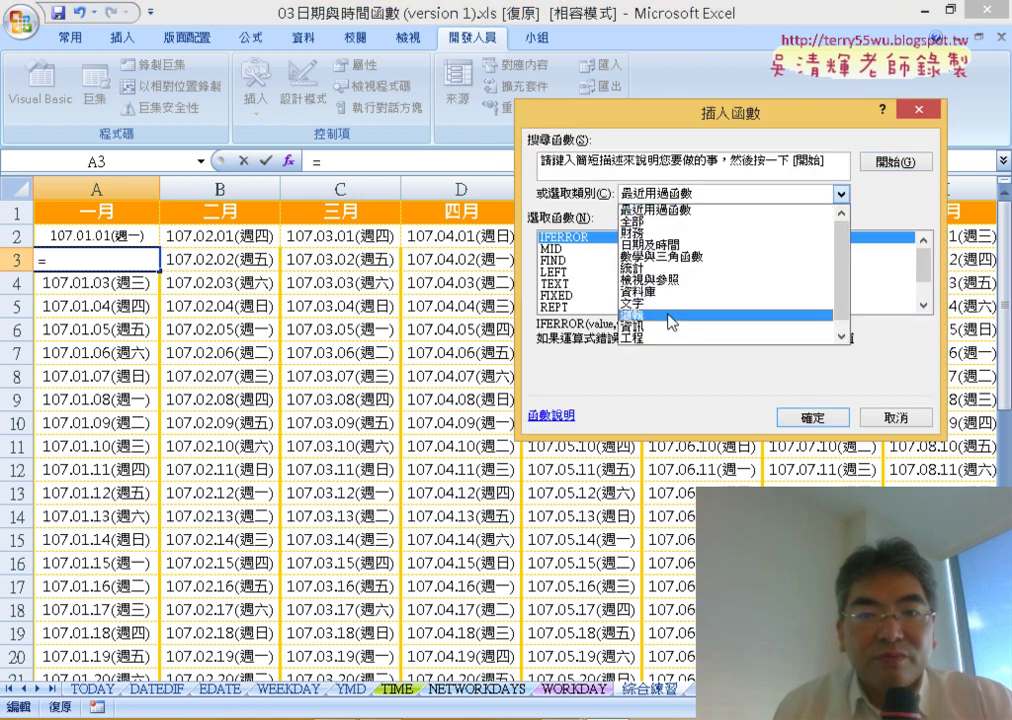
left_click(590, 284)
double_click(547, 260)
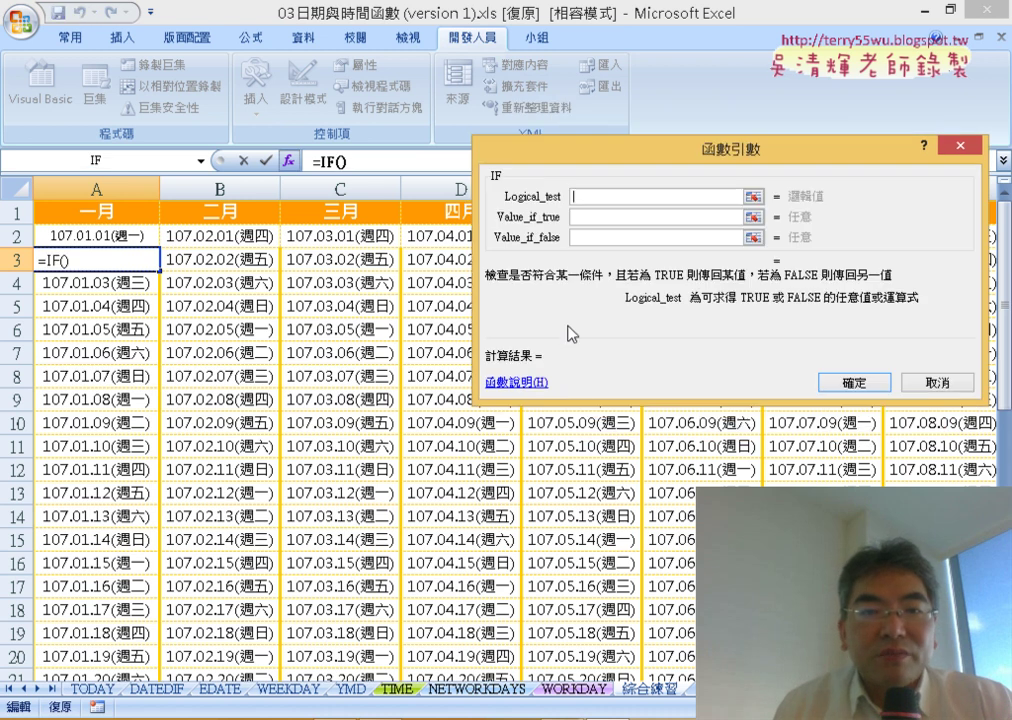
left_click_drag(562, 152, 373, 255)
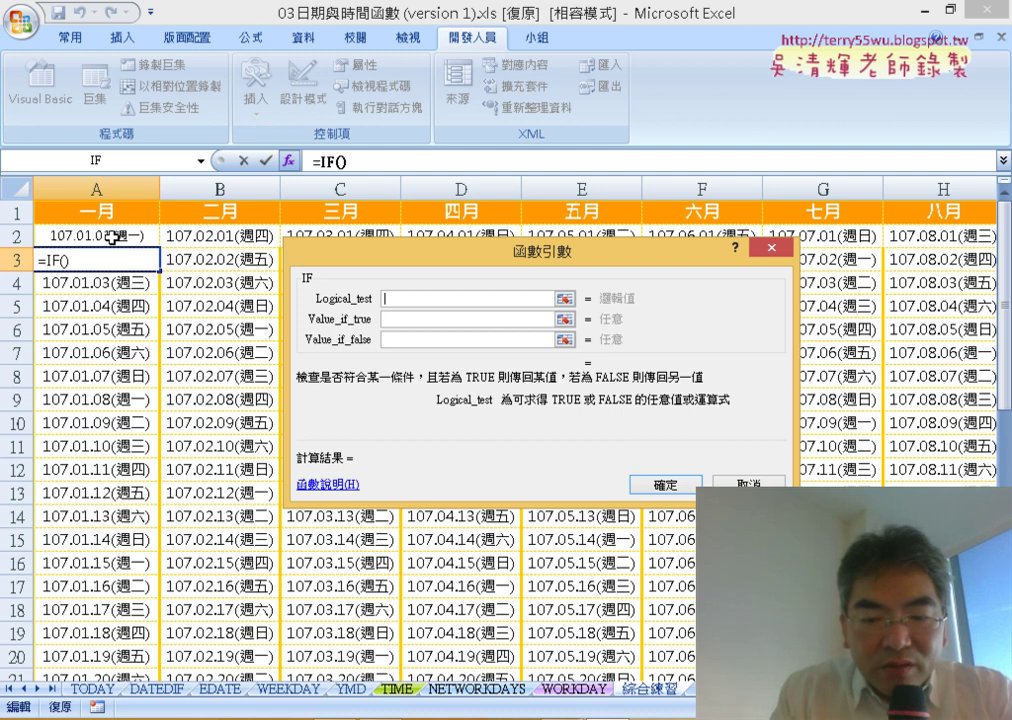
- Set the logical test to month(A2)<>month(A2+1) and the value if false to A2+1
type("mon")
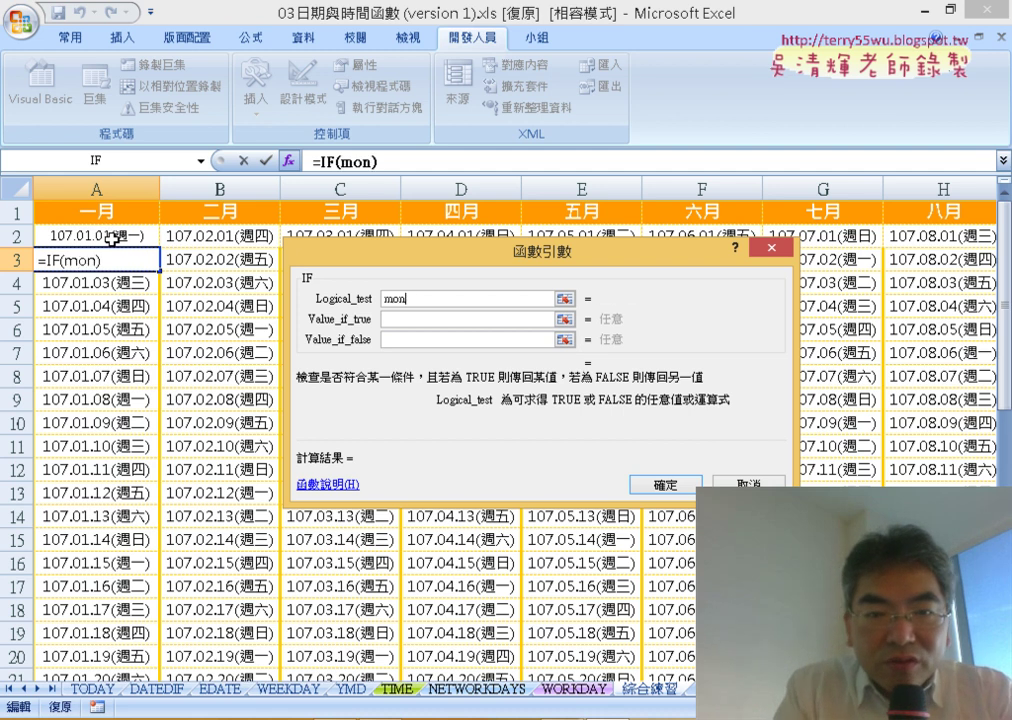
type("th(")
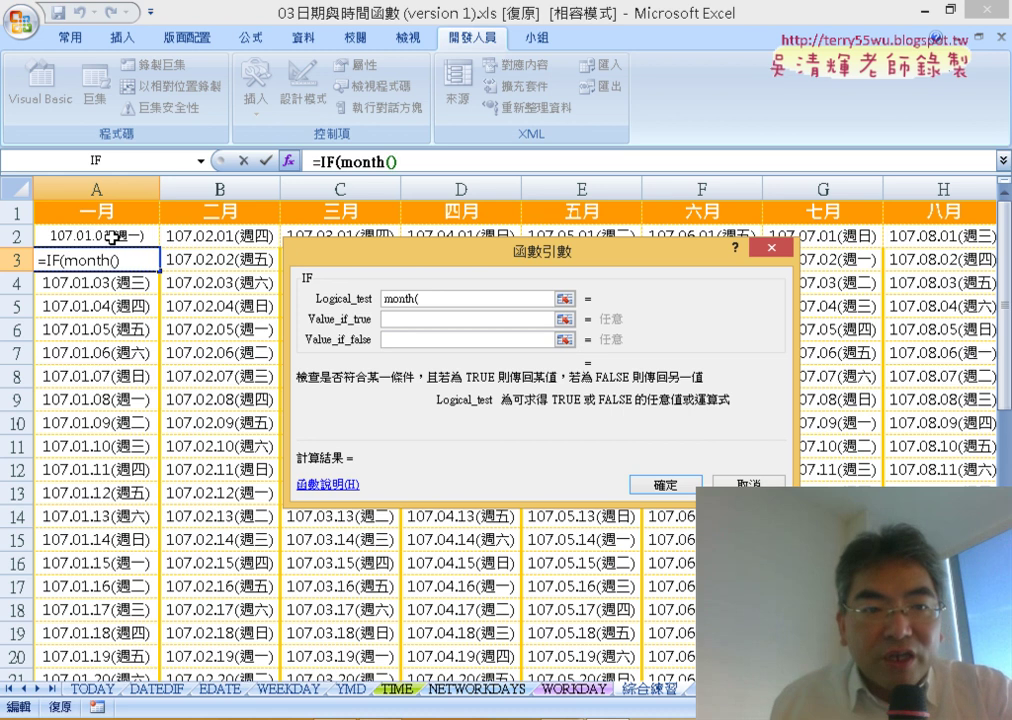
left_click(96, 236)
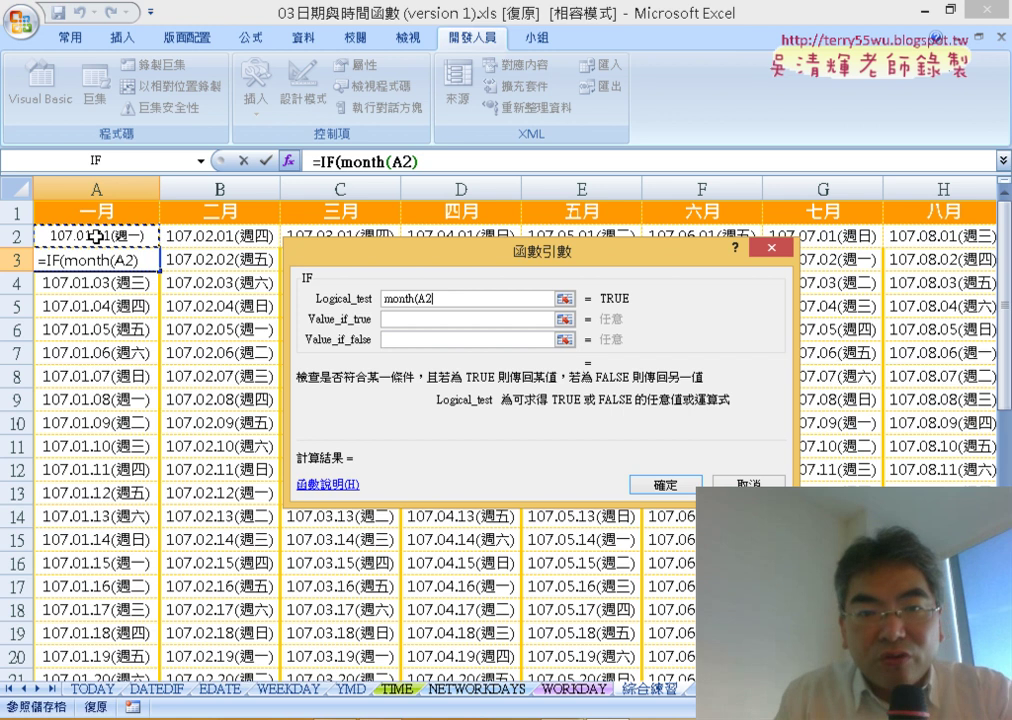
type(")")
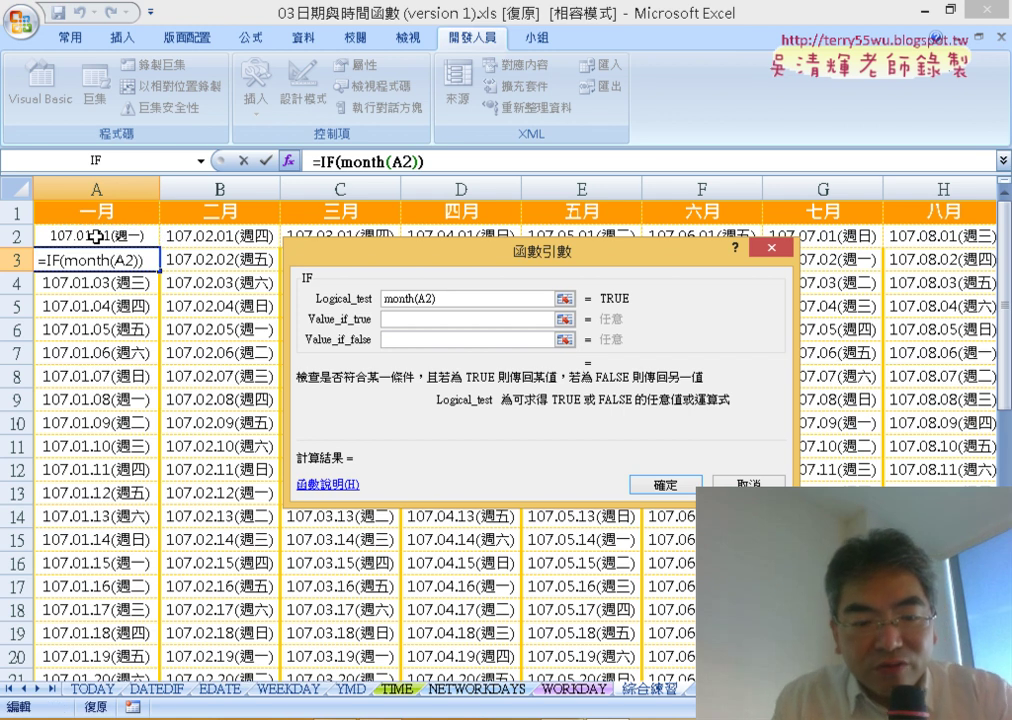
key("shift+Home")
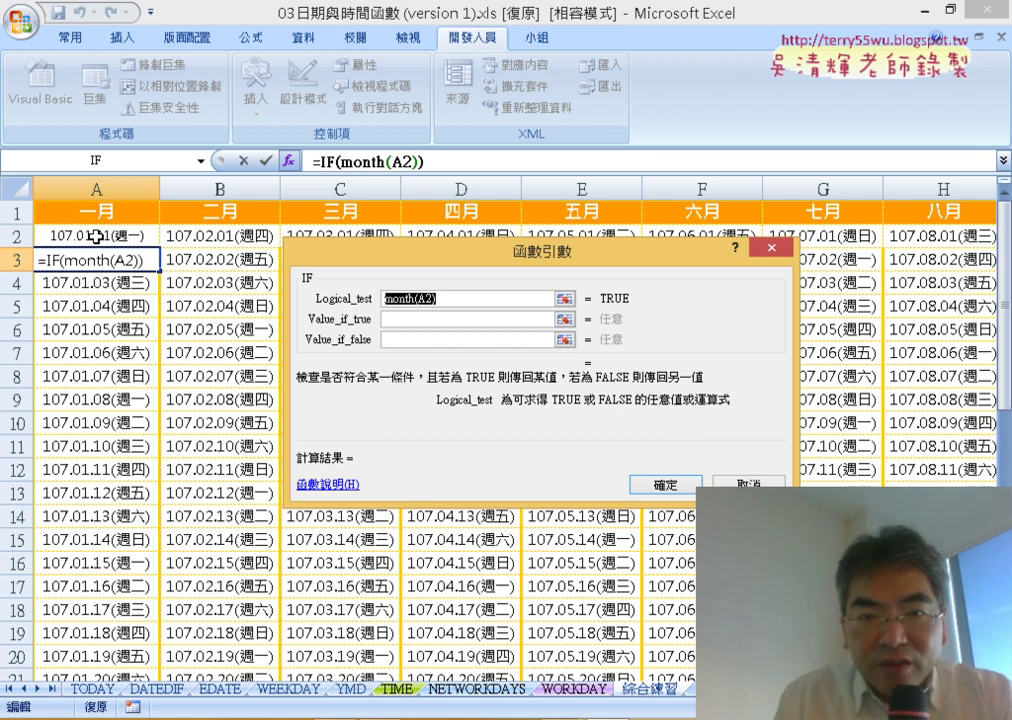
key("Left")
key("Right")
key("Right")
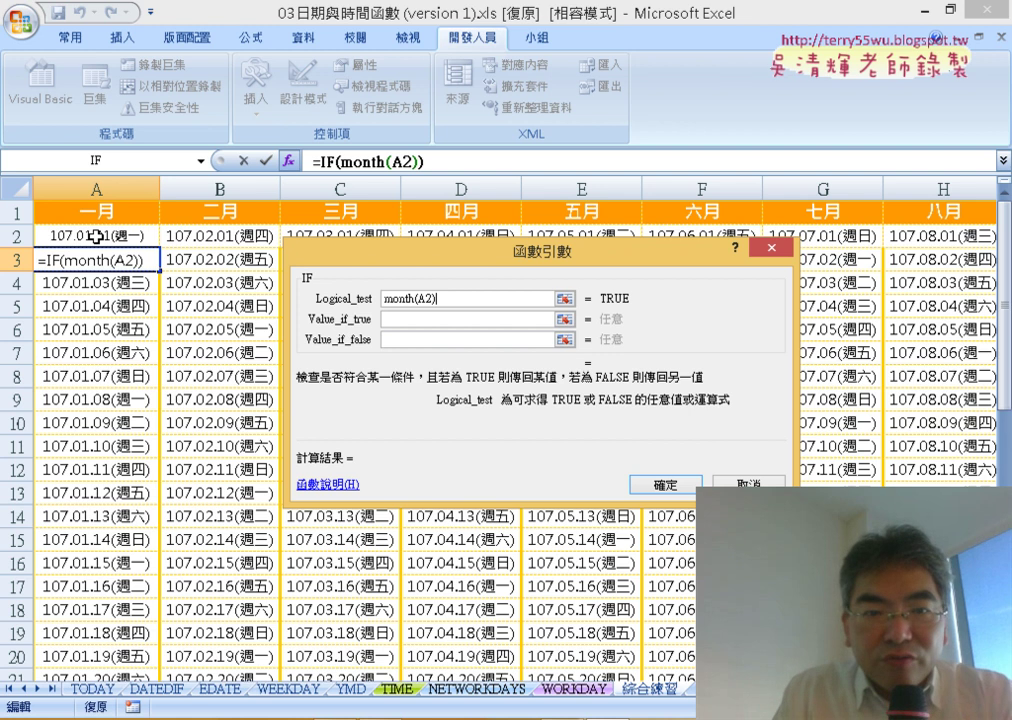
type("<>")
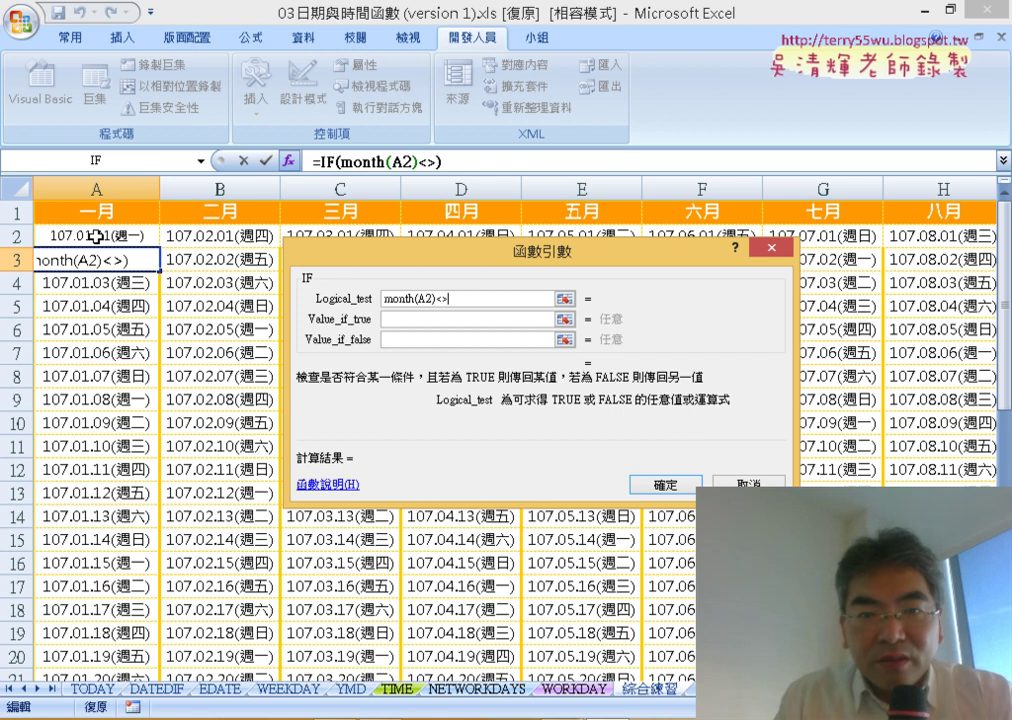
type("month(A2)")
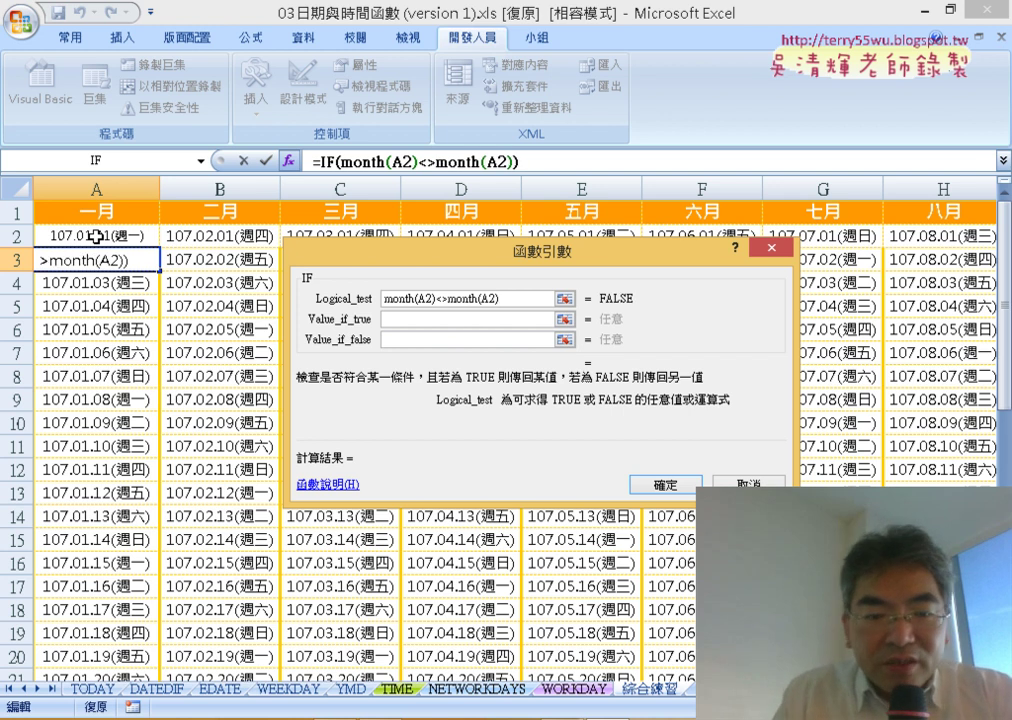
key("Left")
type("+")
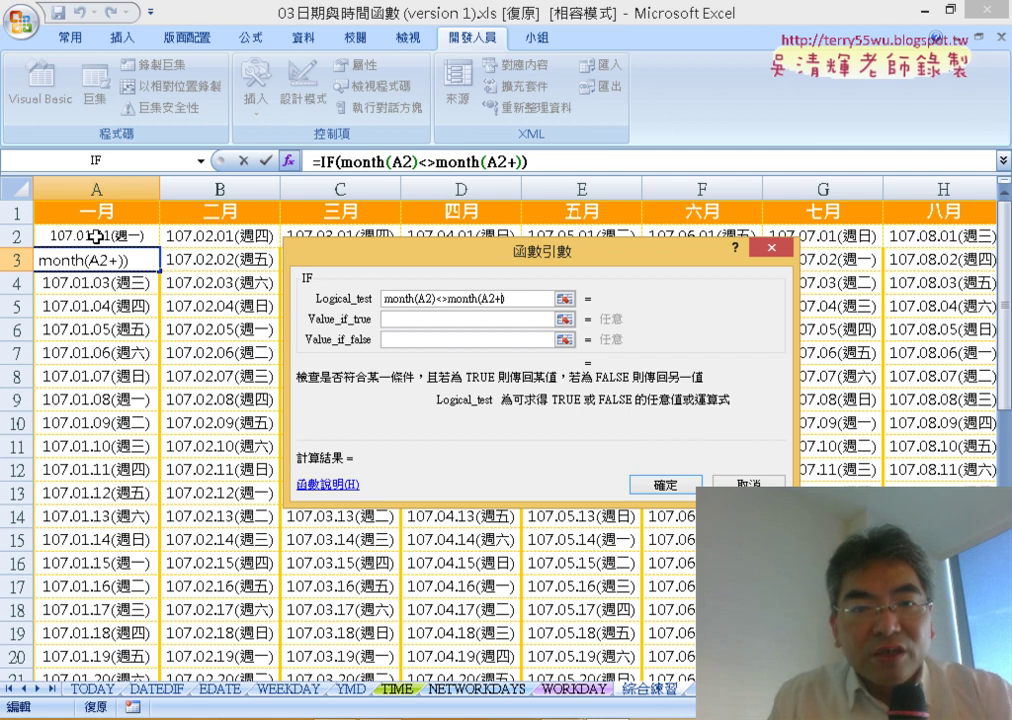
type("1")
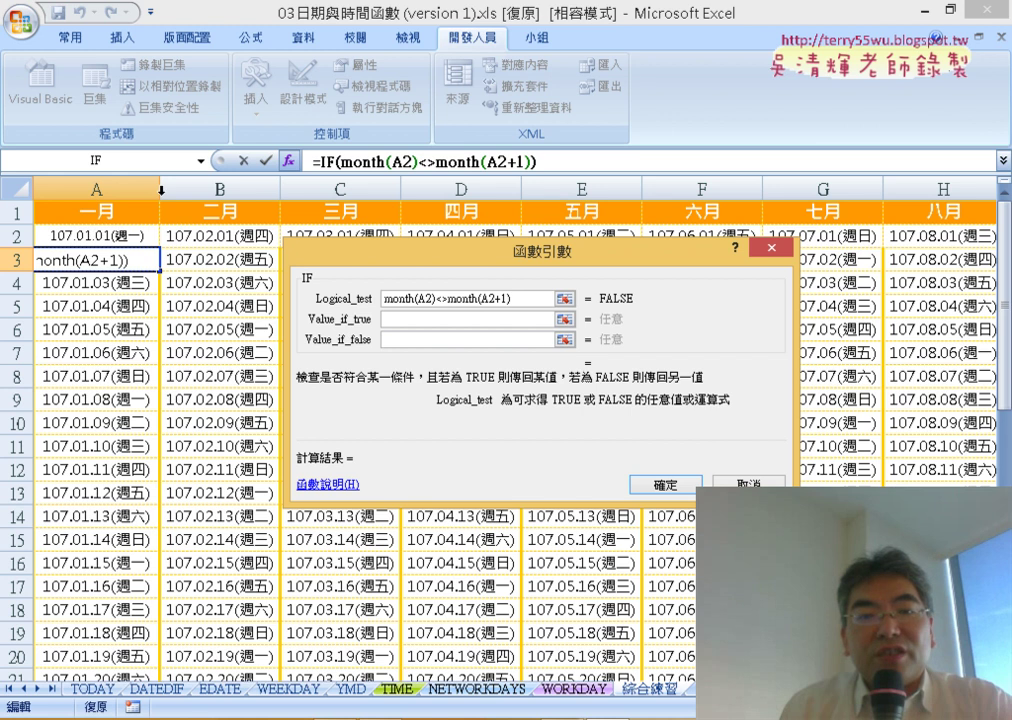
left_click(417, 339)
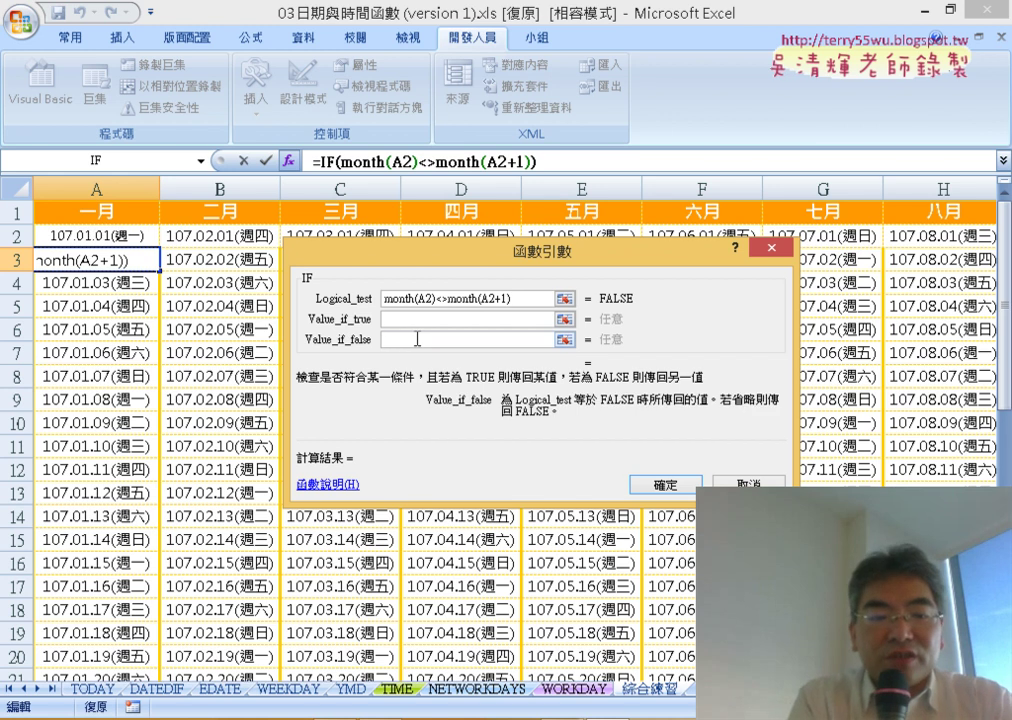
type("A")
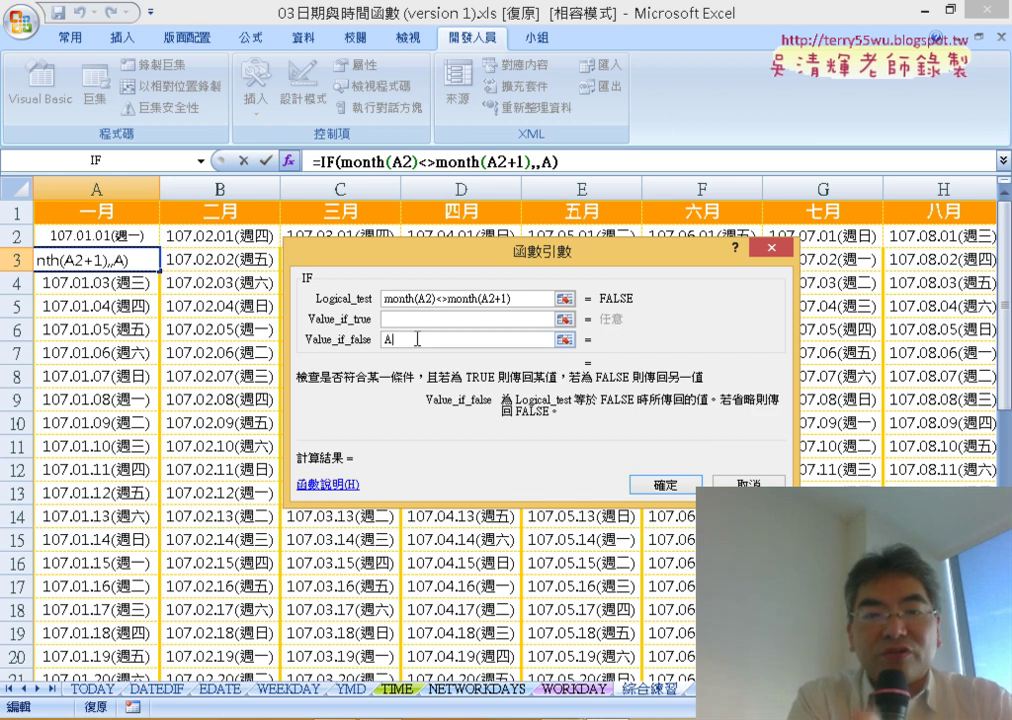
type("2")
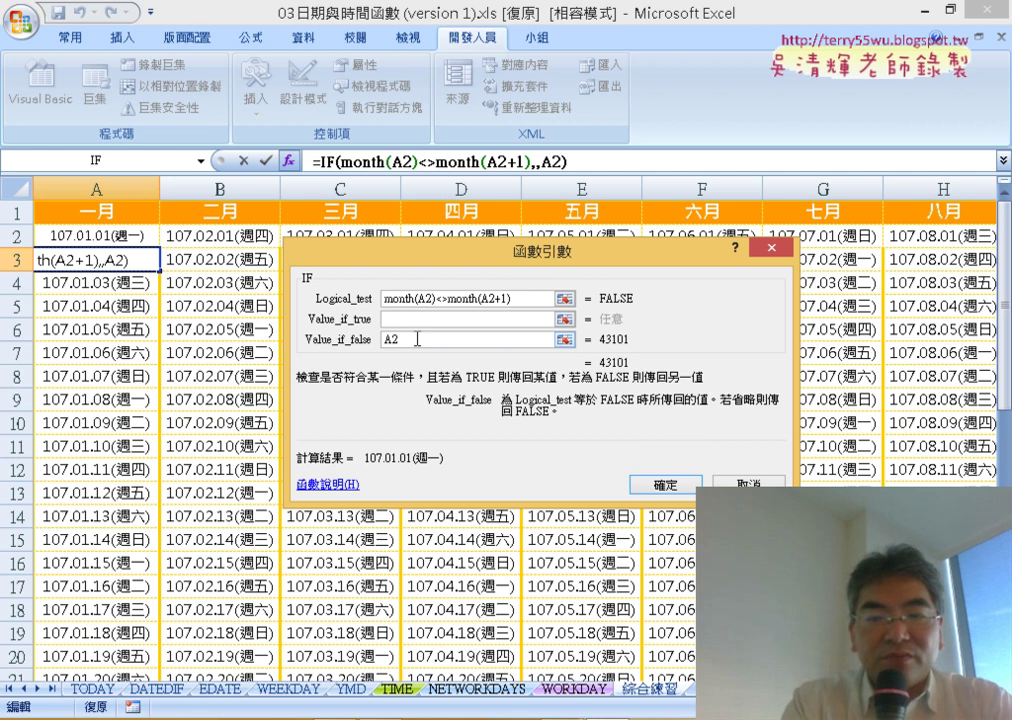
type("+")
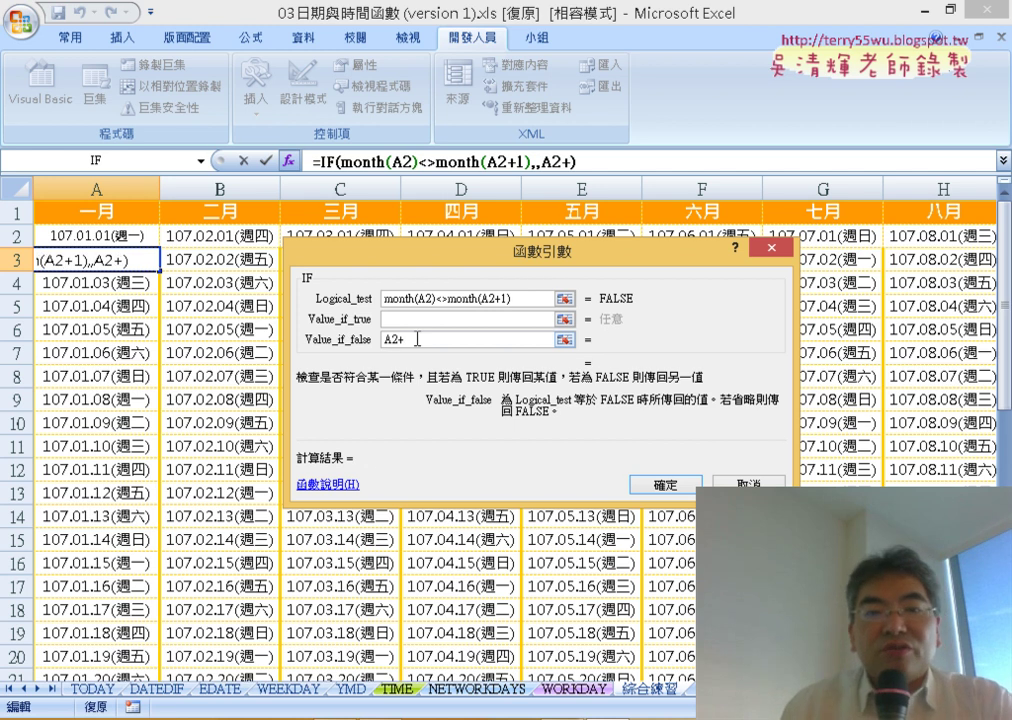
type("1")
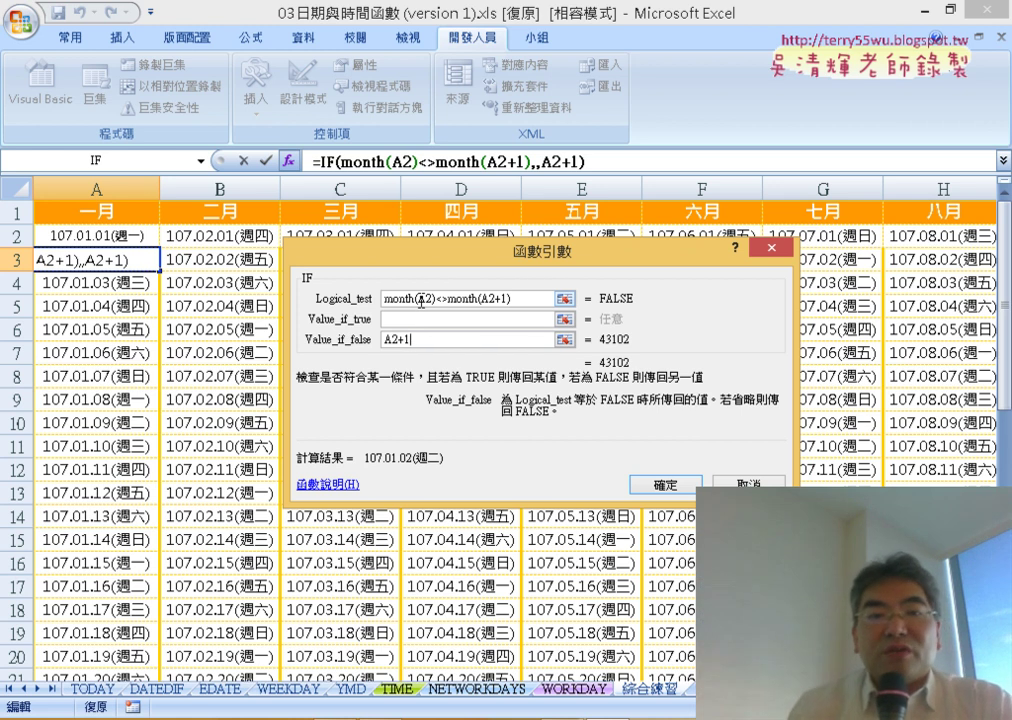
- Enter "" as the value if true, then review month(A2) and month(A2+1) in the test
left_click(412, 316)
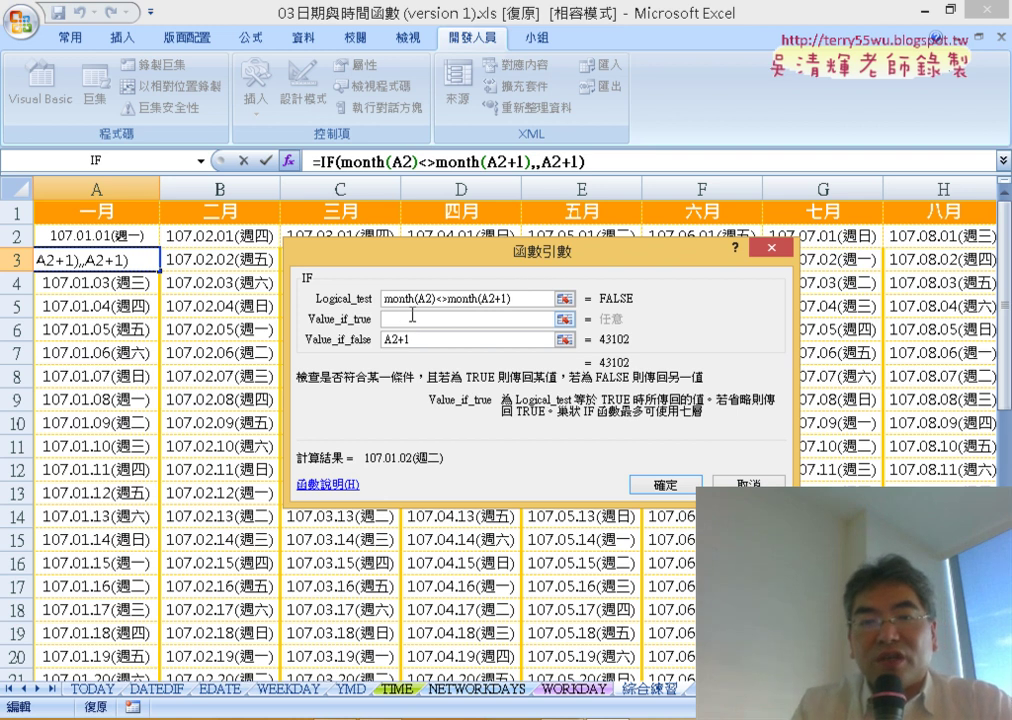
type("\"\"")
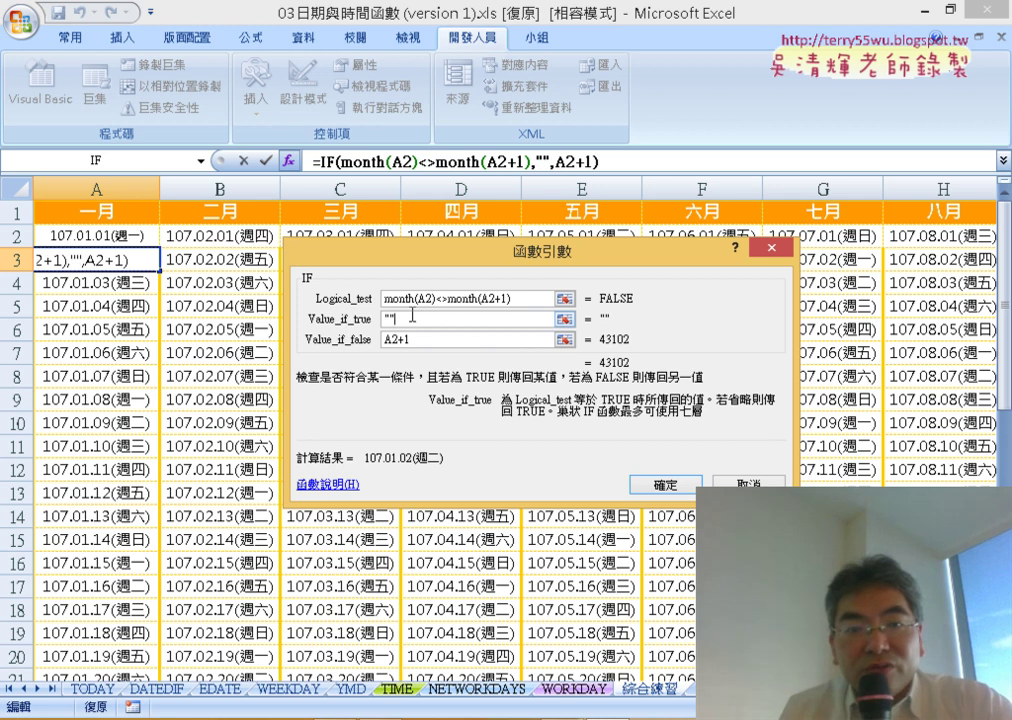
left_click(433, 298)
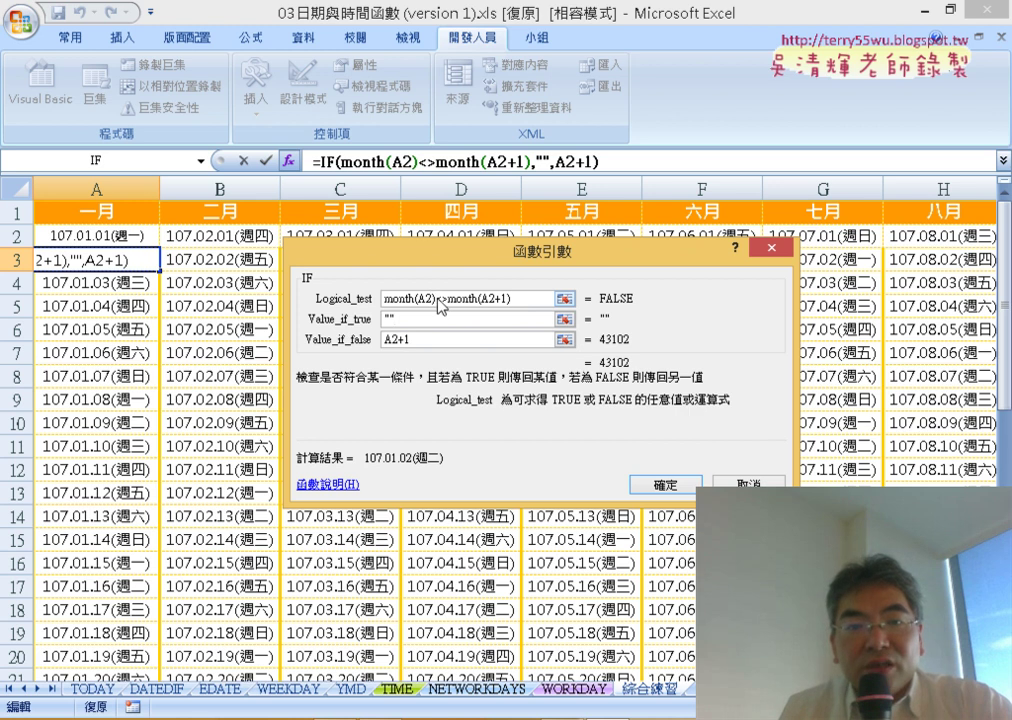
key("shift+End")
key("shift+Home")
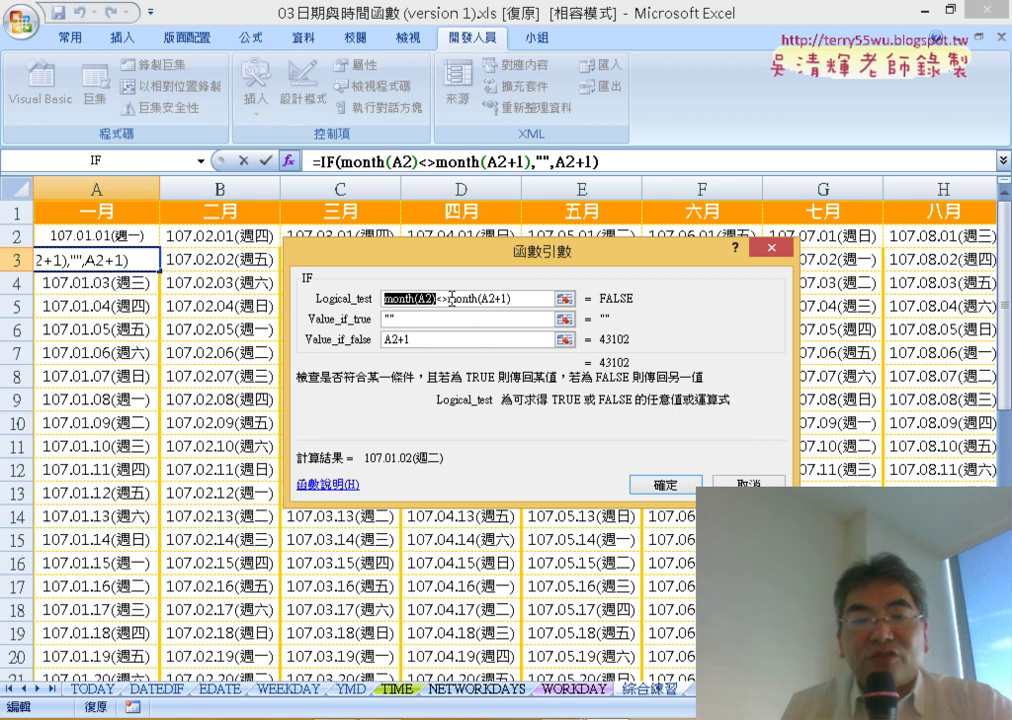
left_click_drag(448, 298, 522, 300)
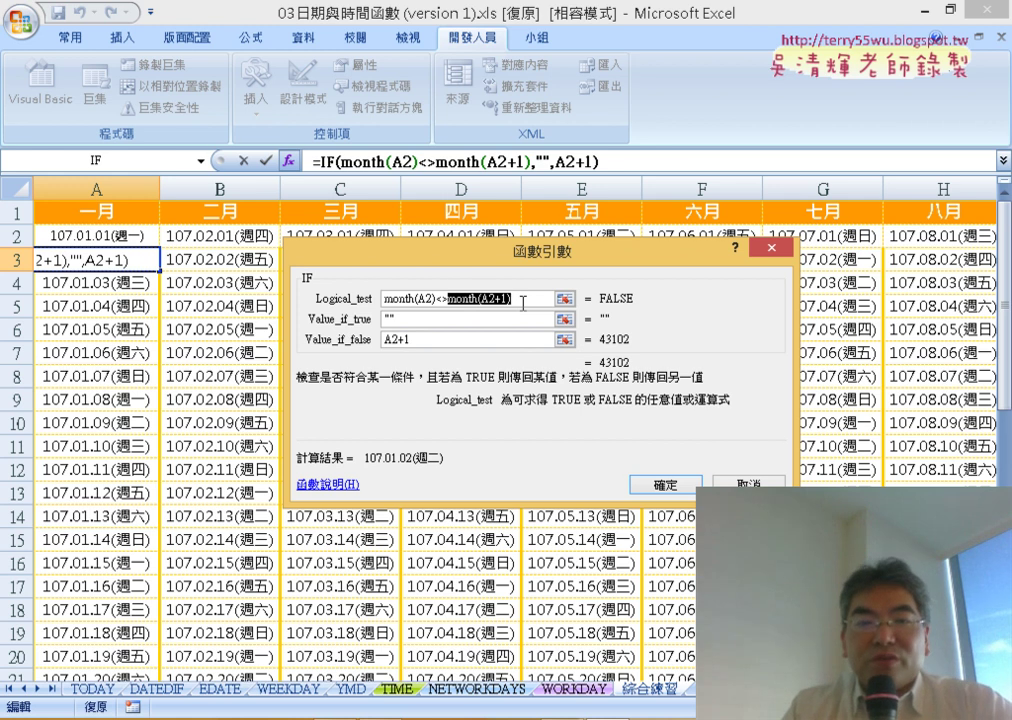
key("Left")
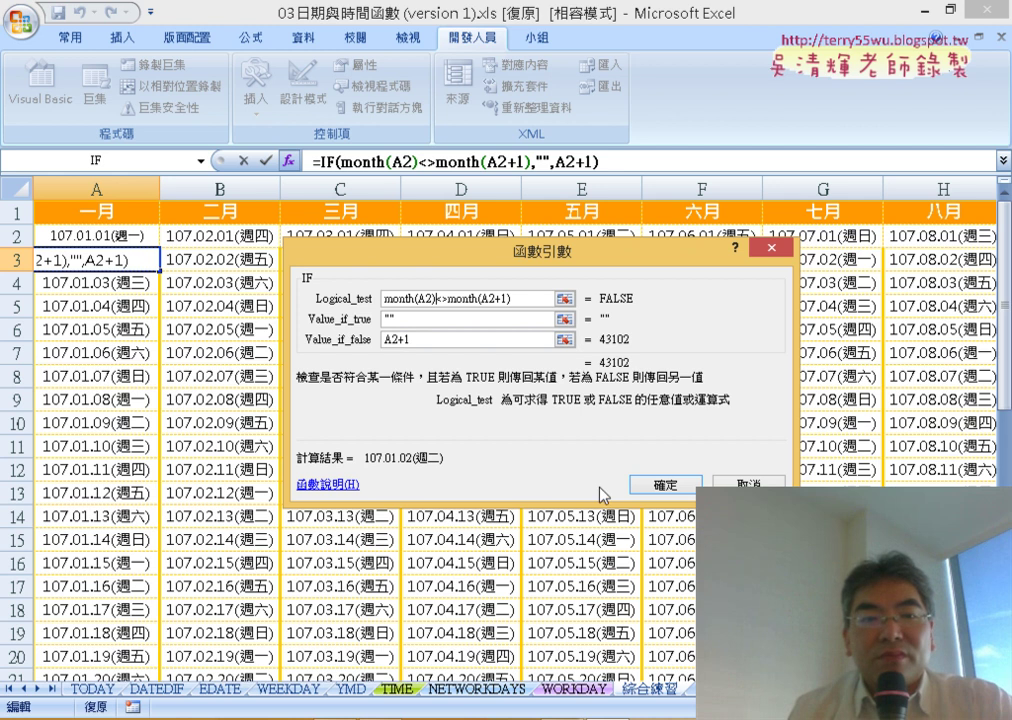
- Confirm the IF formula and fill it from A3 through row 32 across columns A and B
left_click(666, 485)
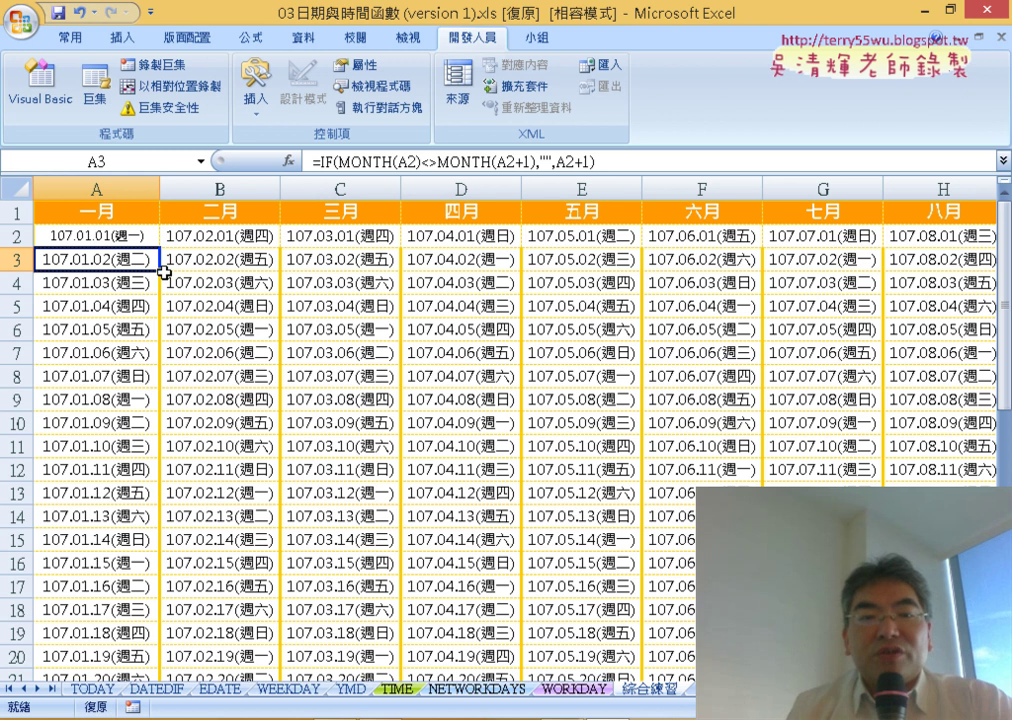
mouse_move(158, 269)
left_mouse_down()
mouse_move(115, 675)
mouse_move(143, 696)
left_mouse_up()
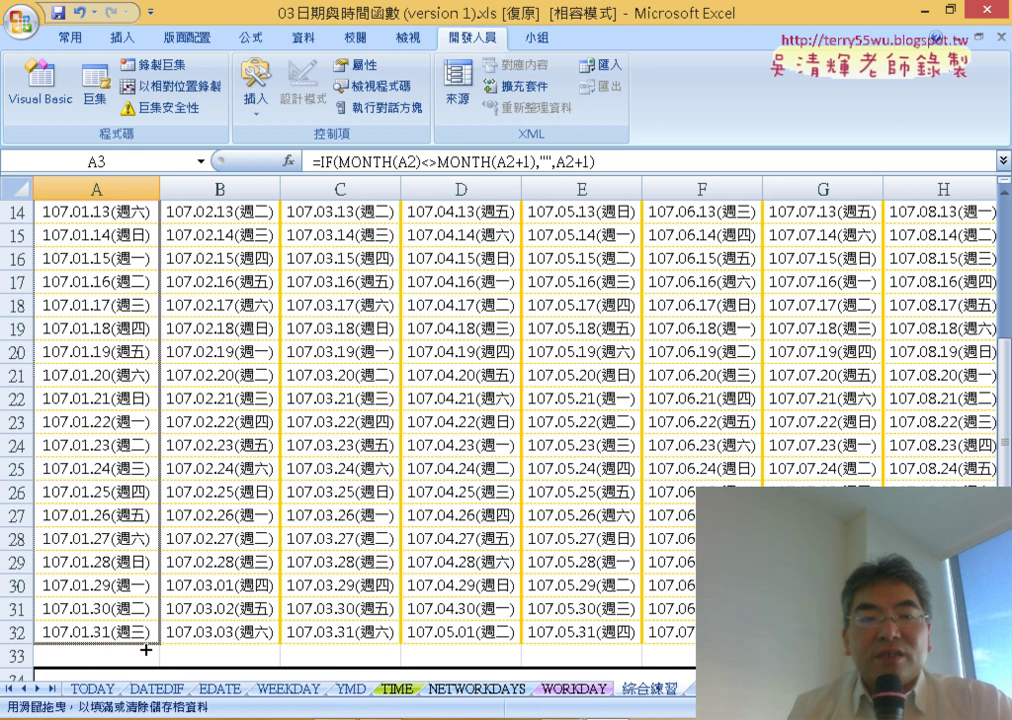
left_click_drag(146, 650, 270, 646)
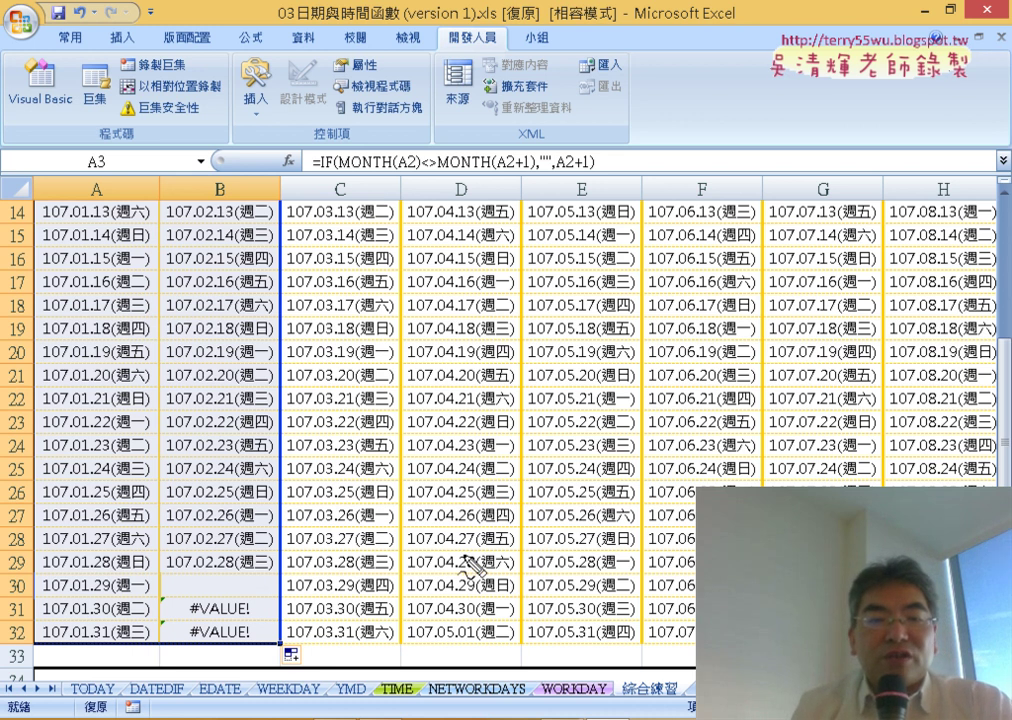
- Circle February's blank B30 and the #VALUE! errors in B31–B32, then clear the annotations
left_click_drag(268, 612, 225, 577)
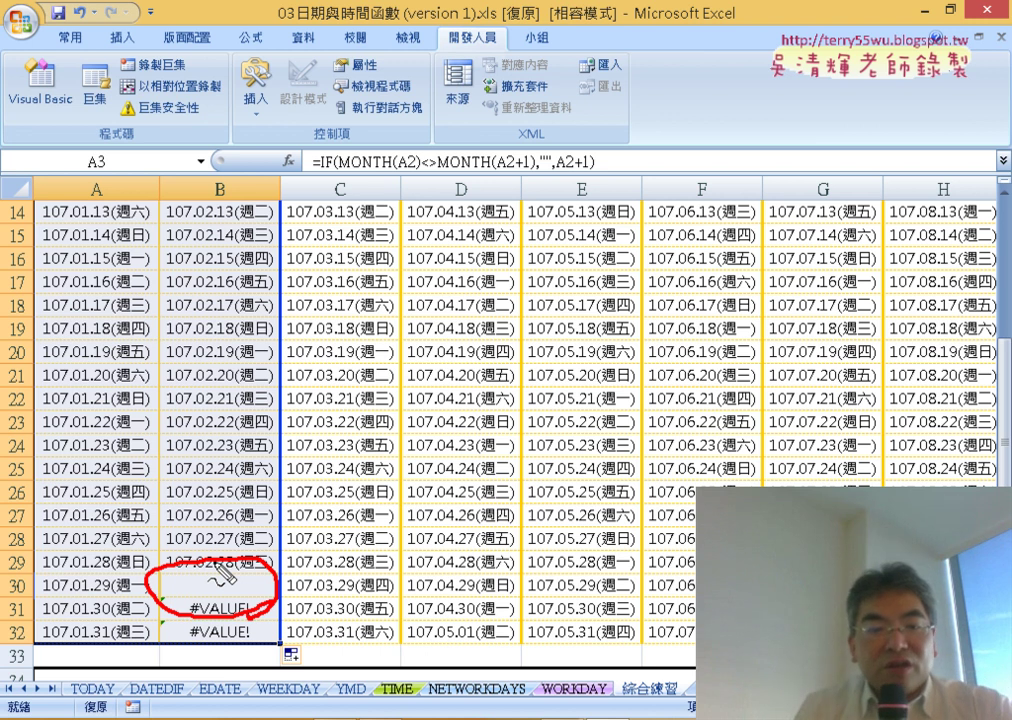
left_click_drag(190, 600, 245, 598)
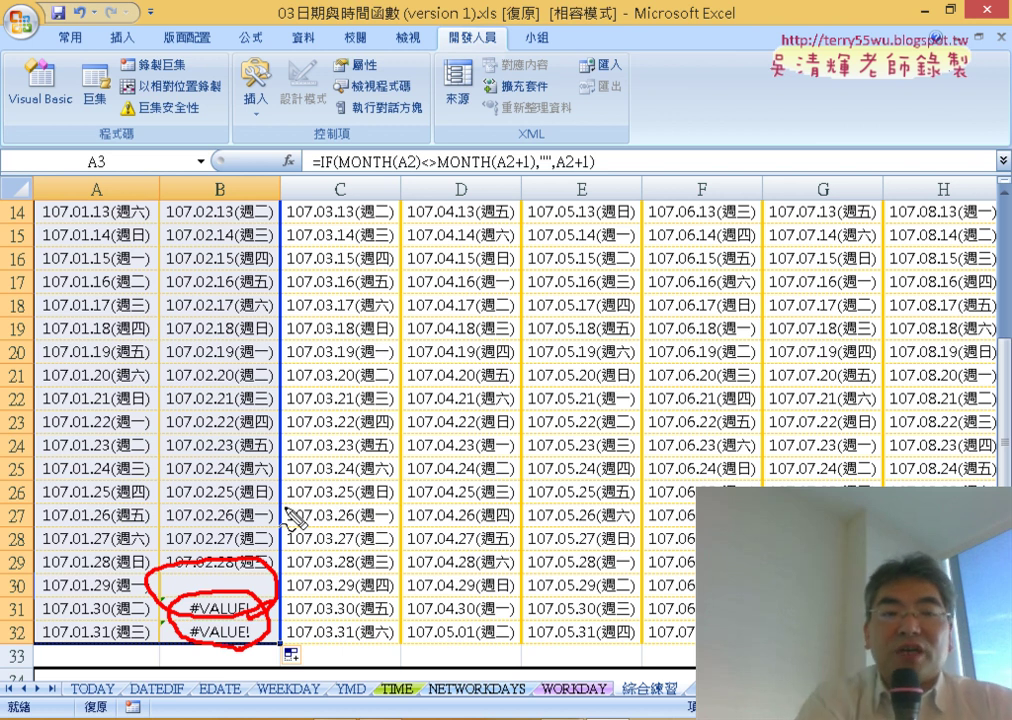
key("Escape")
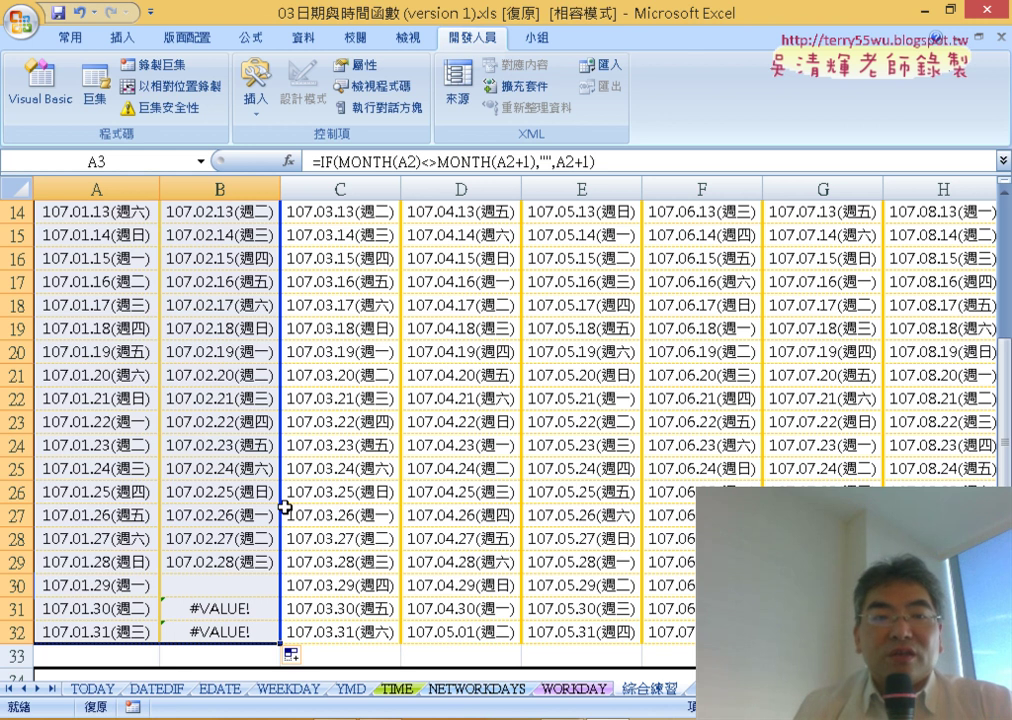
- Cut the IF expression out of A3's formula, leaving only the equals sign
scroll(285, 508, "up", 1)
scroll(287, 501, "up", 3)
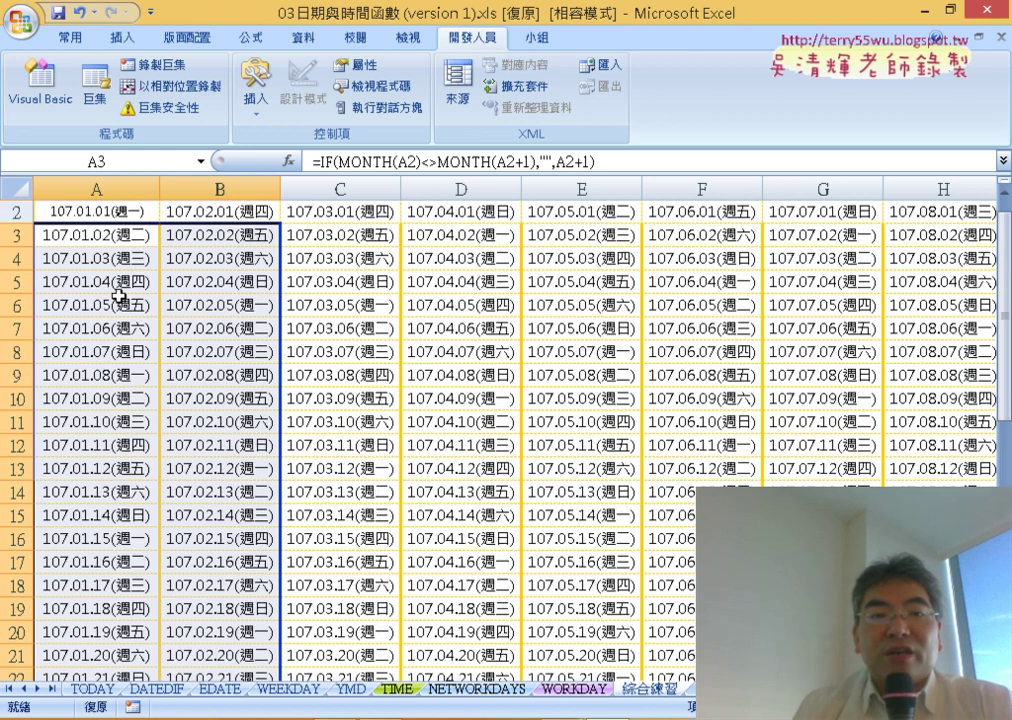
left_click(104, 238)
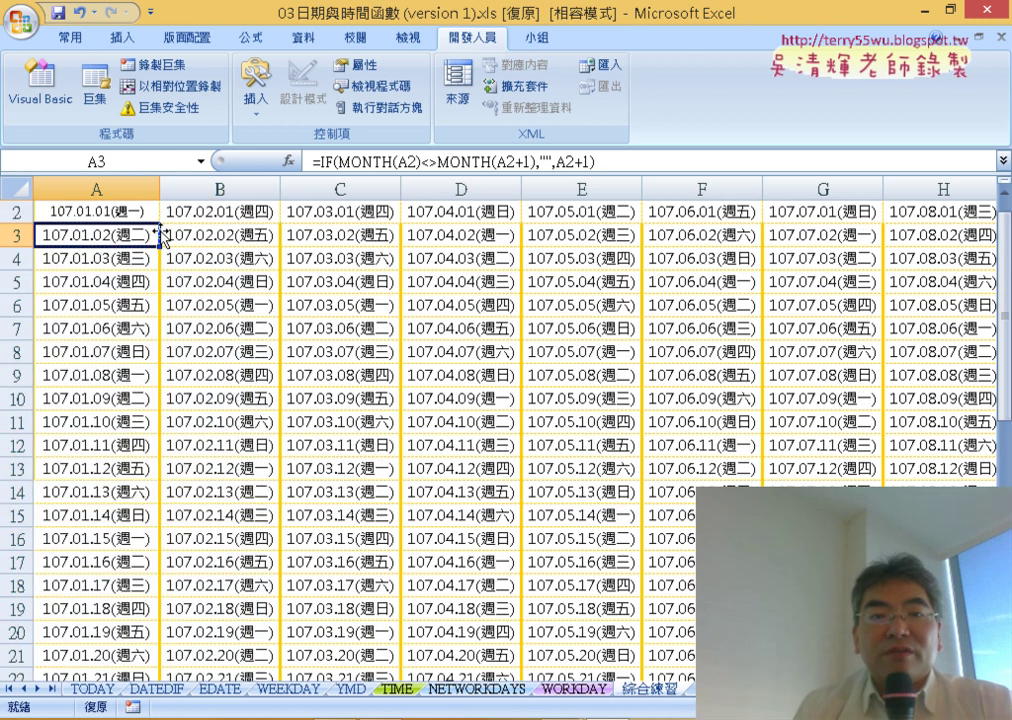
left_click(326, 162)
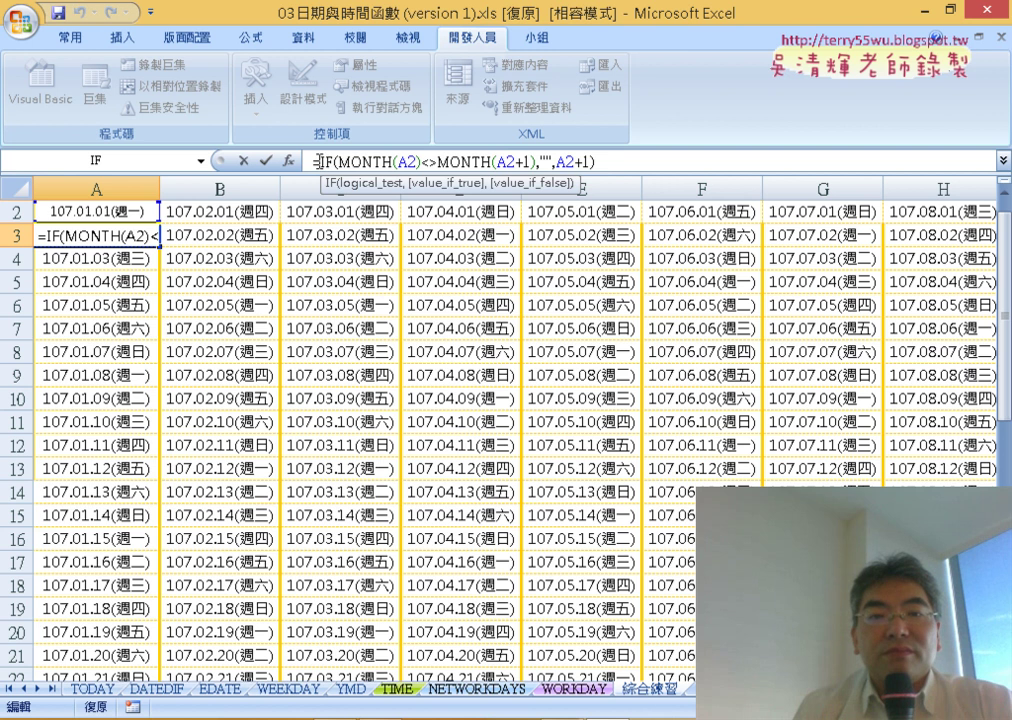
left_click_drag(316, 161, 478, 161)
right_click(550, 166)
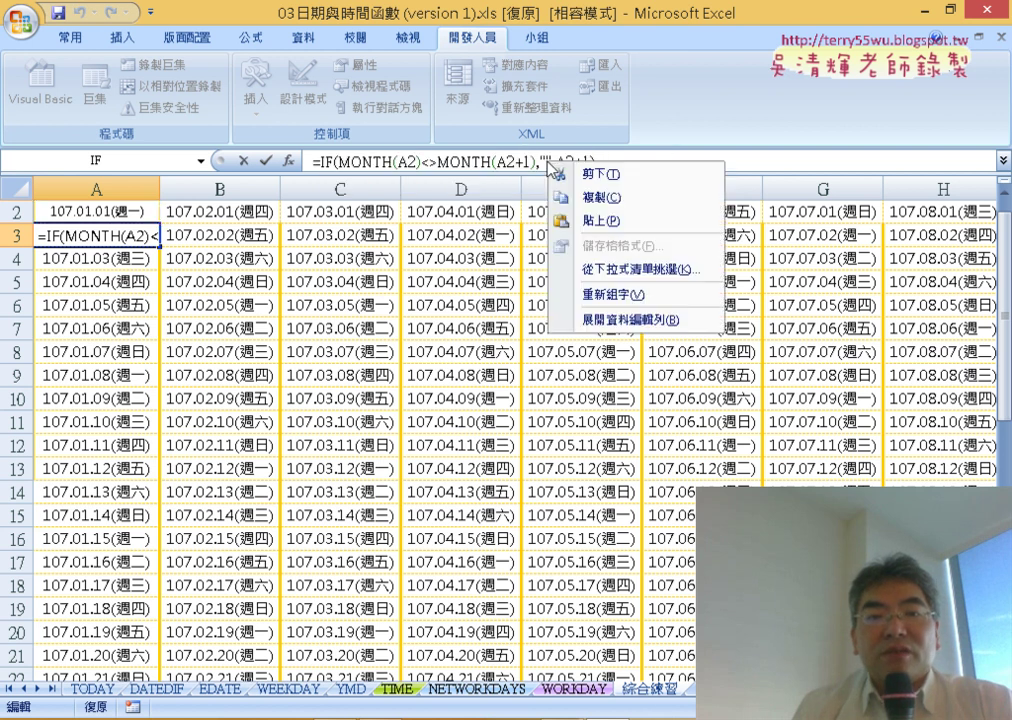
left_click(600, 174)
- Insert IFERROR with the pasted IF expression as Value and "" as Value_if_error
left_click(294, 162)
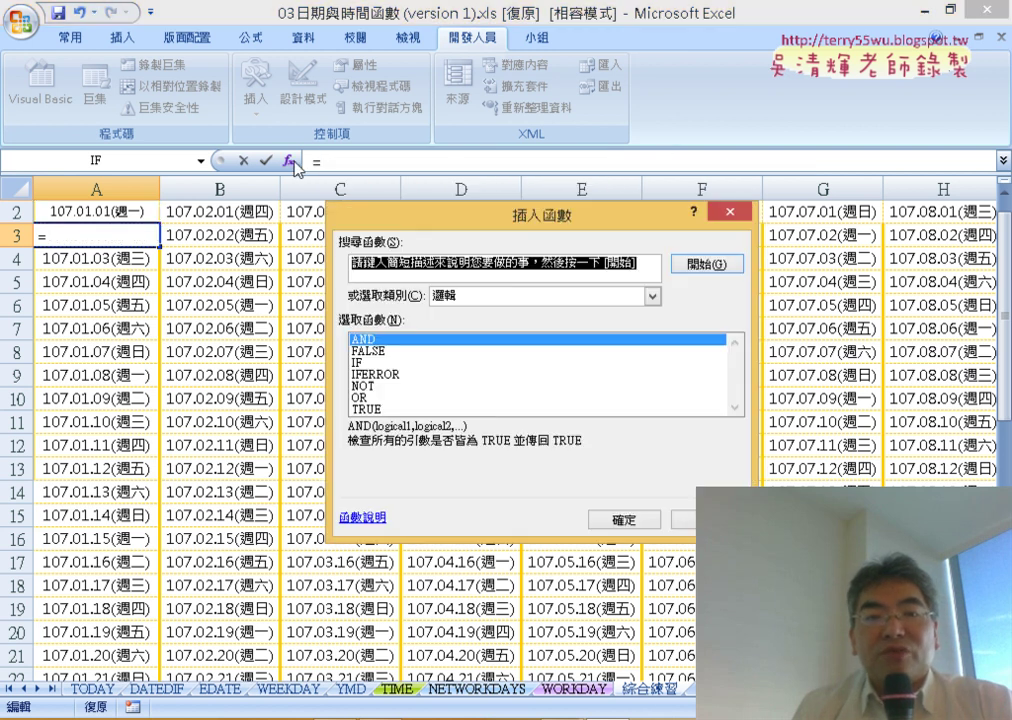
double_click(376, 374)
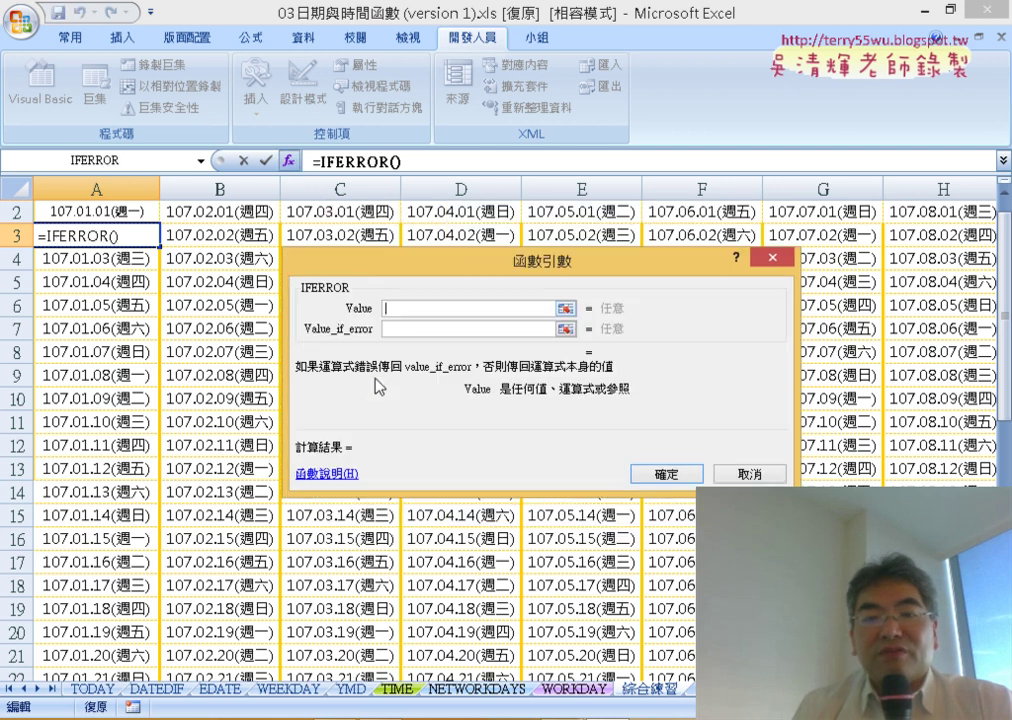
right_click(403, 306)
left_click(430, 362)
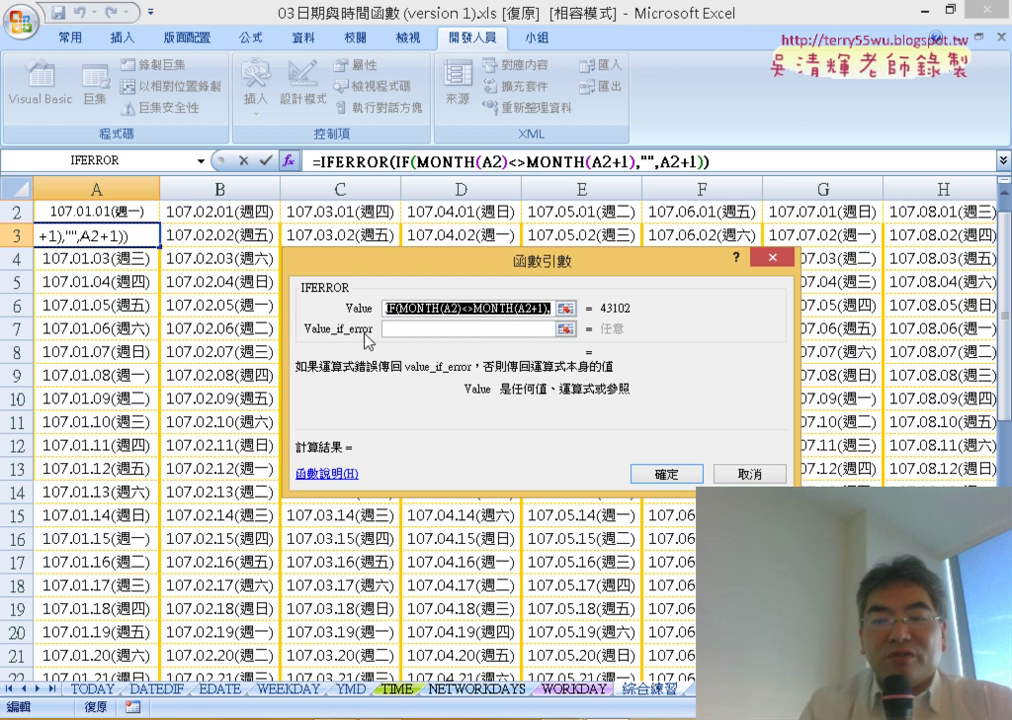
left_click(418, 329)
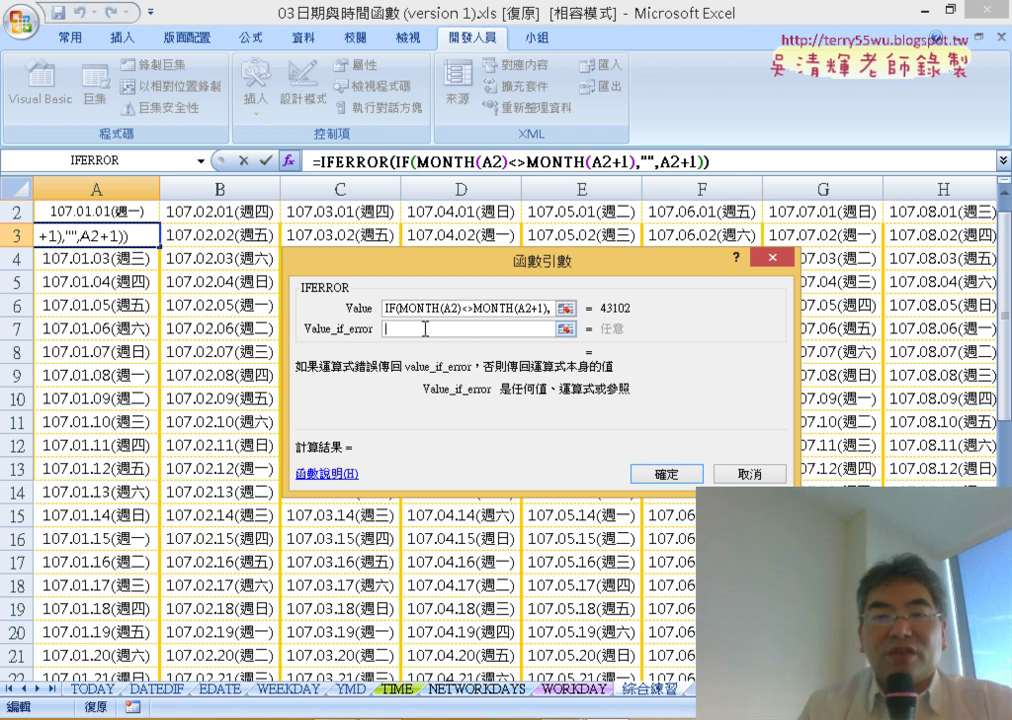
type("\"\"")
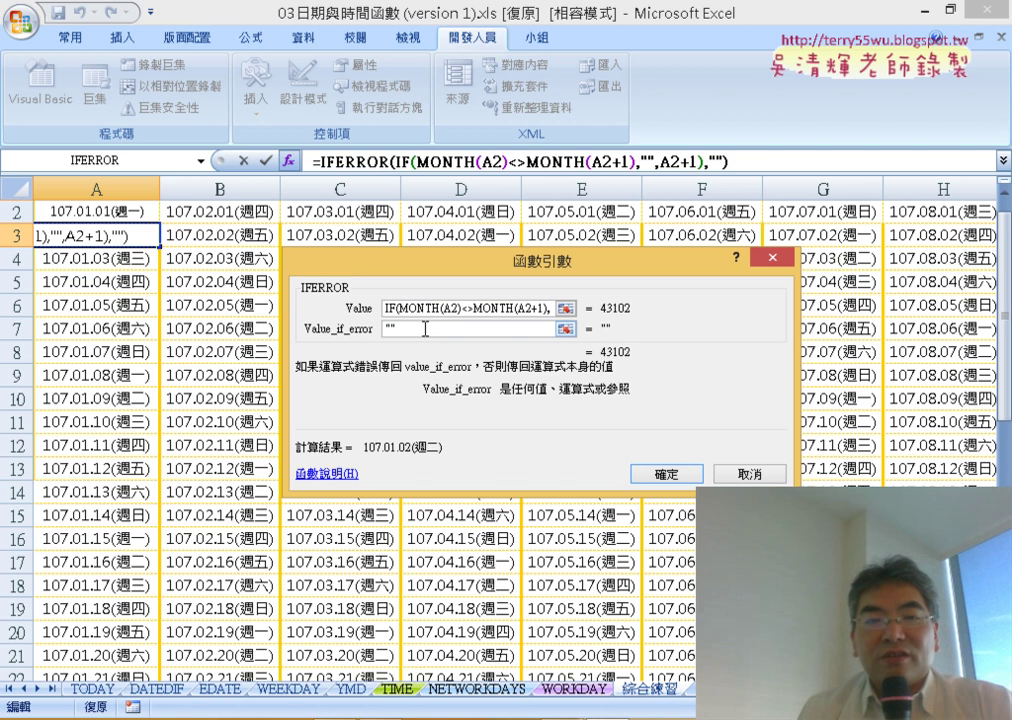
left_click(667, 473)
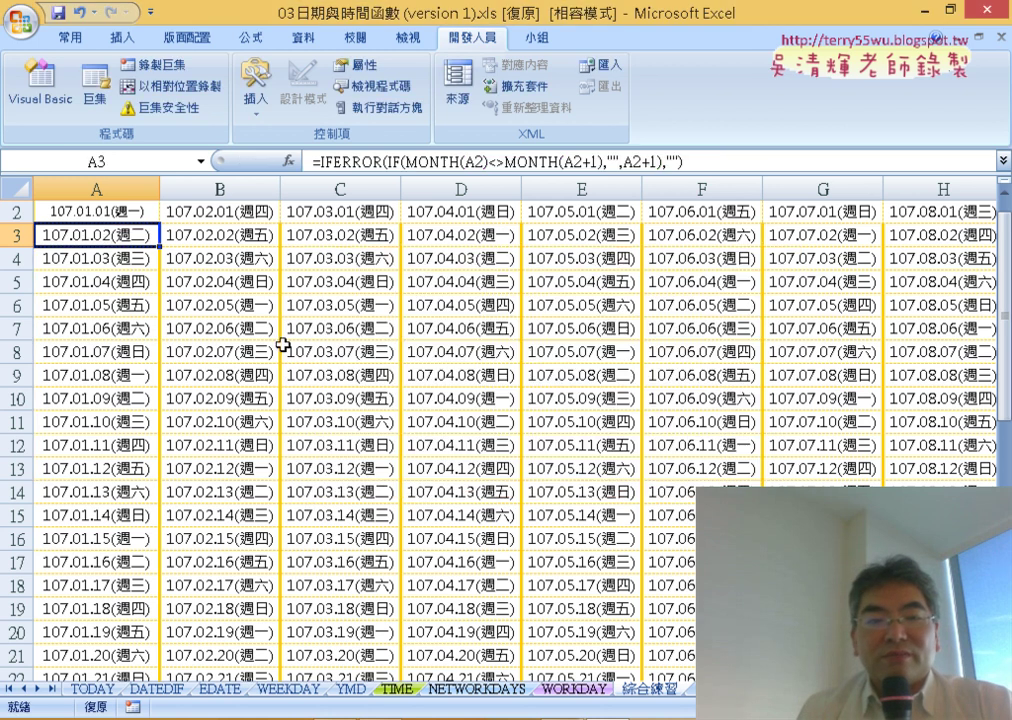
- Fill A3's IFERROR formula over rows 3–32 in columns A through L
mouse_move(161, 245)
left_mouse_down()
mouse_move(168, 636)
mouse_move(274, 646)
mouse_move(800, 646)
left_mouse_up()
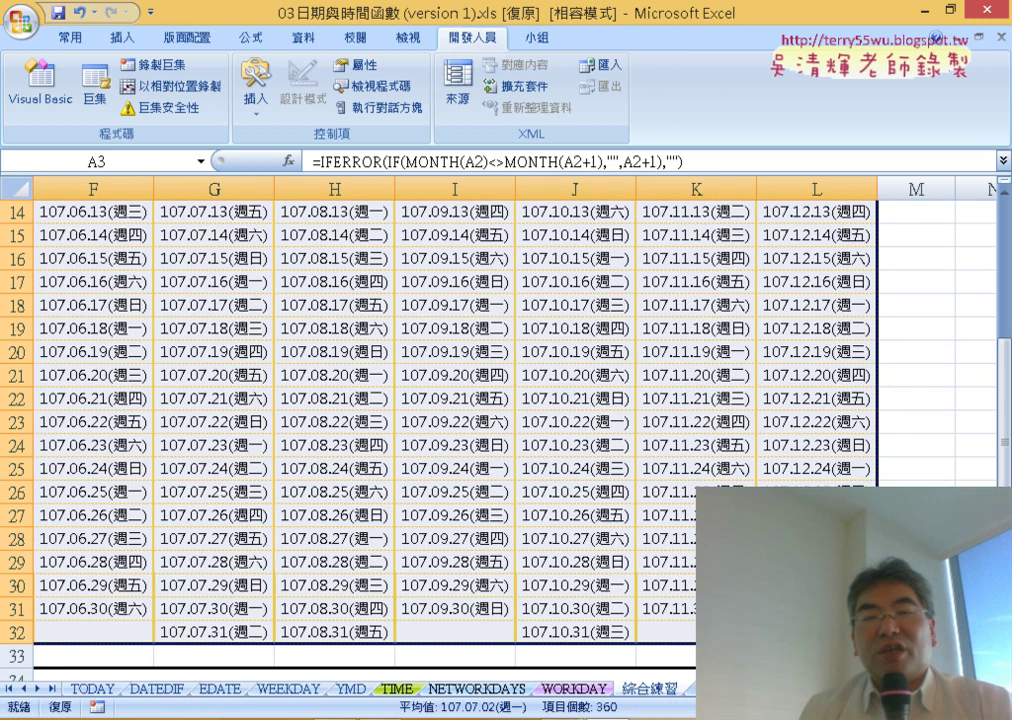
scroll(439, 621, "left", 5)
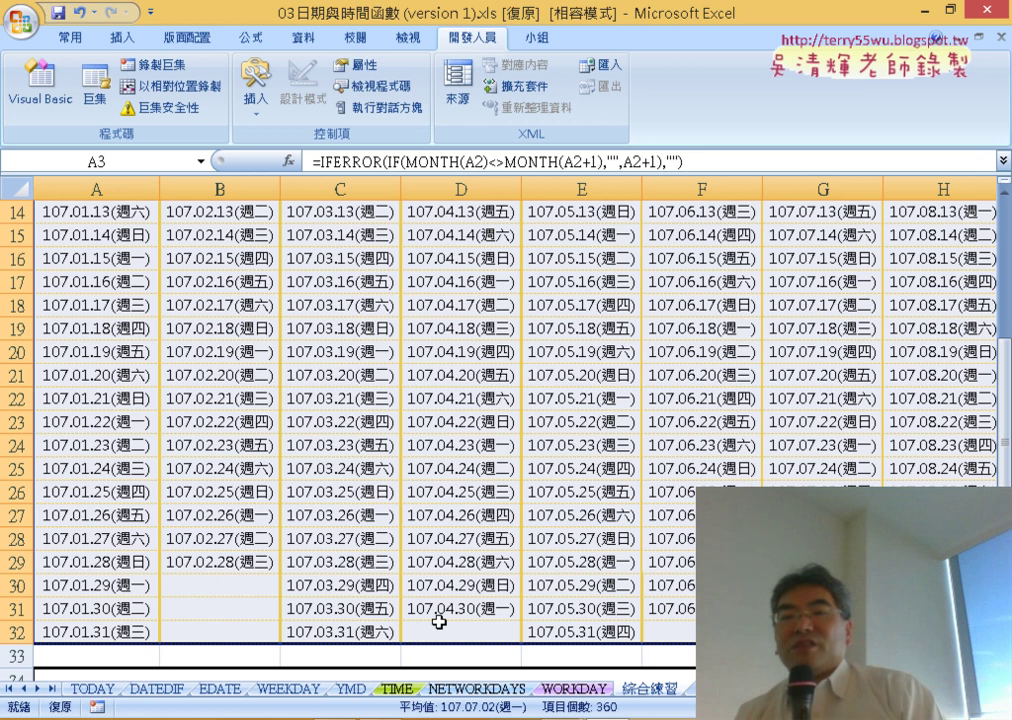
scroll(439, 621, "up", 4)
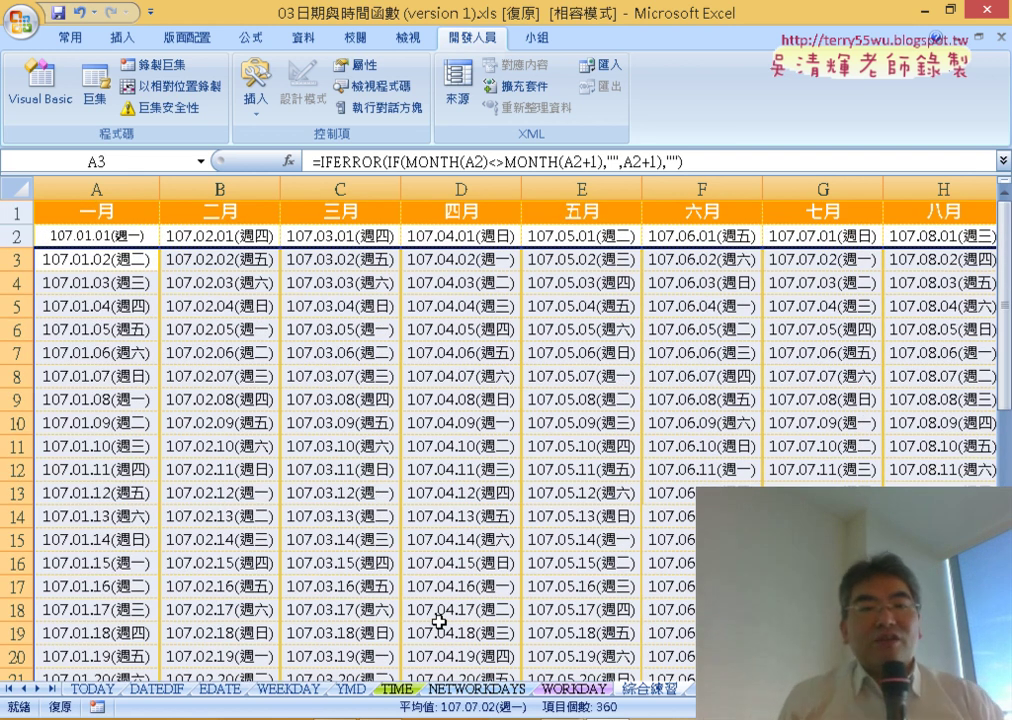
- Change the year in A2's start date from 2018 to 2021
left_click(119, 238)
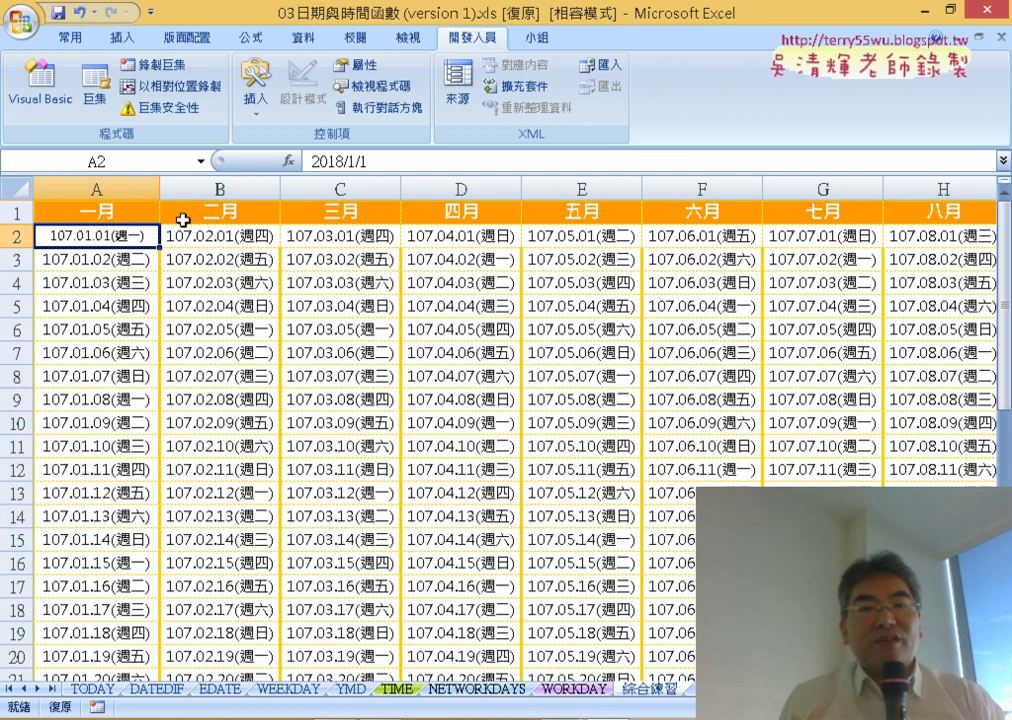
left_click(347, 160)
left_click_drag(344, 160, 327, 160)
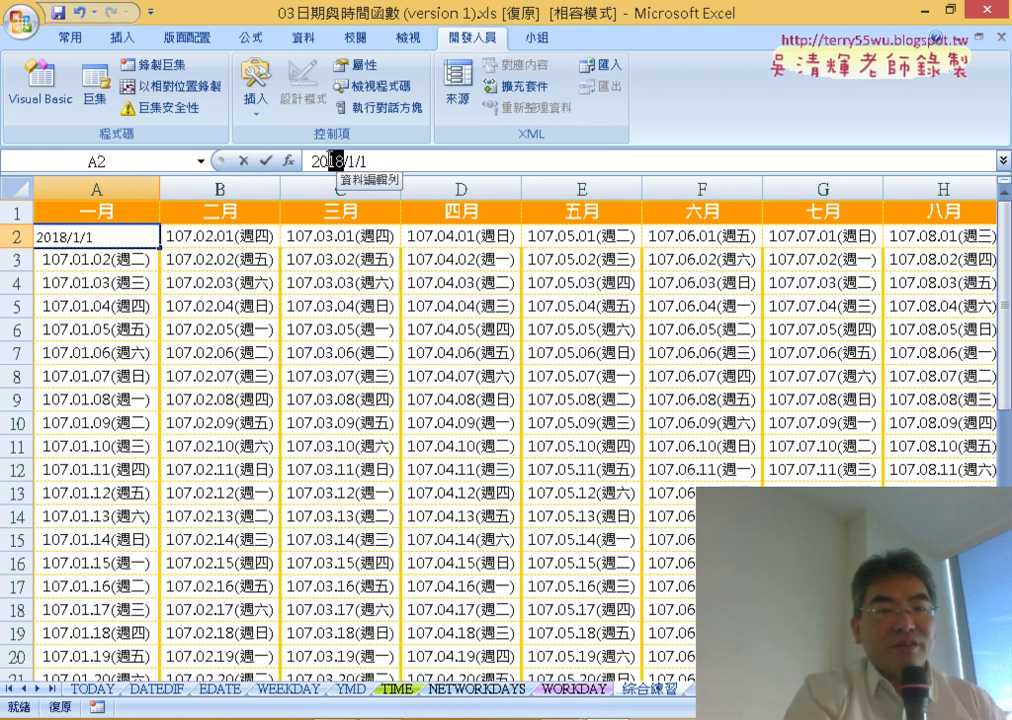
type("2")
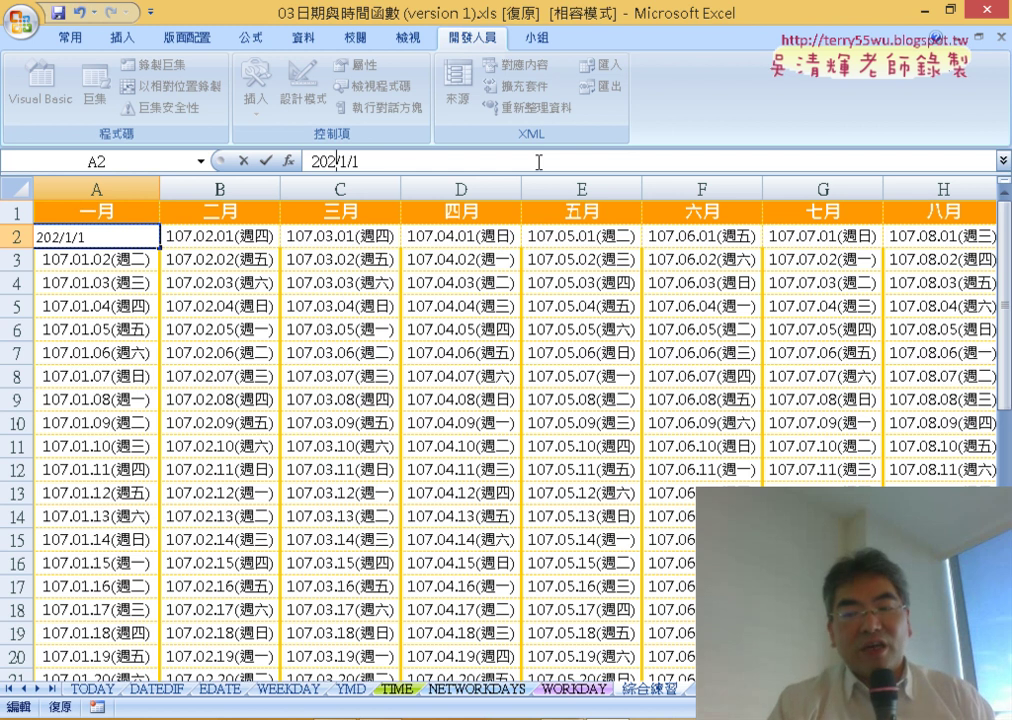
type("1")
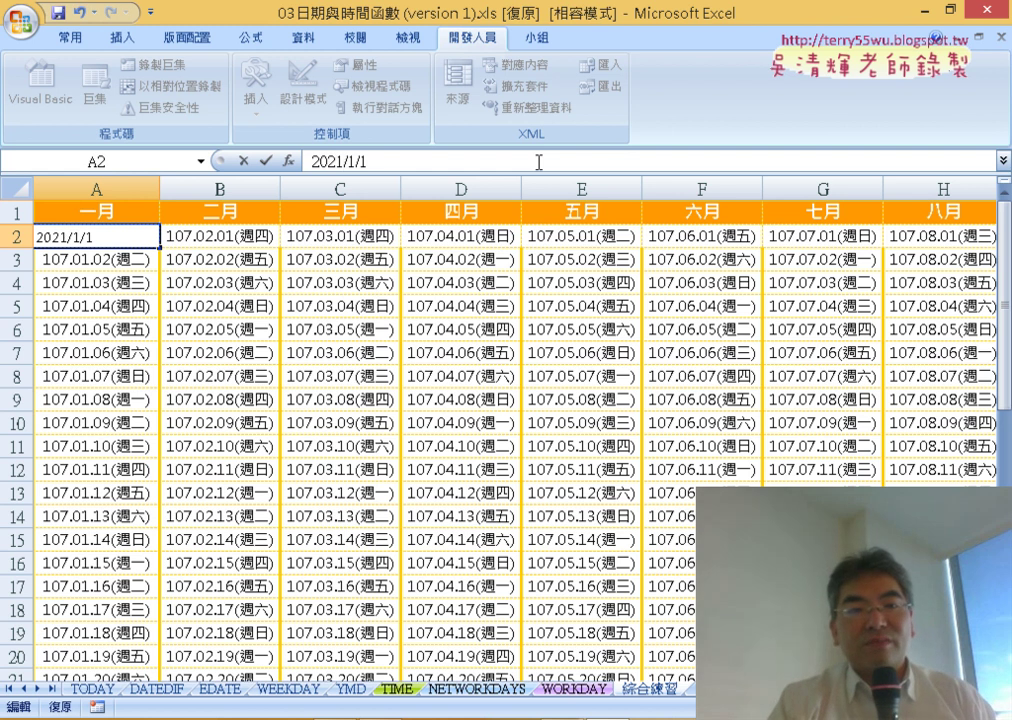
key("Return")
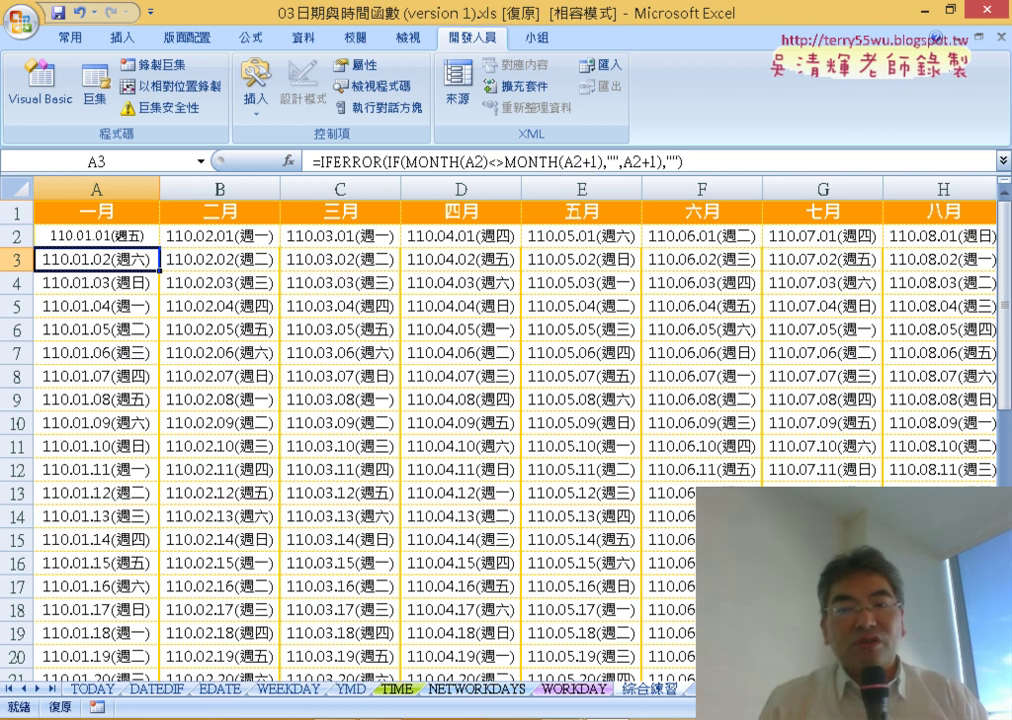
- Scroll through the recalculated 110 dates and inspect the formulas in B3 and B2
scroll(500, 430, "down", 1)
scroll(500, 430, "down", 1)
scroll(500, 430, "down", 1)
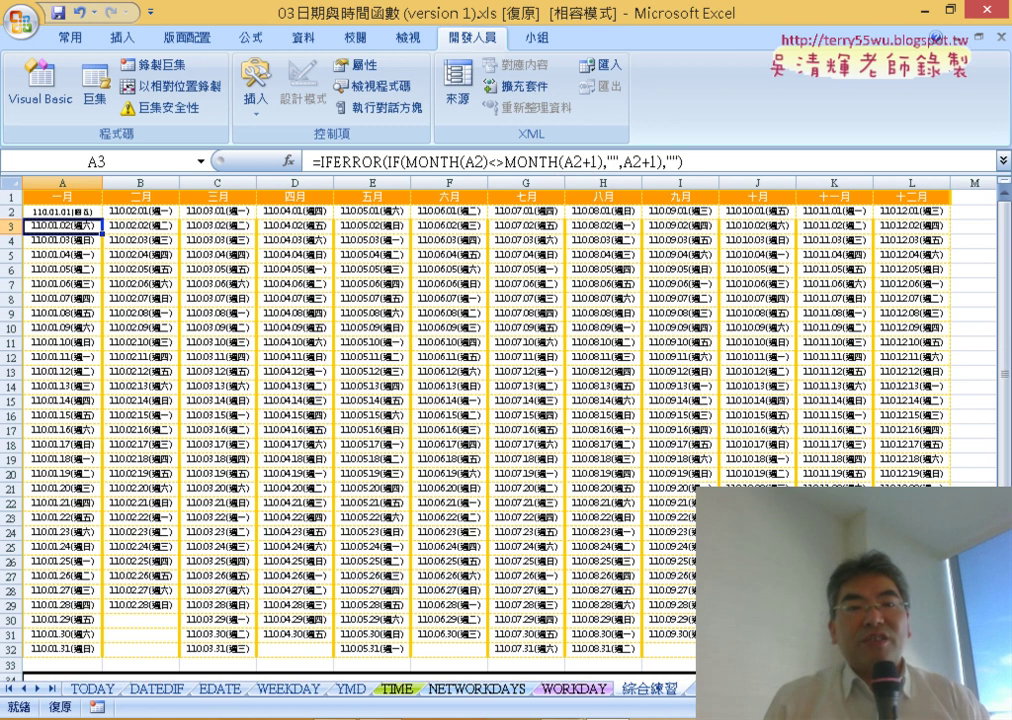
scroll(500, 430, "down", 1)
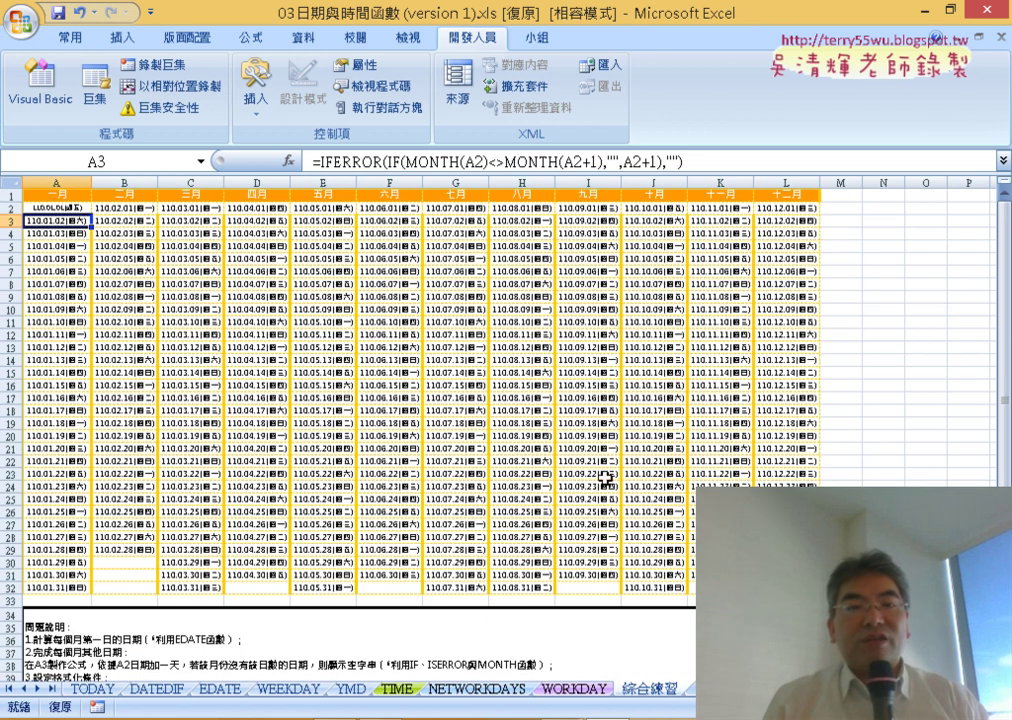
scroll(500, 430, "up", 4)
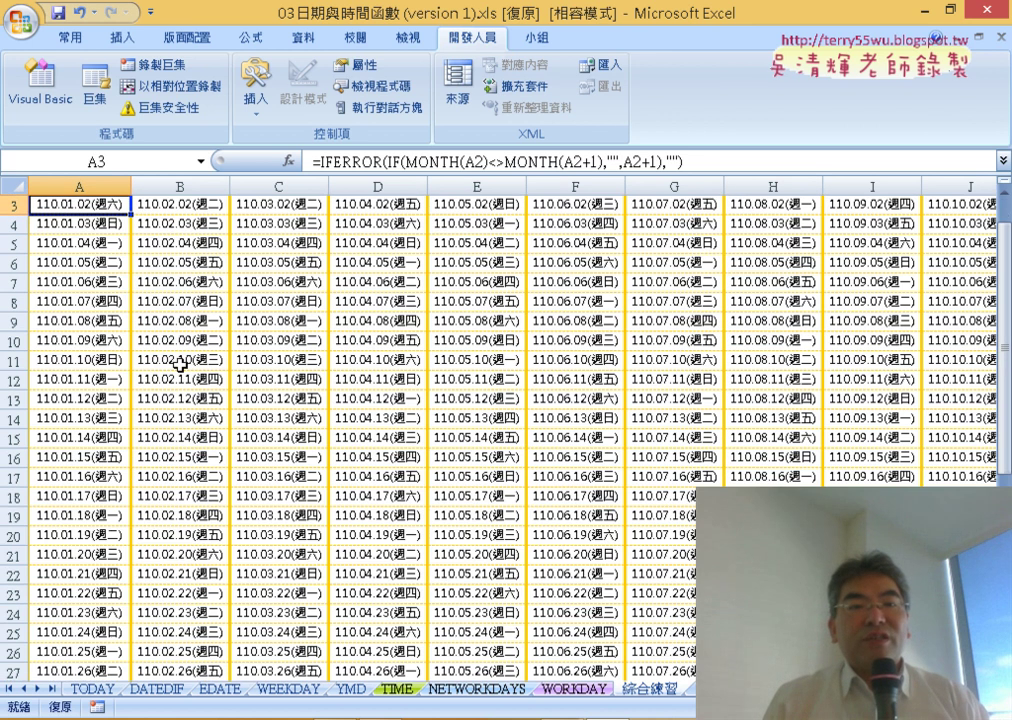
left_click(203, 204)
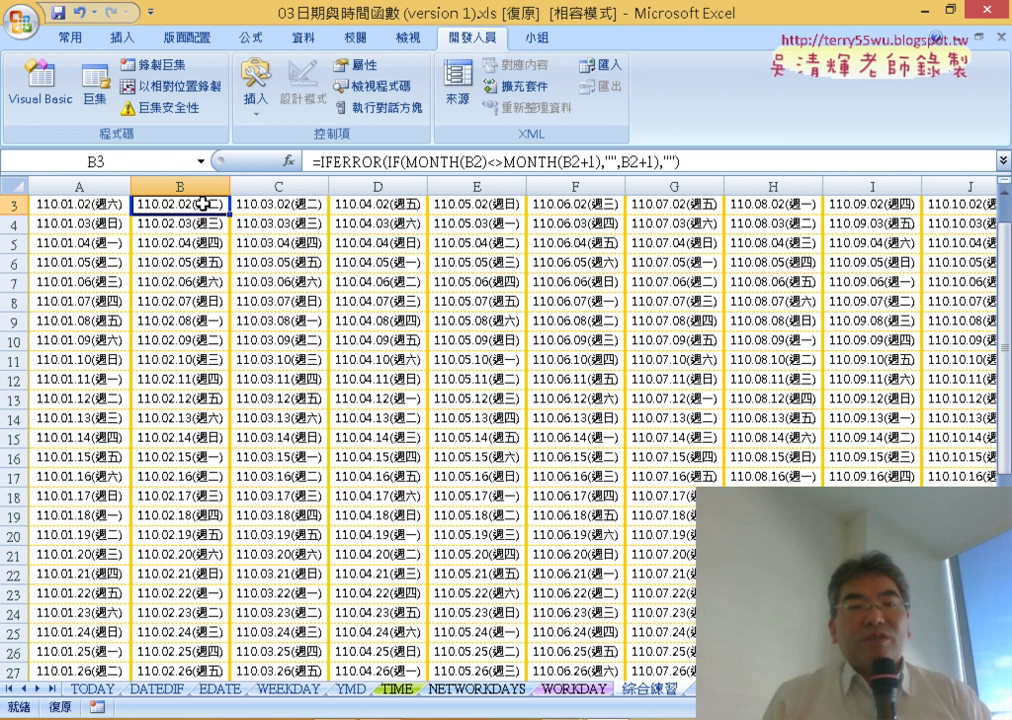
scroll(187, 265, "up", 1)
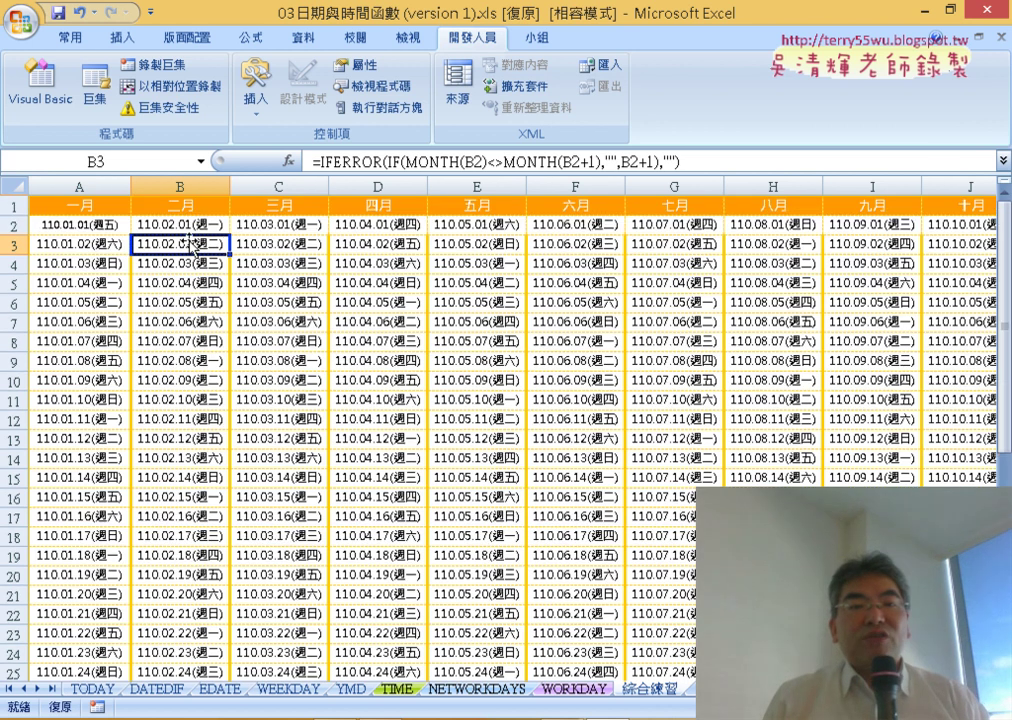
left_click(195, 225)
left_click(79, 225)
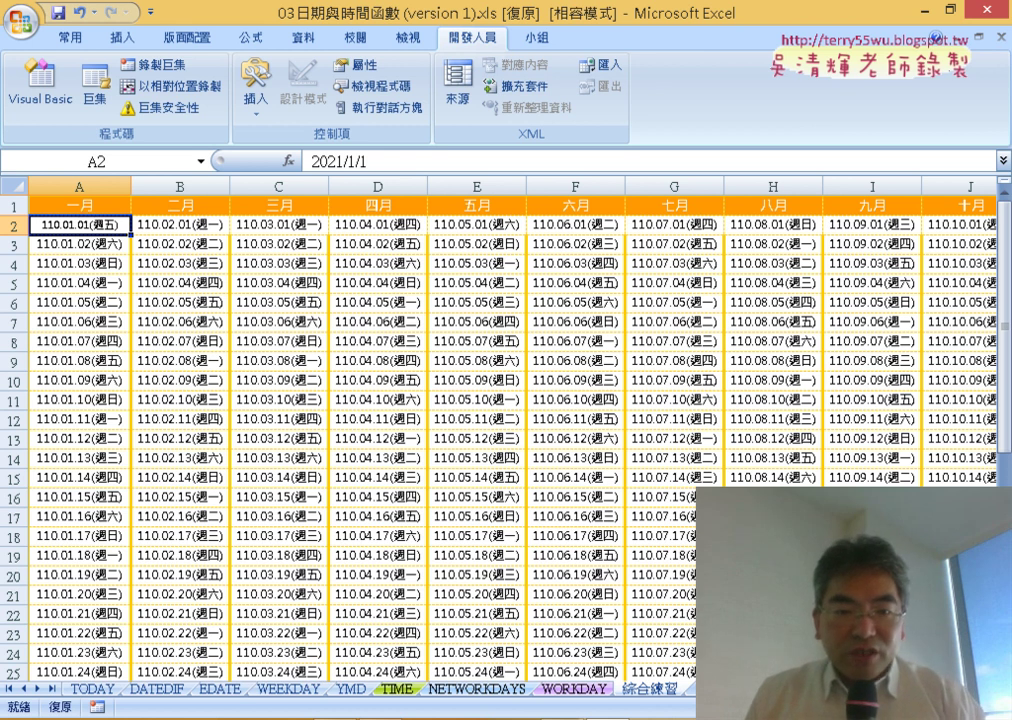
- Switch to the EXCEL高階函數運用班 deck and scroll to slide 38, 年曆(貼到A3)
key("alt+Tab")
scroll(557, 381, "down", 2)
scroll(557, 381, "down", 2)
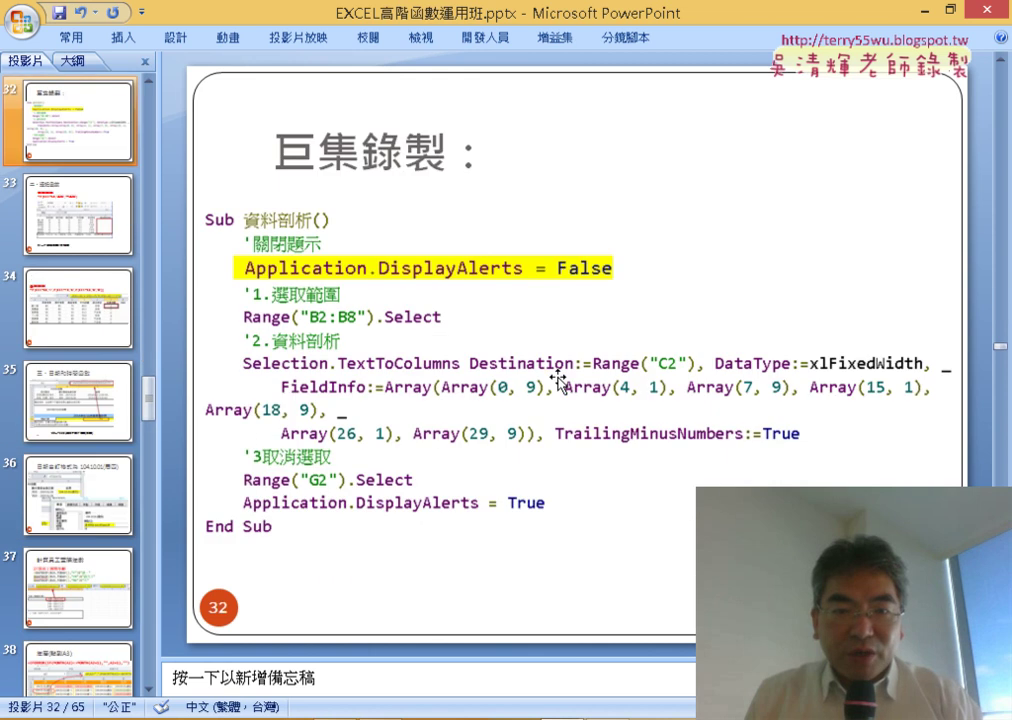
scroll(557, 381, "down", 5)
scroll(557, 380, "down", 1)
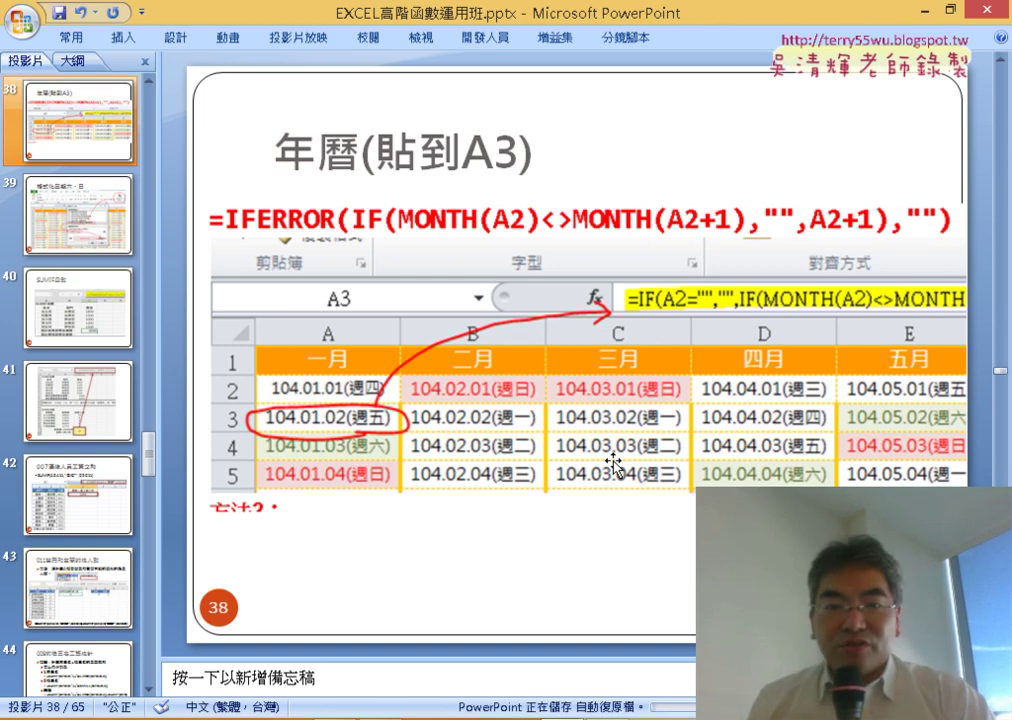
scroll(583, 520, "down", 1)
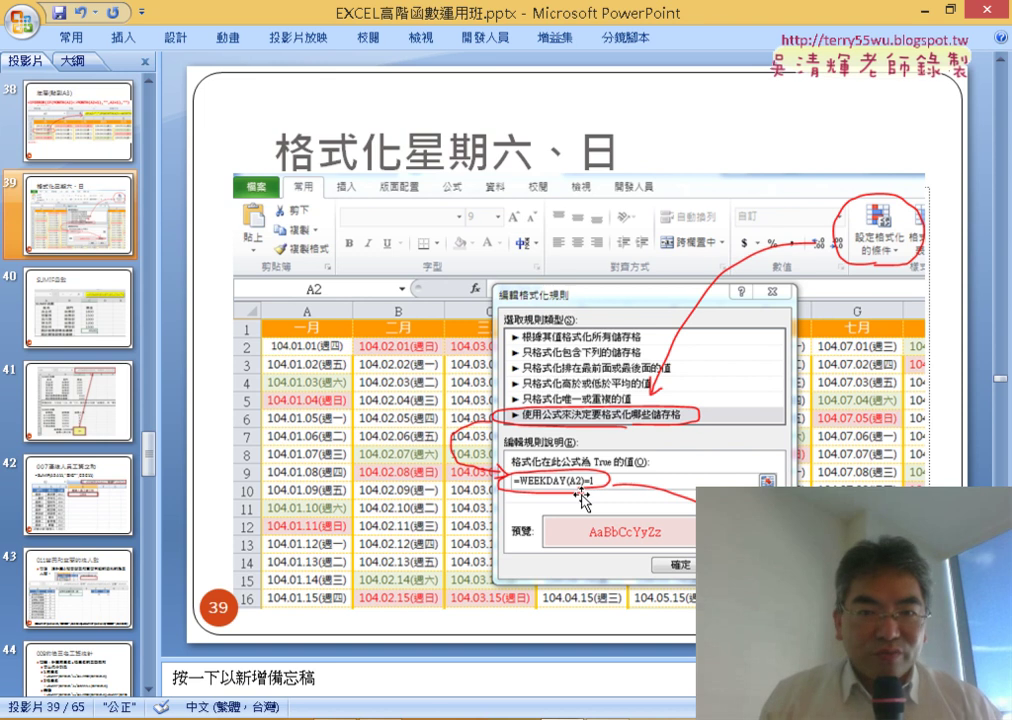
scroll(582, 495, "up", 1)
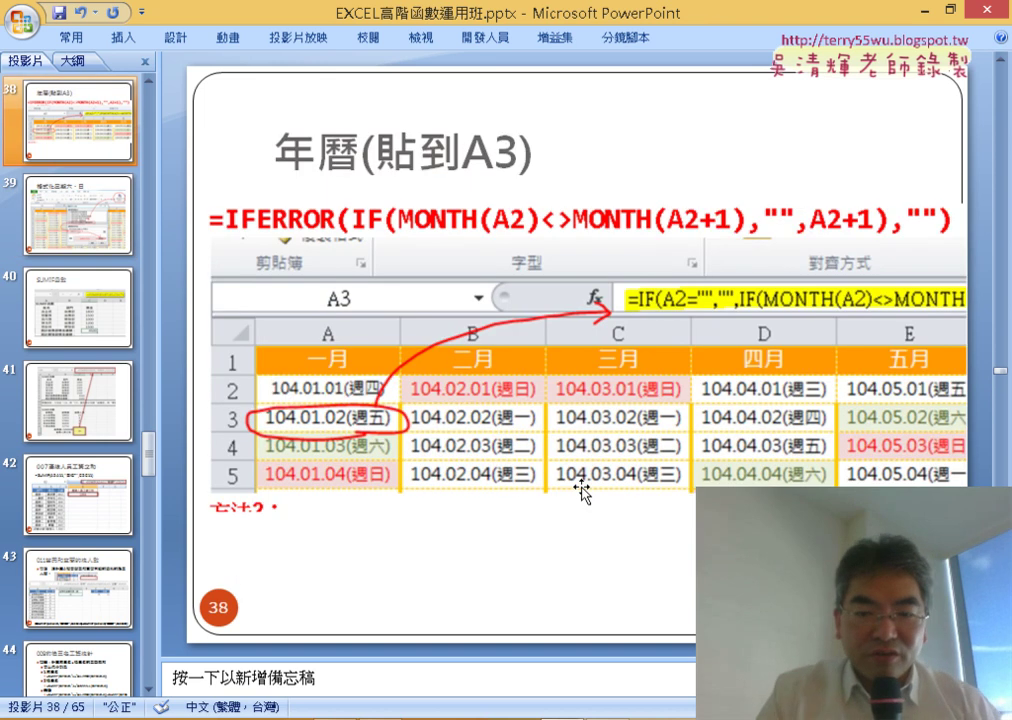